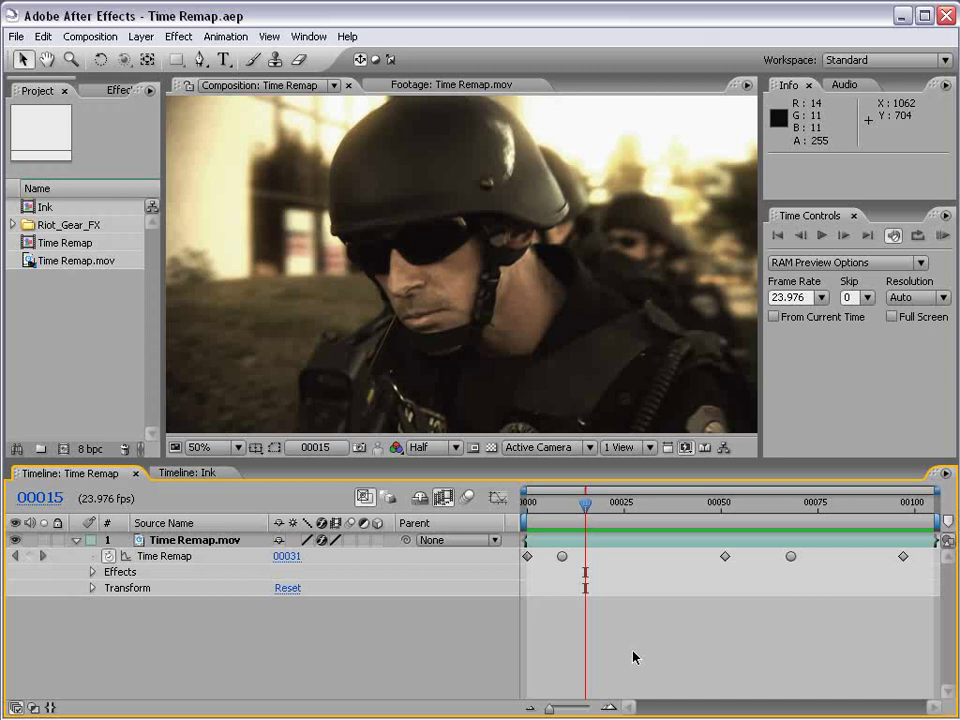
Step: Play back the Time Remap comp and compare frames 00027 and 00082 against the original footage
key("KP_0")
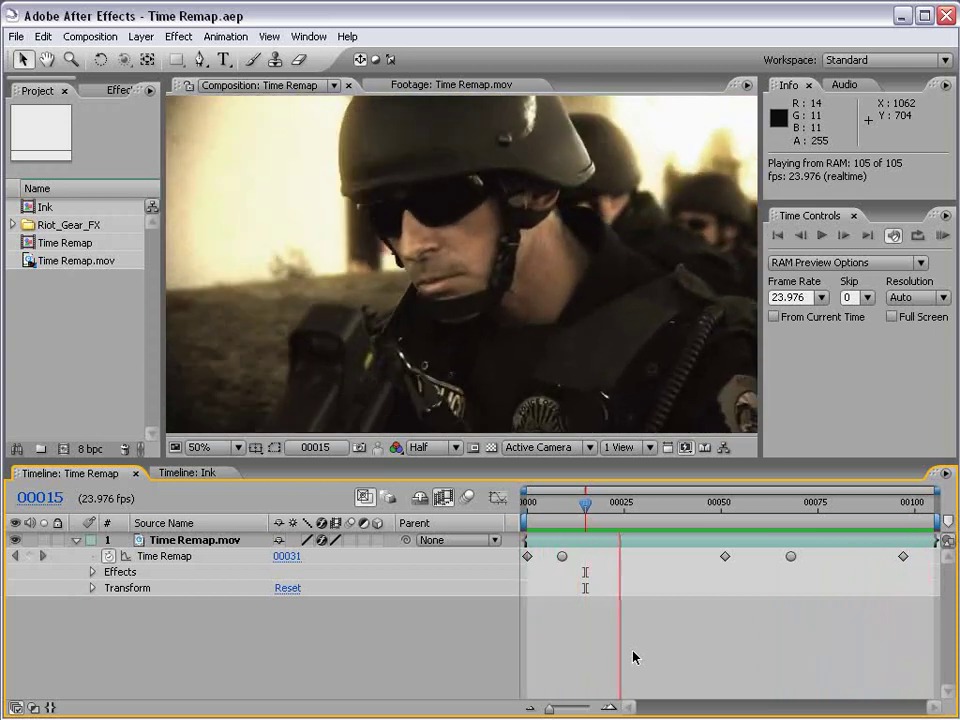
left_click_drag(549, 508, 926, 509)
left_click(845, 503)
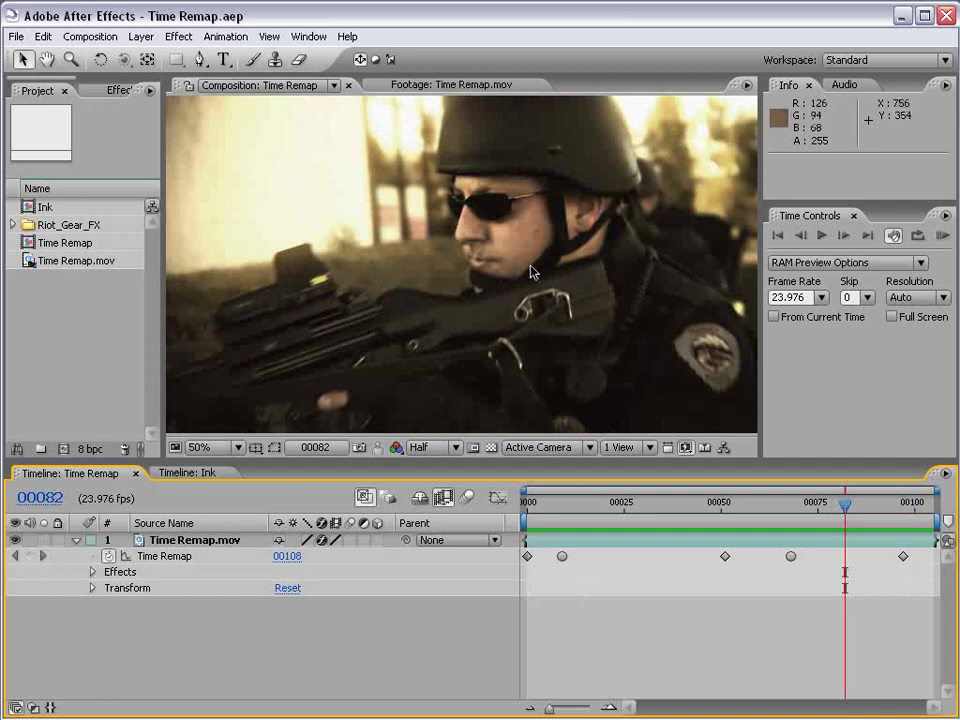
left_click(424, 86)
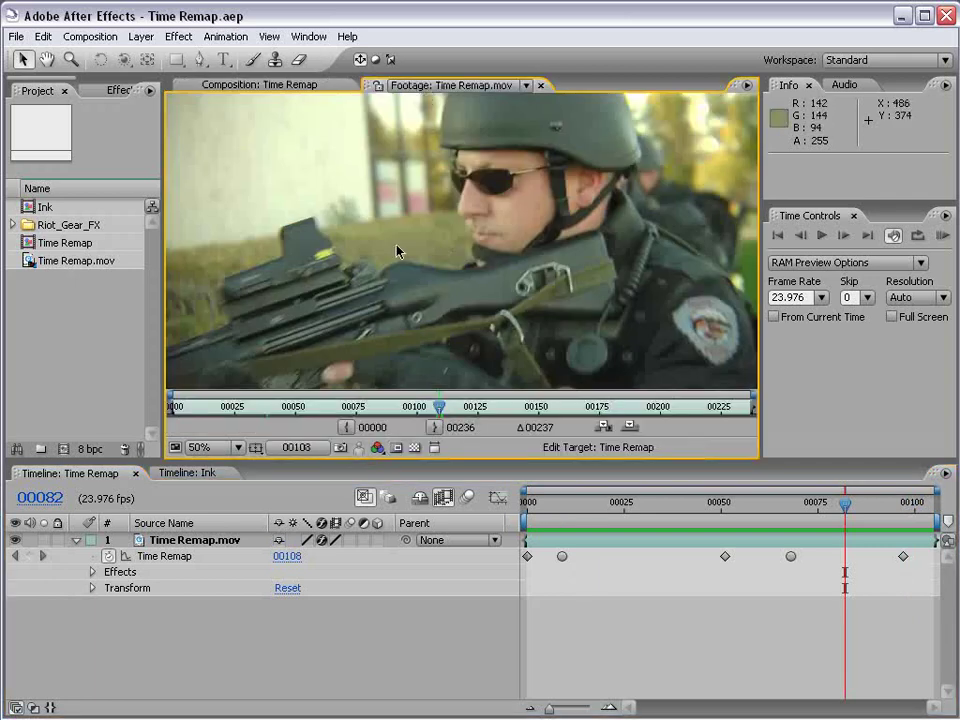
mouse_move(432, 405)
left_mouse_down()
mouse_move(537, 406)
mouse_move(424, 406)
left_mouse_up()
left_click(279, 88)
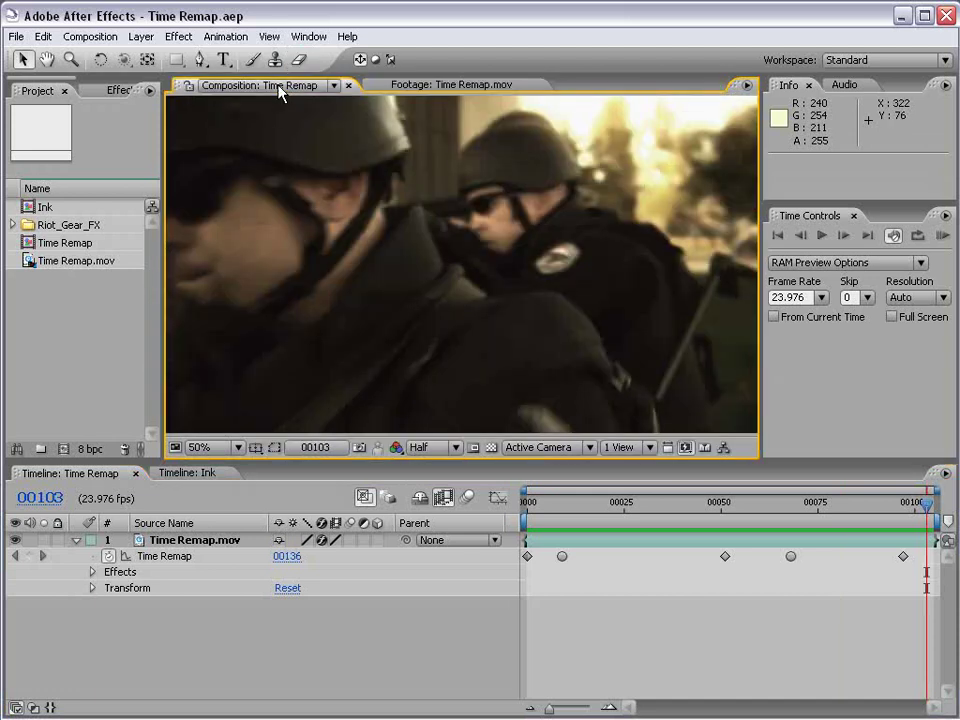
left_click(632, 502)
left_click(430, 85)
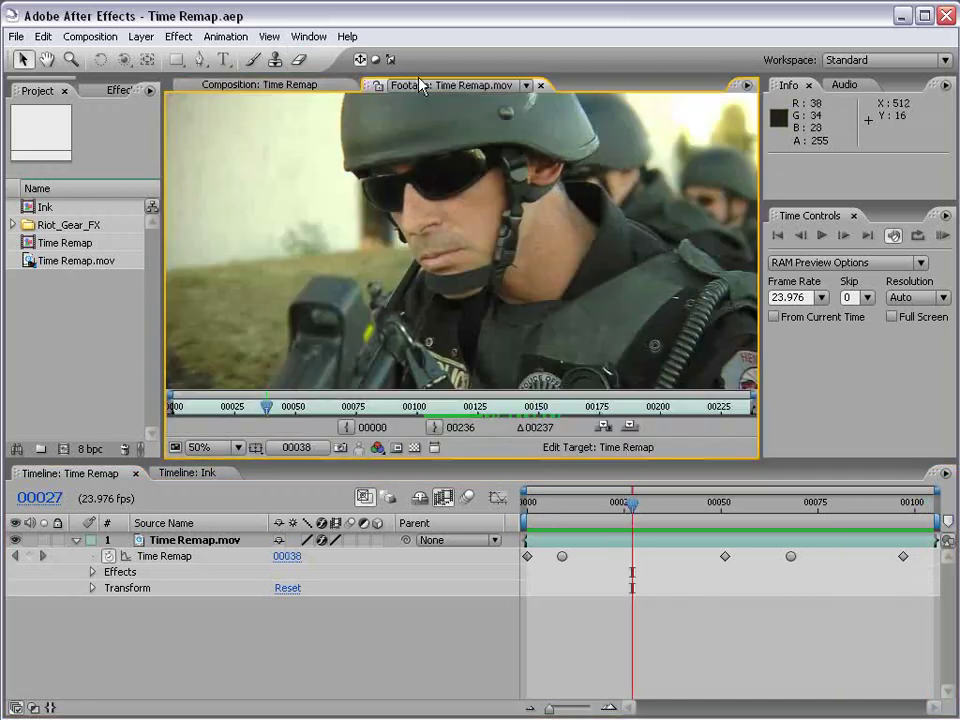
left_click(266, 85)
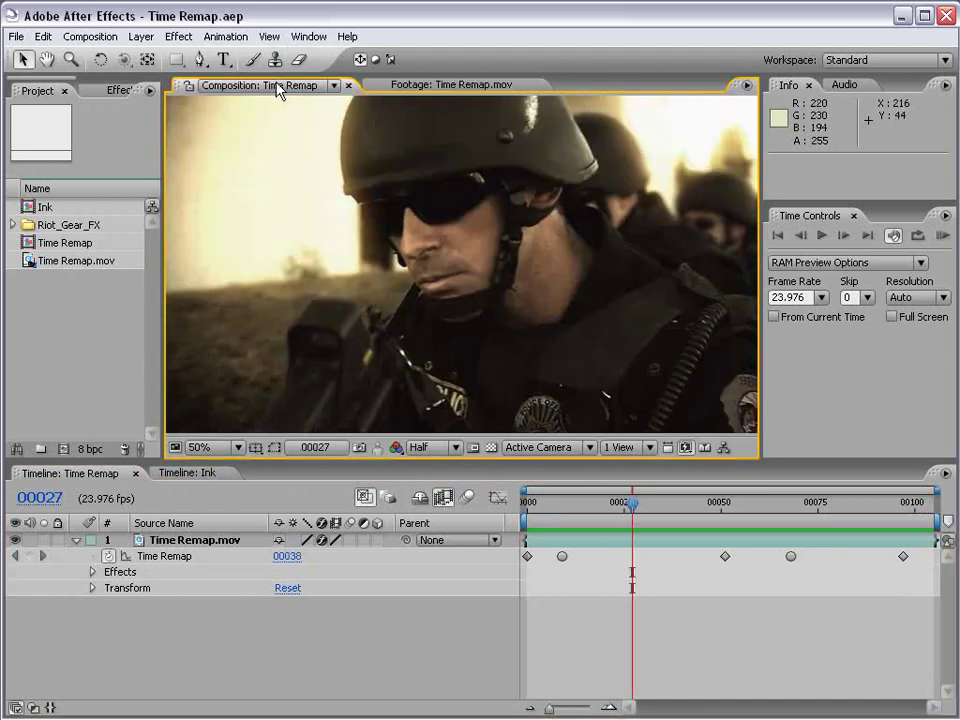
left_click_drag(632, 502, 842, 512)
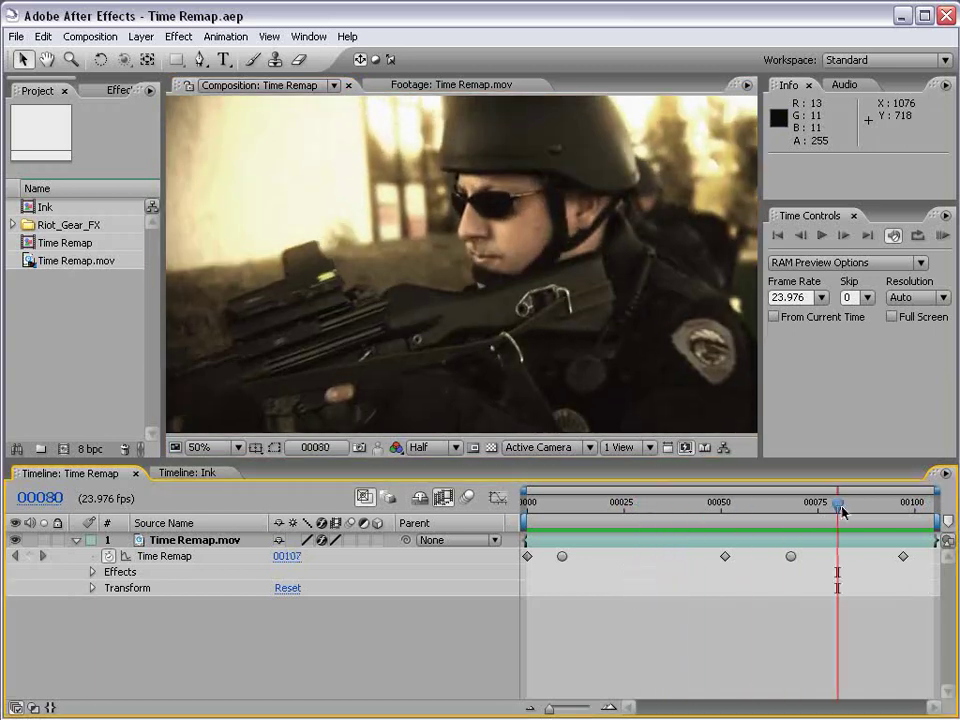
Step: Create a new composition from Time Remap.mov via the New Composition icon
left_click(86, 318)
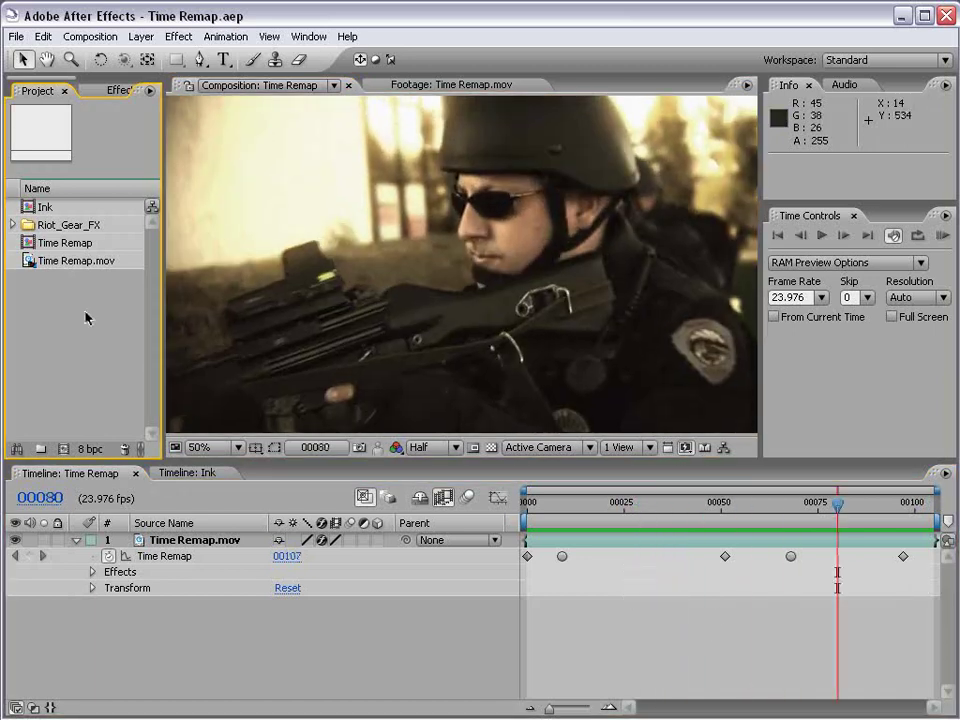
left_click(50, 263)
left_click_drag(65, 430, 64, 450)
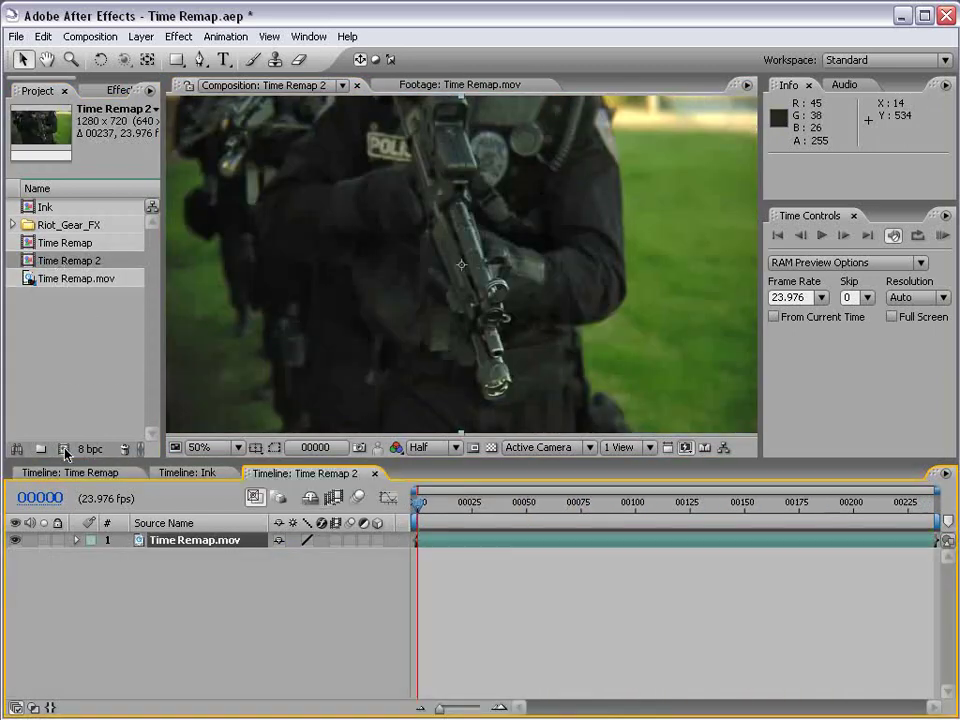
Step: Preview the new Time Remap 2 comp and look through its opening frames
scroll(395, 302, "down", 2)
scroll(441, 274, "up", 2)
key("h")
left_click_drag(441, 274, 463, 284)
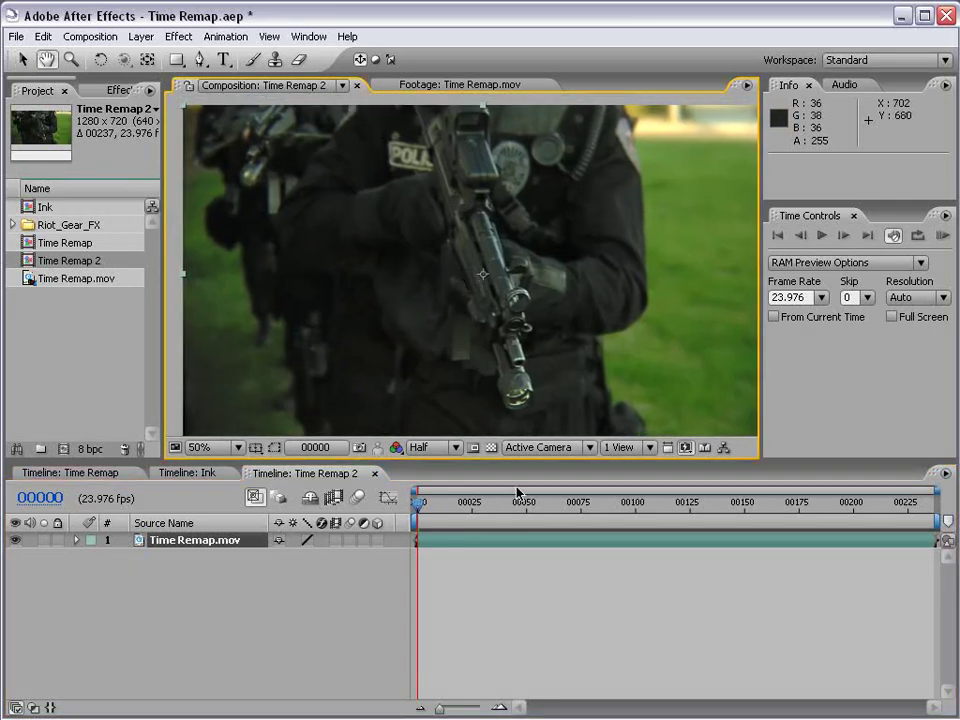
key("space")
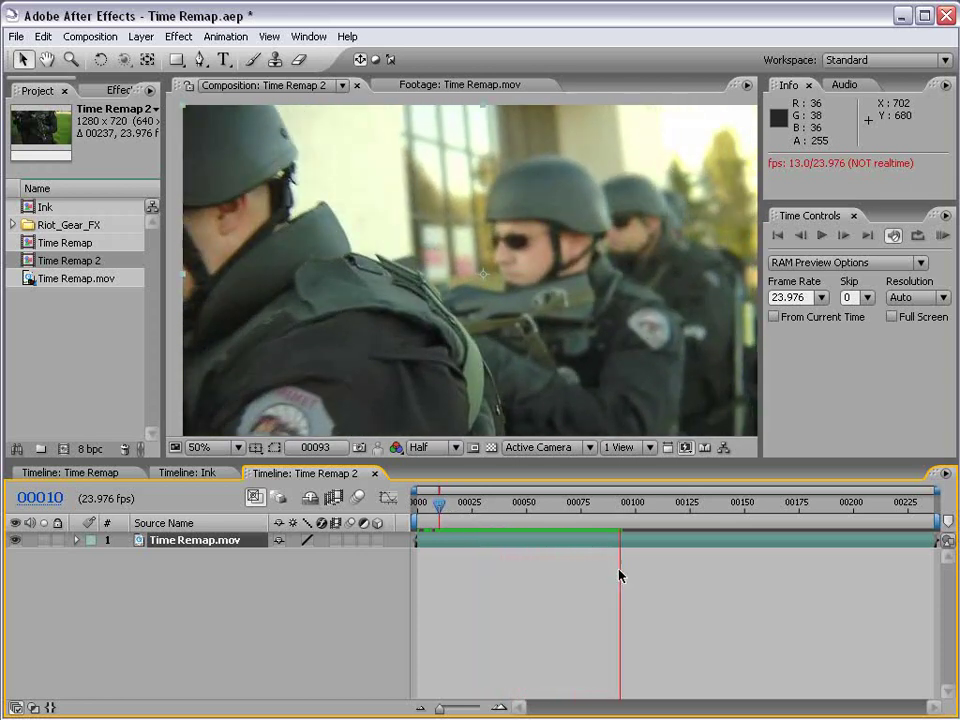
left_click(557, 507)
left_click(451, 513)
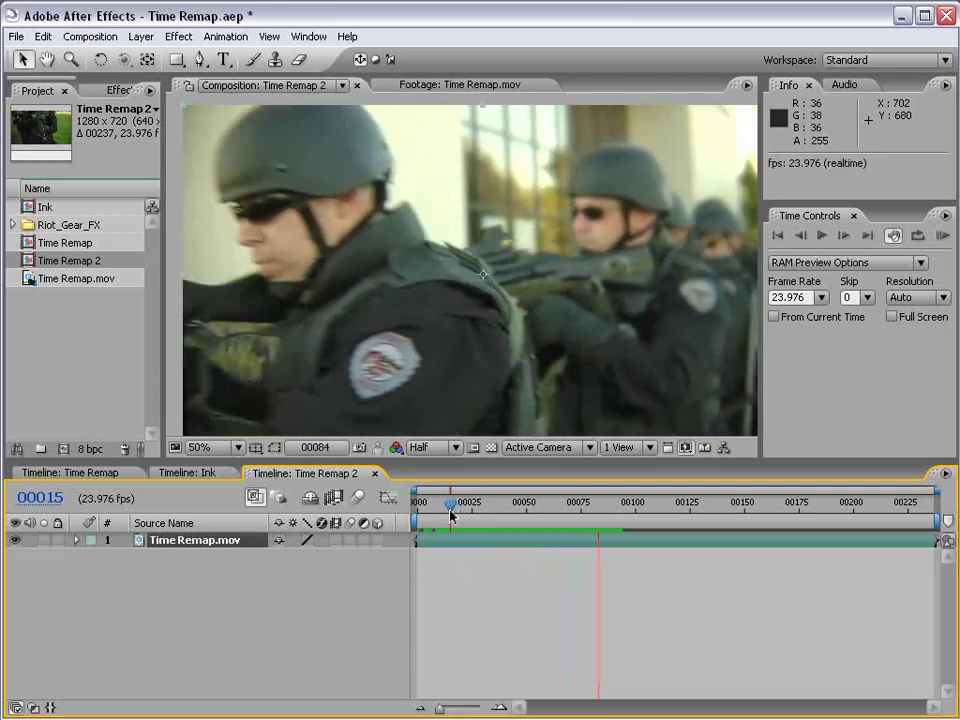
left_click(520, 501)
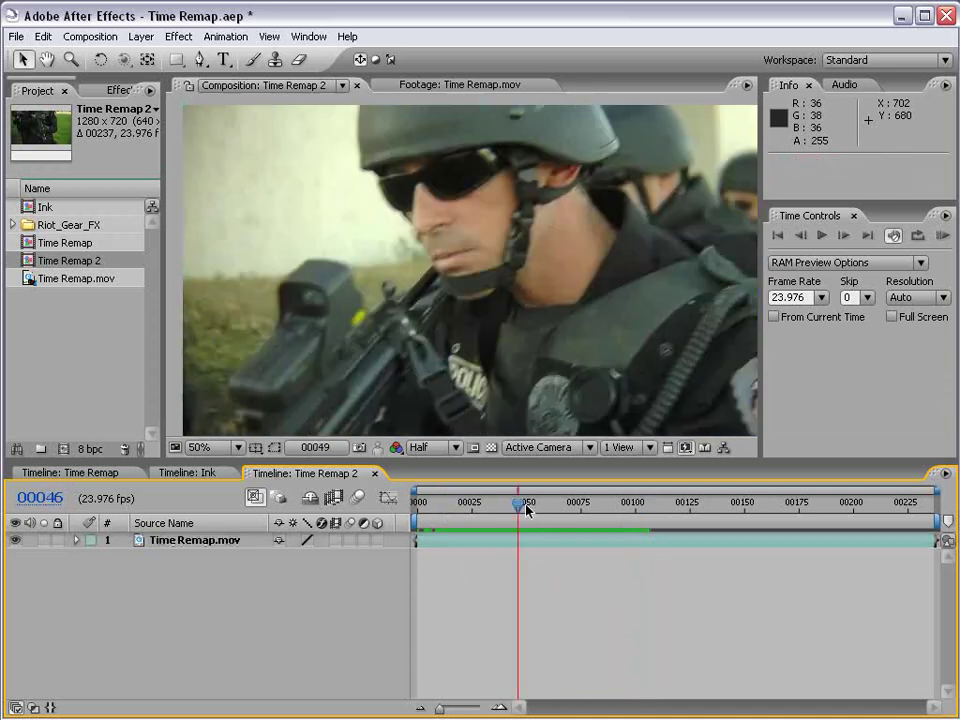
left_click(436, 513)
left_click_drag(436, 513, 407, 510)
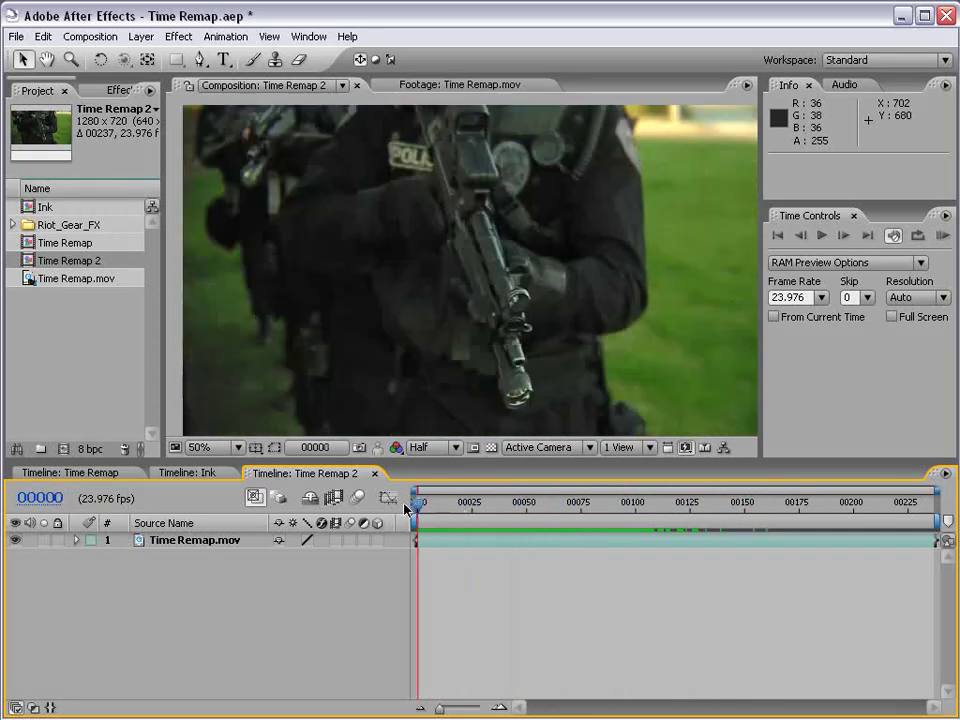
Step: Enable Time Remapping on the Time Remap.mov layer and scrub from its first to last frame
right_click(438, 541)
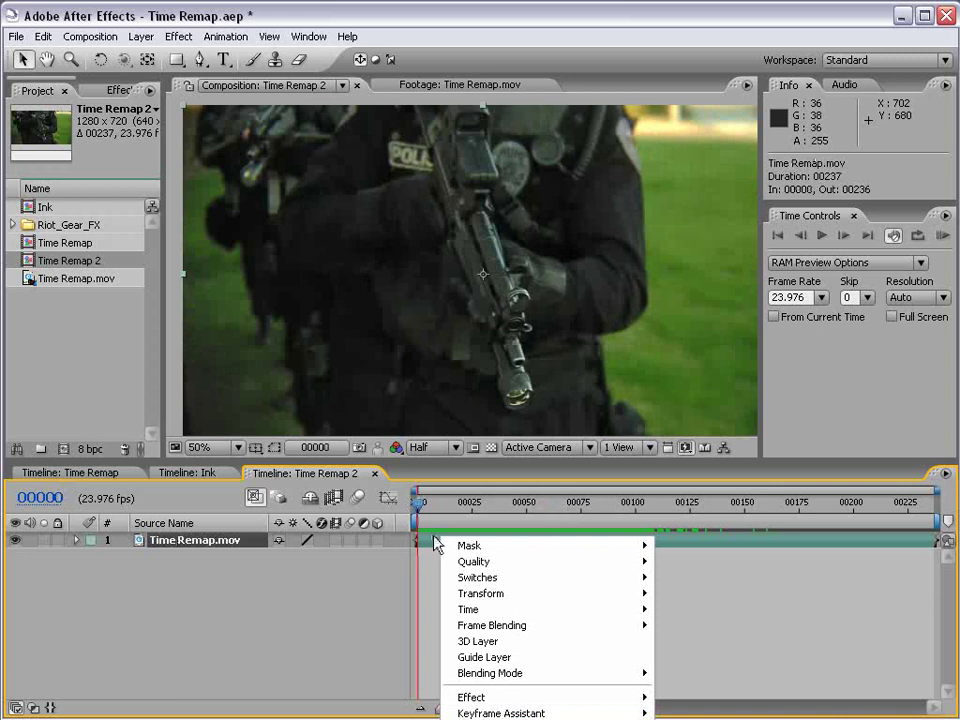
mouse_move(482, 618)
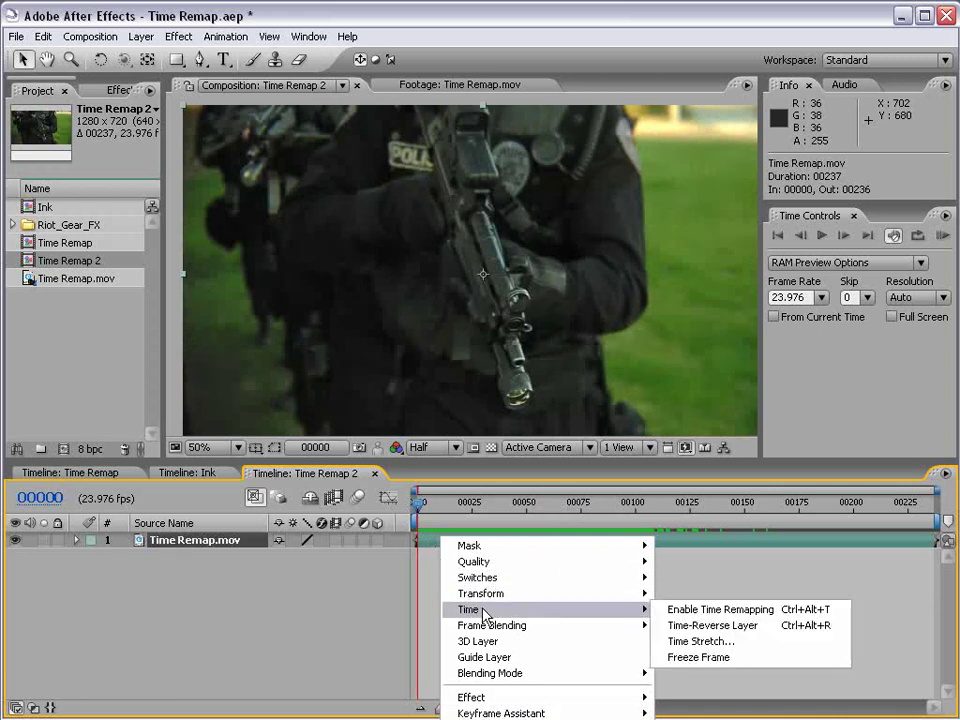
left_click(720, 609)
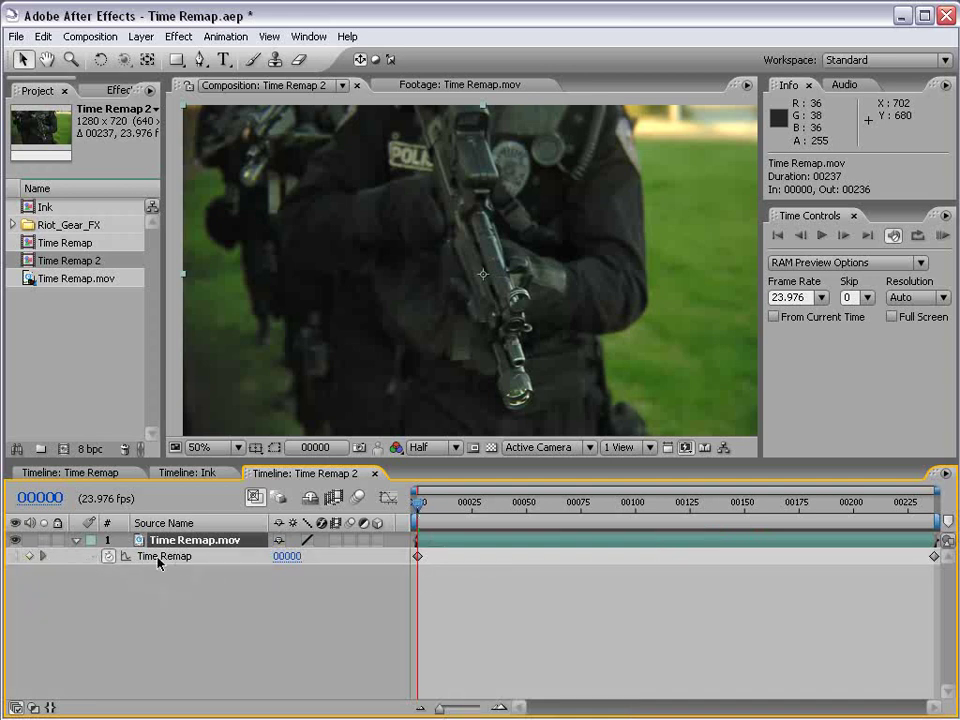
left_click_drag(425, 513, 325, 540)
left_click_drag(435, 520, 934, 518)
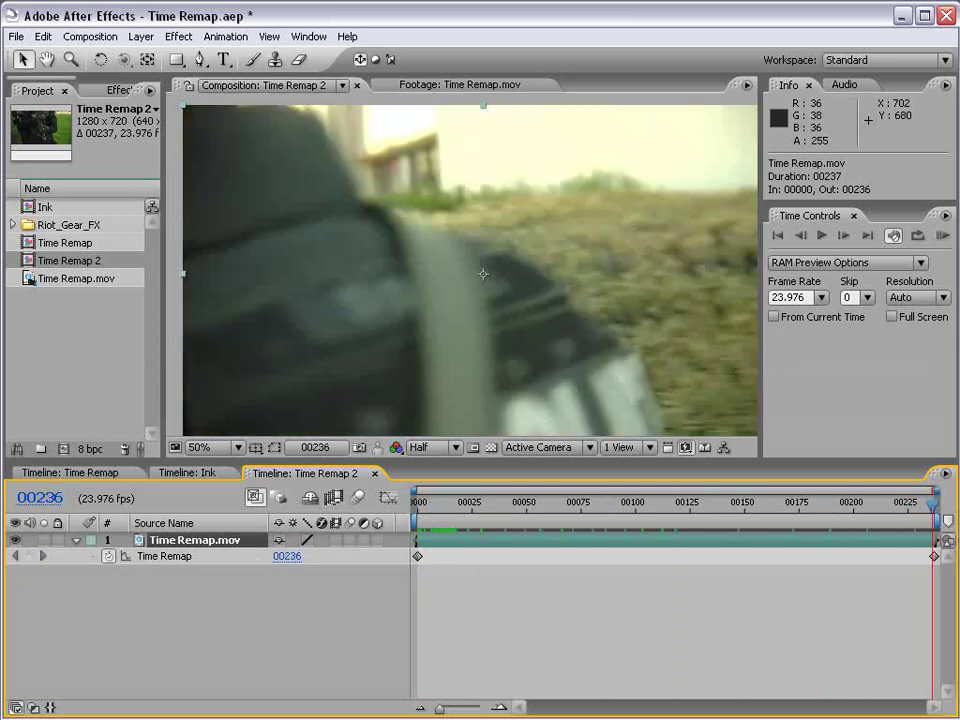
left_click_drag(676, 515, 465, 508)
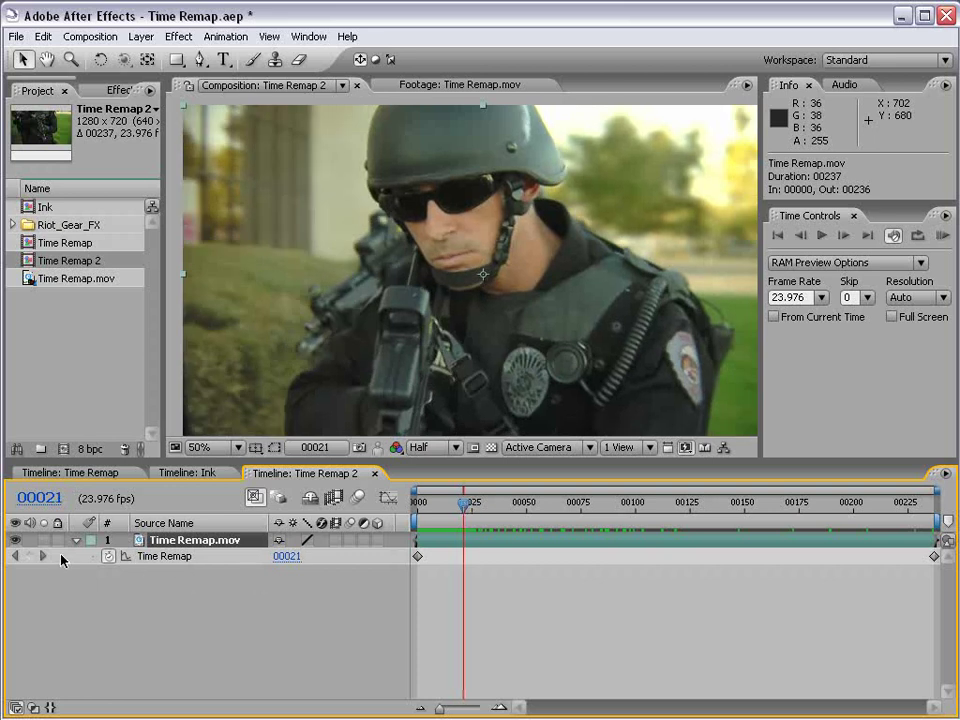
Step: Add Time Remap keyframes at frame 00021 and around 00049, 00105 and 00115
left_click(29, 556)
left_click_drag(461, 512, 526, 511)
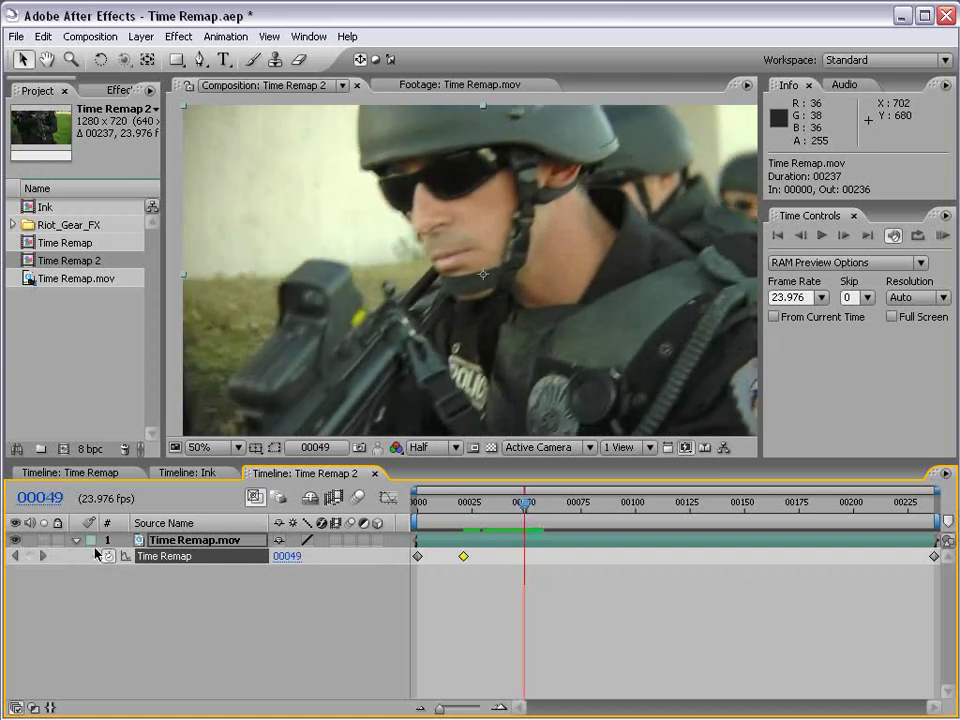
left_click_drag(516, 502, 471, 572)
left_click(463, 556)
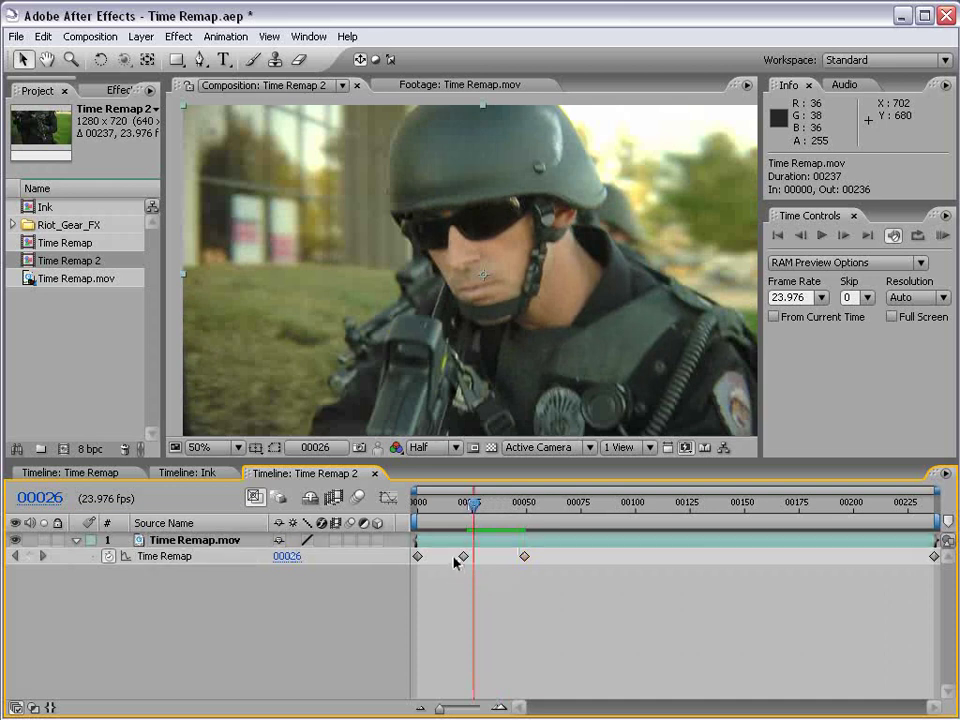
left_click(524, 556, "shift")
left_click(479, 508)
left_click_drag(479, 508, 669, 510)
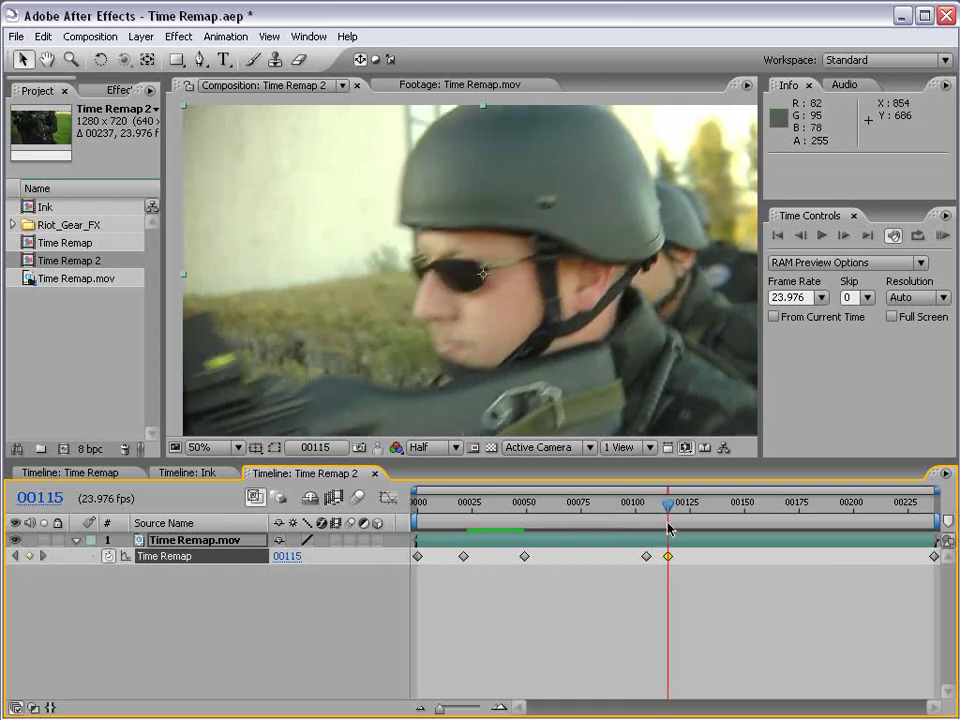
left_click_drag(669, 528, 372, 541)
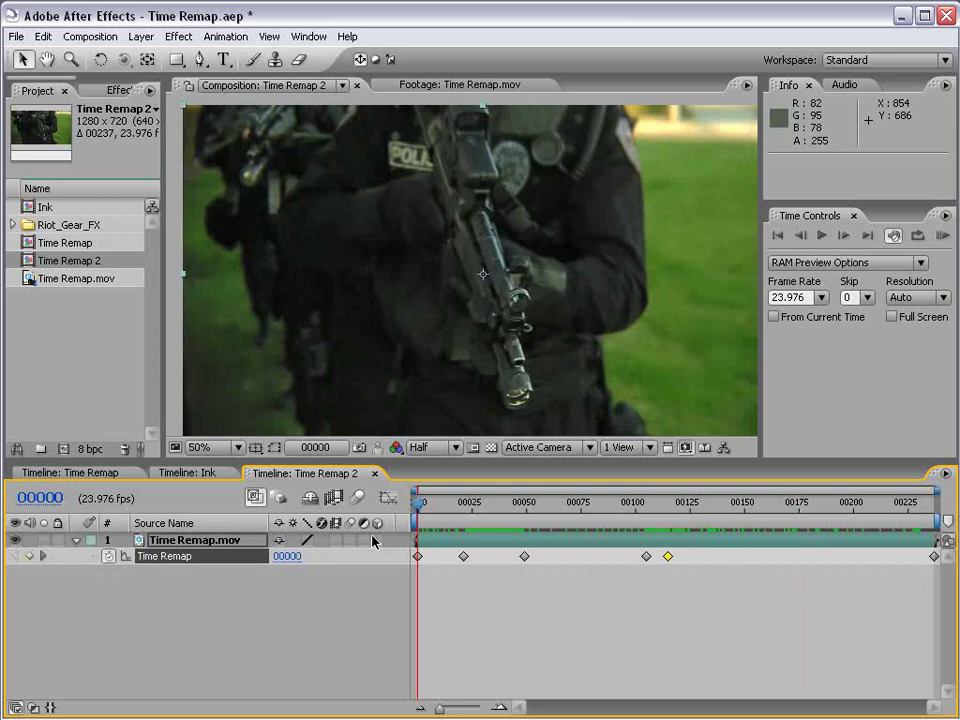
Step: Scrub the retimed clip, select the keyframe near frame 50, and undo an accidental move
left_click(490, 506)
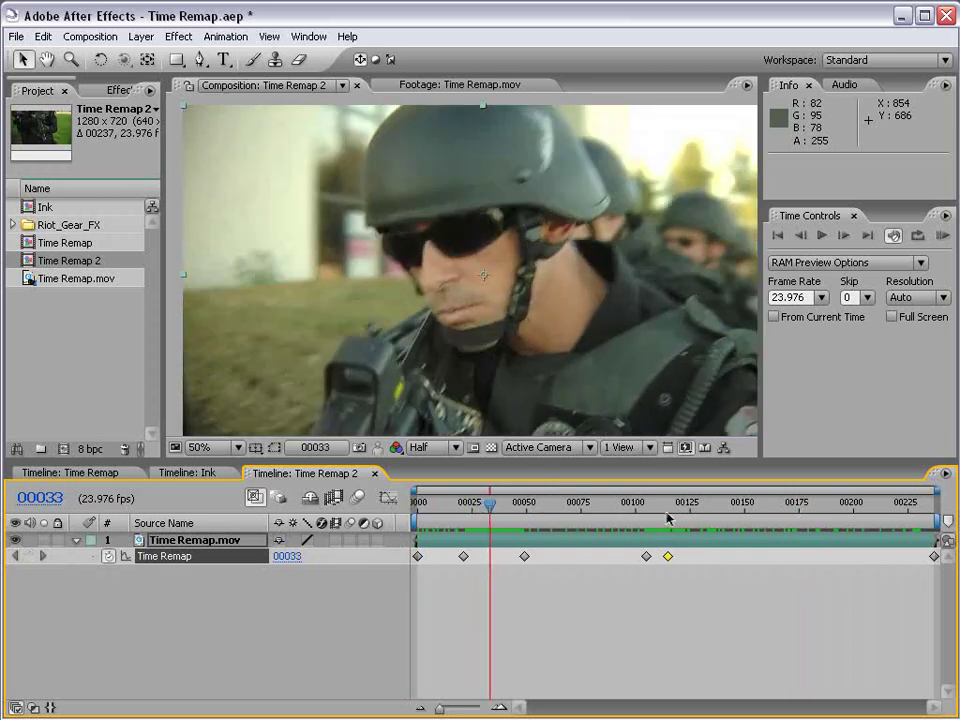
left_click_drag(652, 513, 660, 514)
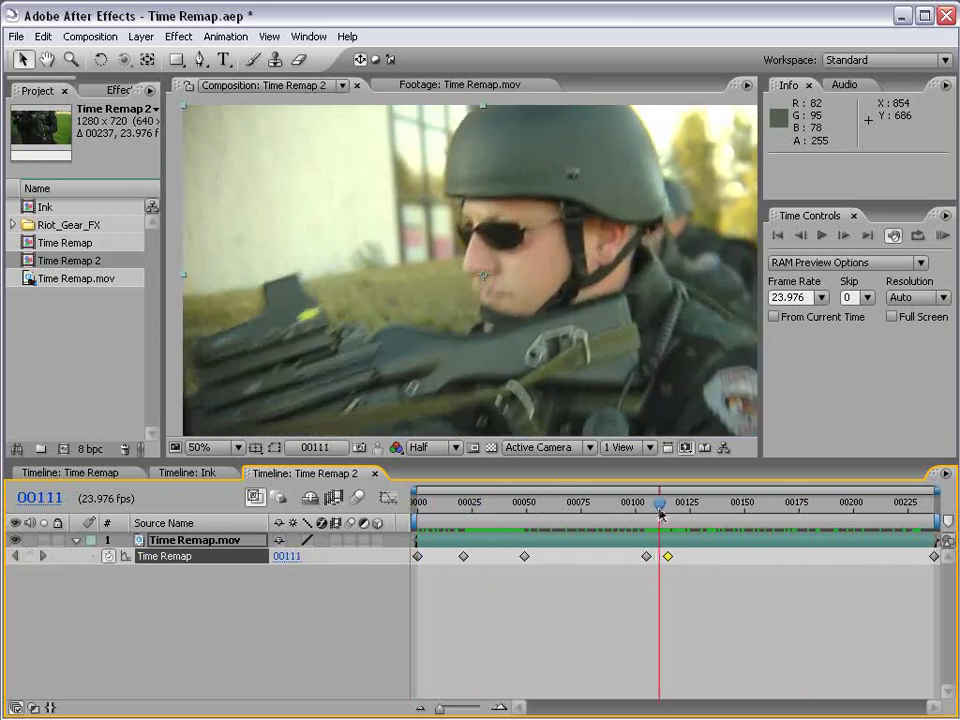
left_click(430, 516)
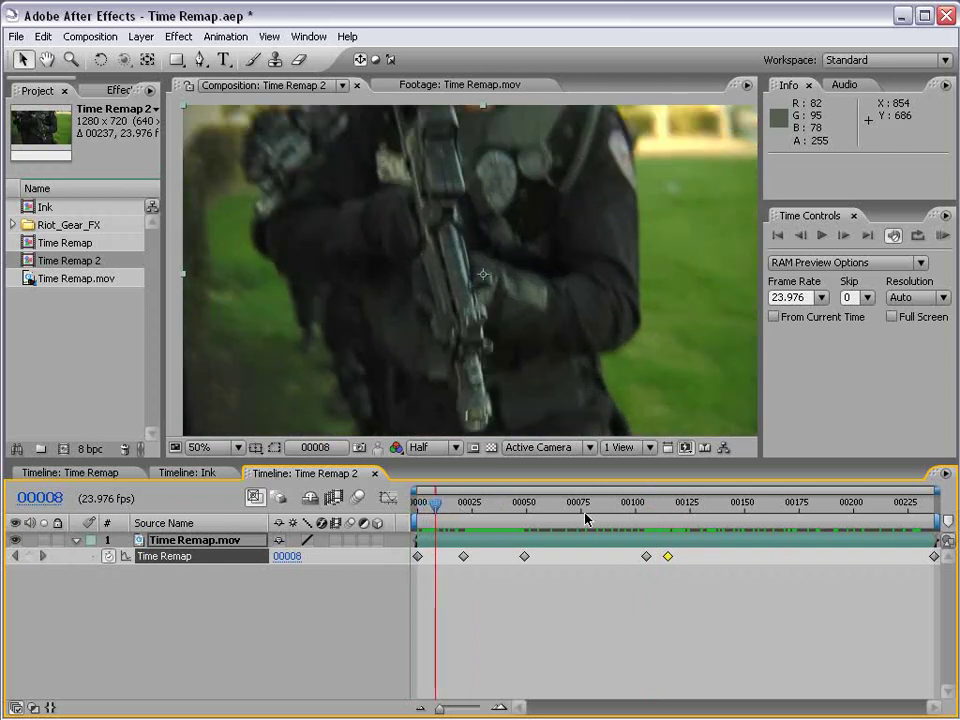
left_click(568, 510)
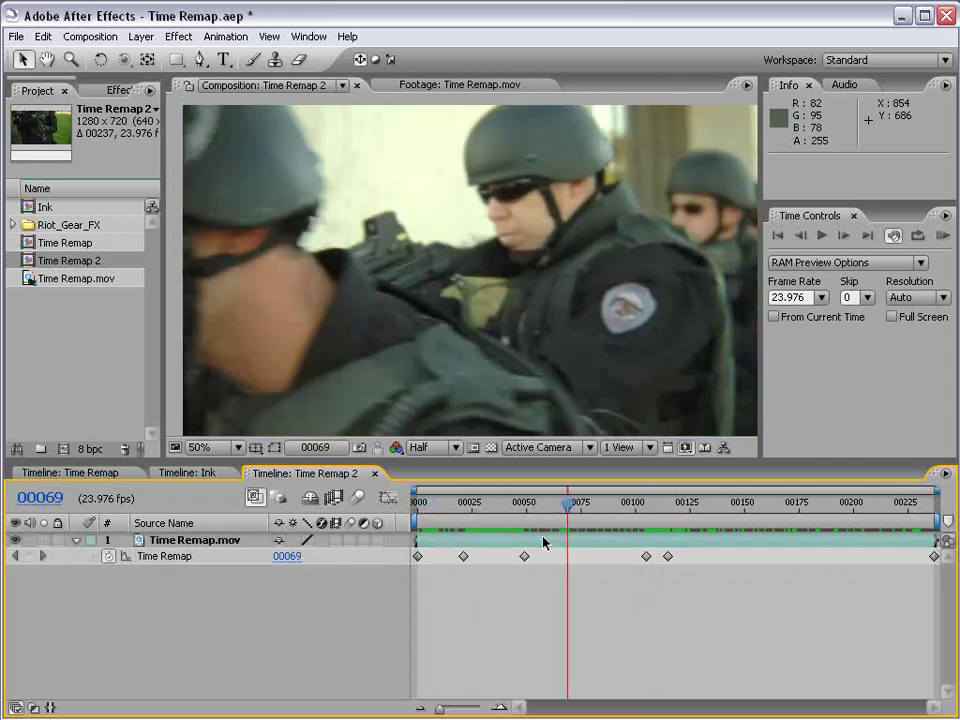
left_click(524, 556)
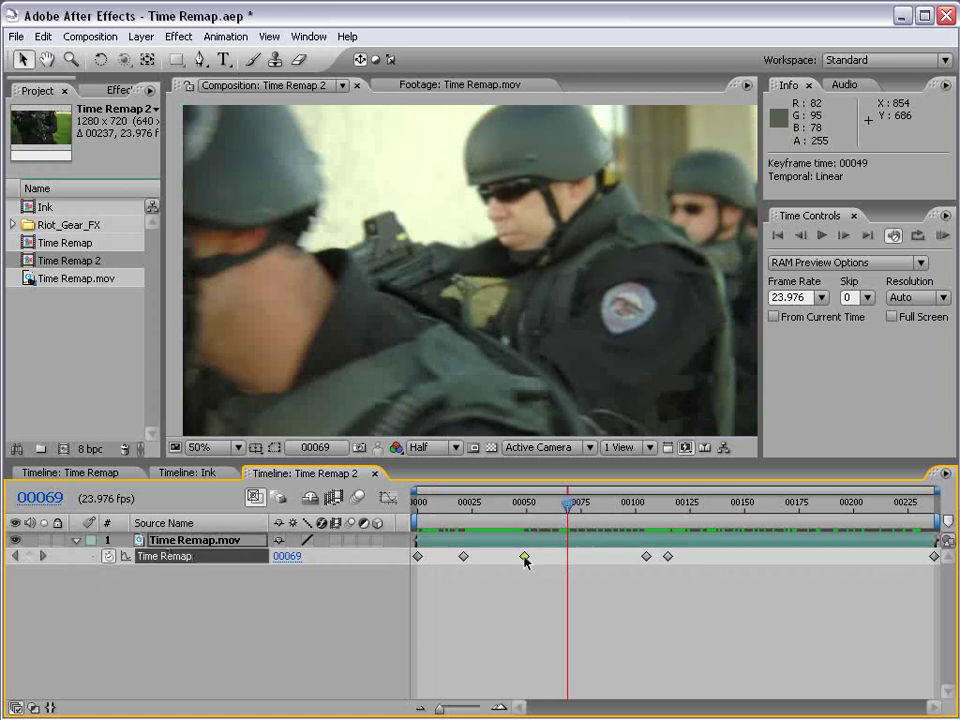
left_click_drag(524, 508, 497, 512)
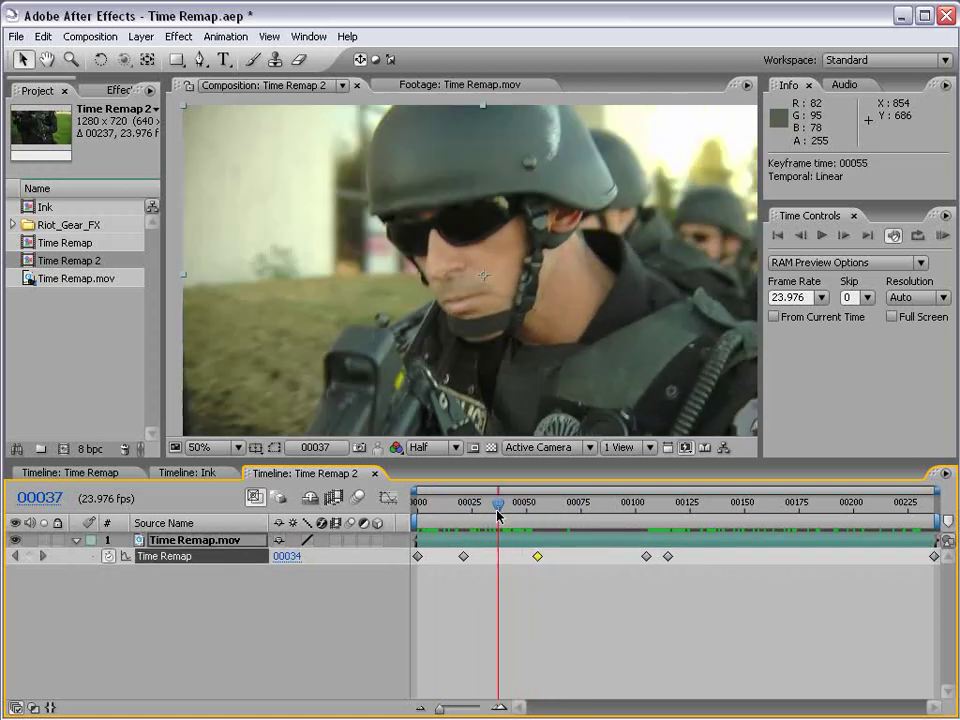
key("ctrl+z")
Step: Marquee-select and drag the Time Remap keyframes to cluster them between frames 00007 and 00052
left_click_drag(542, 561, 476, 566)
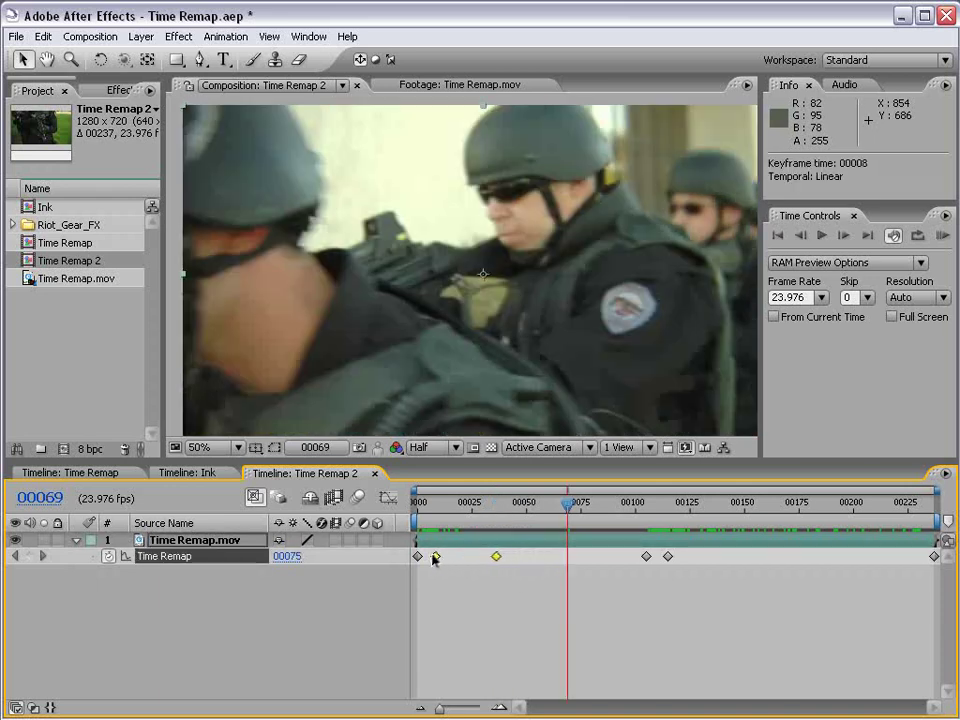
left_click_drag(418, 508, 497, 510)
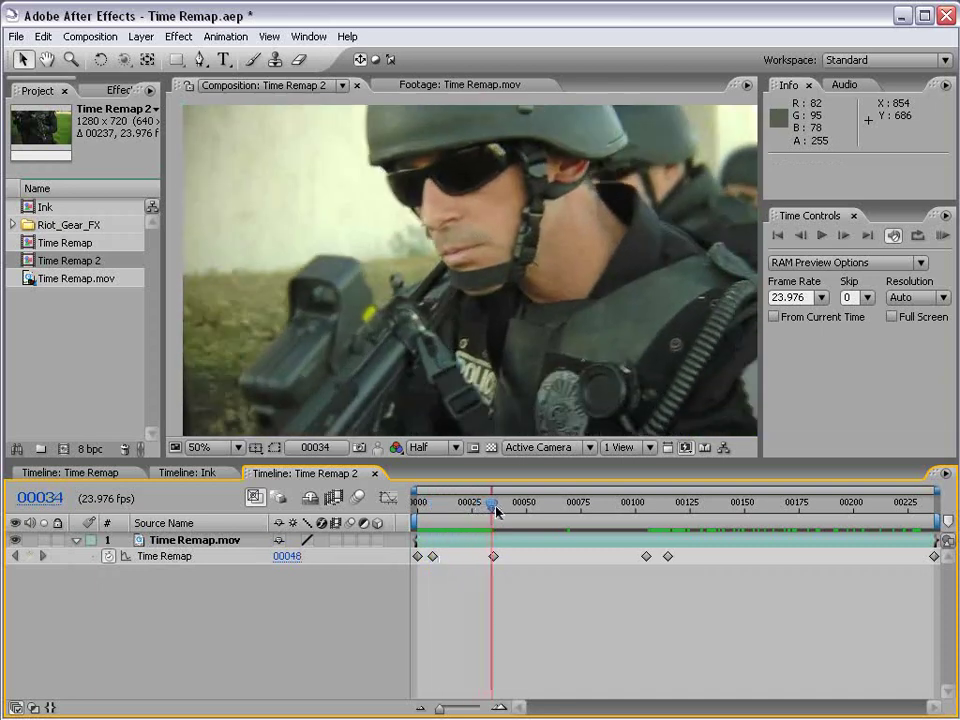
left_click_drag(698, 553, 632, 571)
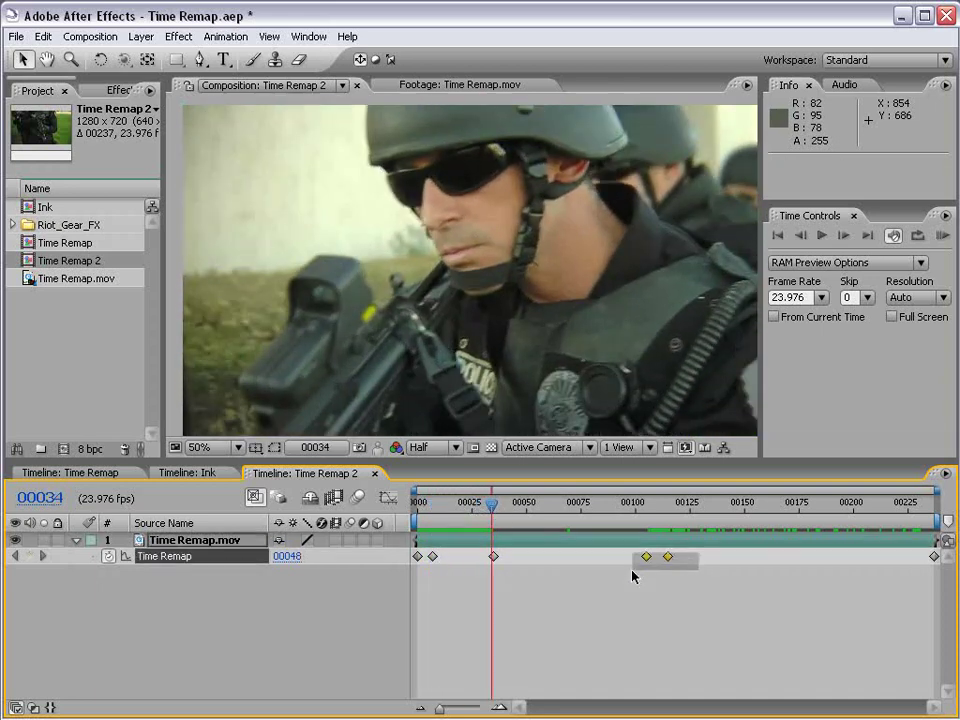
left_click(508, 566)
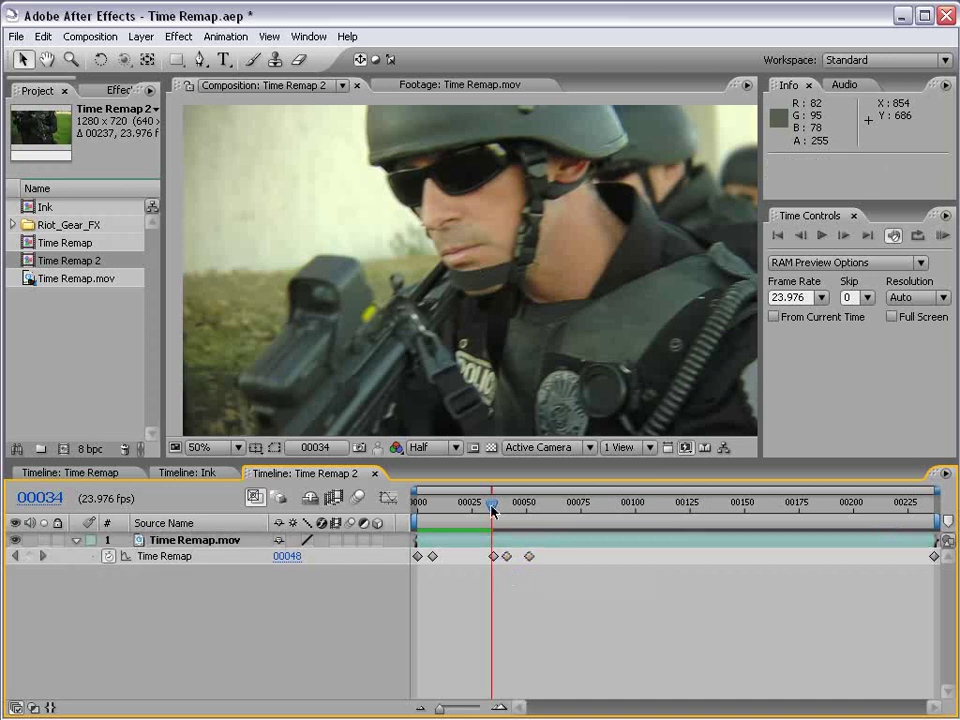
left_click_drag(492, 510, 552, 512)
Step: Drag the final Time Remap keyframe in to frame 00077
left_click_drag(931, 559, 807, 558)
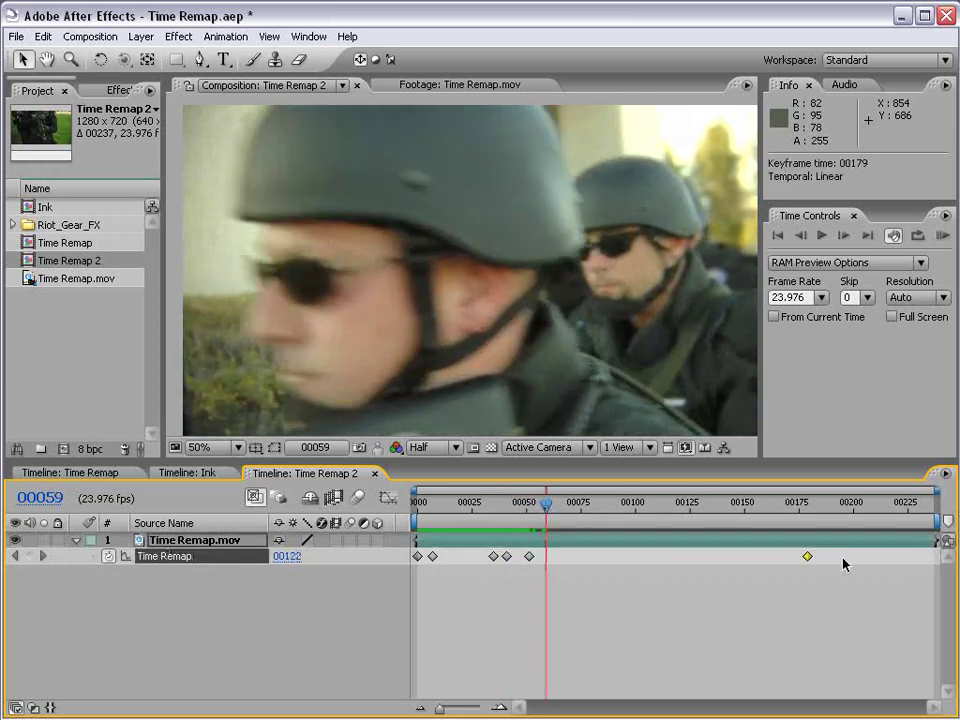
left_click_drag(565, 557, 585, 557)
left_click_drag(545, 512, 586, 516)
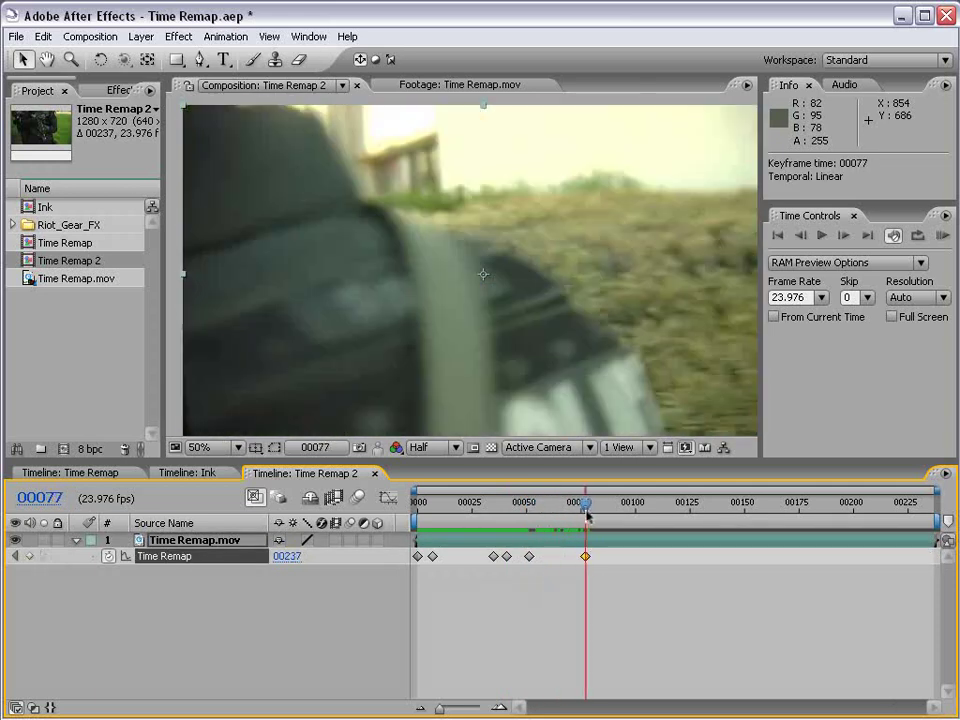
Step: RAM-preview the retimed clip and extend the work area to frame 00175
key("KP_0")
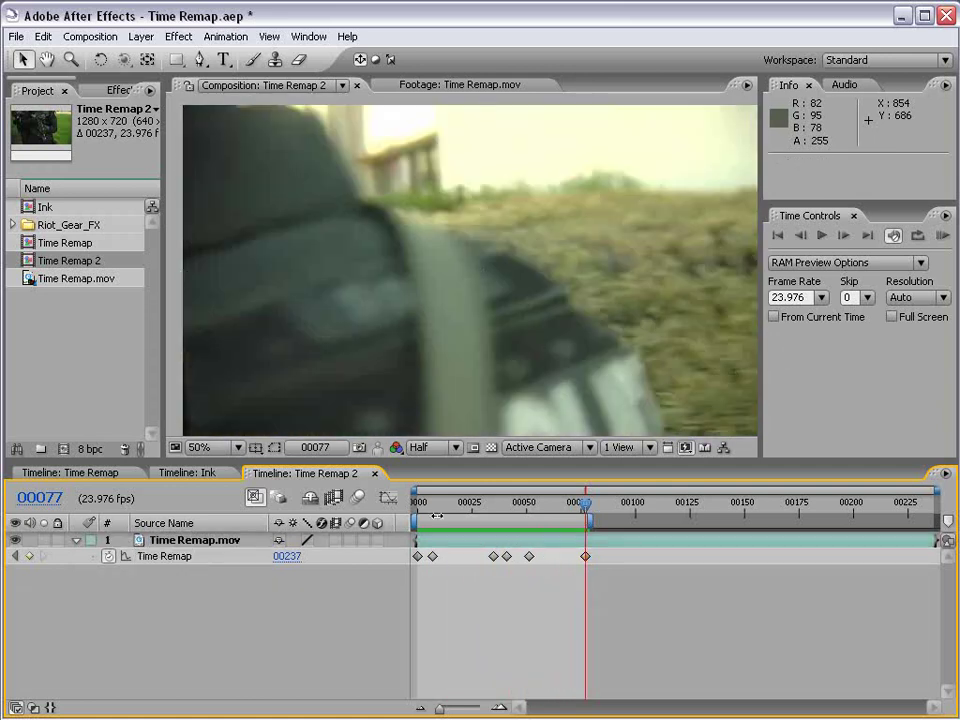
left_click_drag(436, 507, 453, 513)
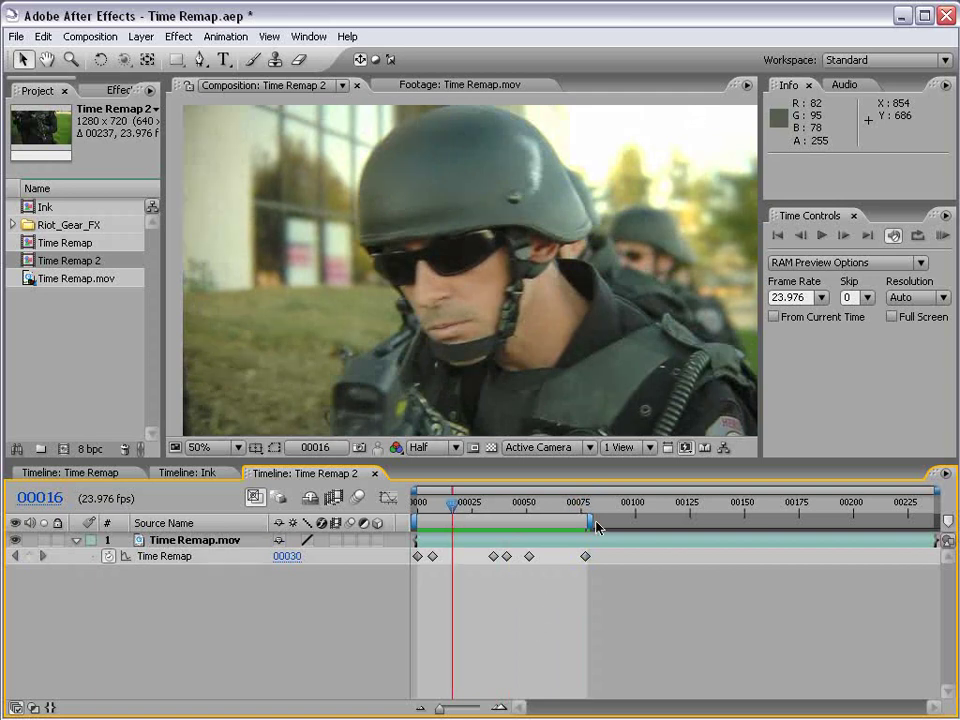
left_click_drag(592, 523, 803, 522)
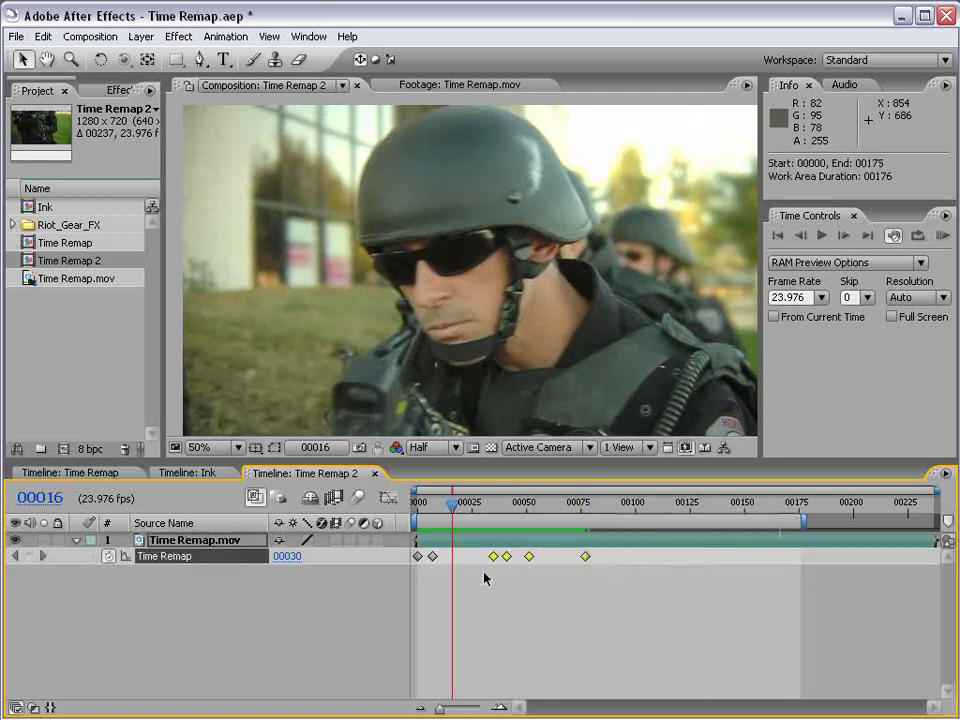
mouse_move(455, 509)
left_mouse_down()
mouse_move(565, 508)
mouse_move(452, 509)
left_mouse_up()
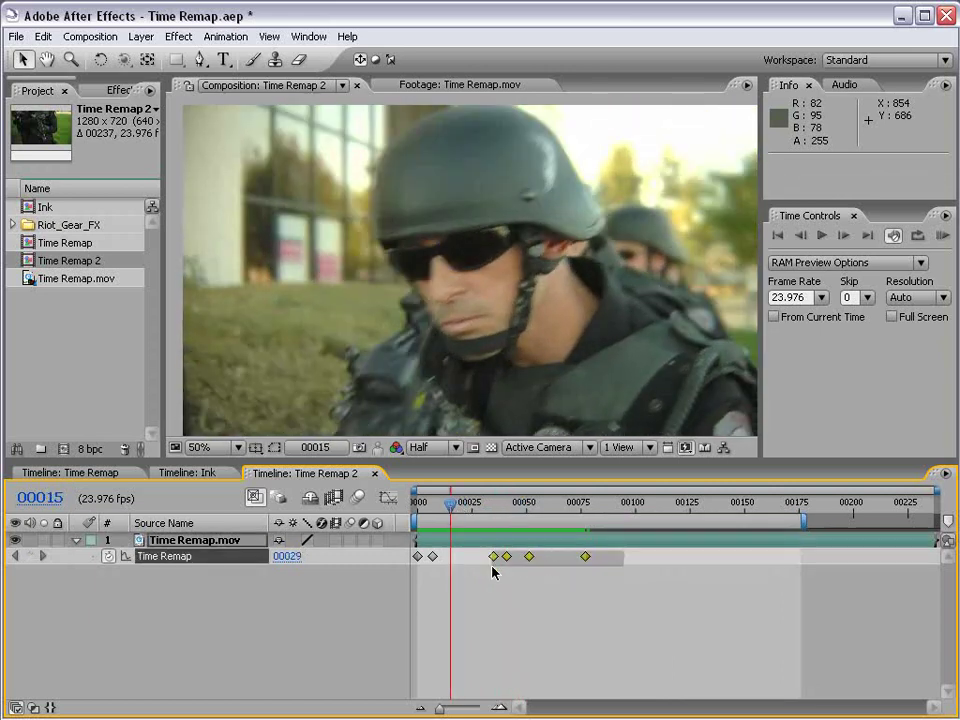
Step: Shift four Time Remap keyframes about 30 frames later, then move the last two further right
left_click_drag(493, 556, 560, 558)
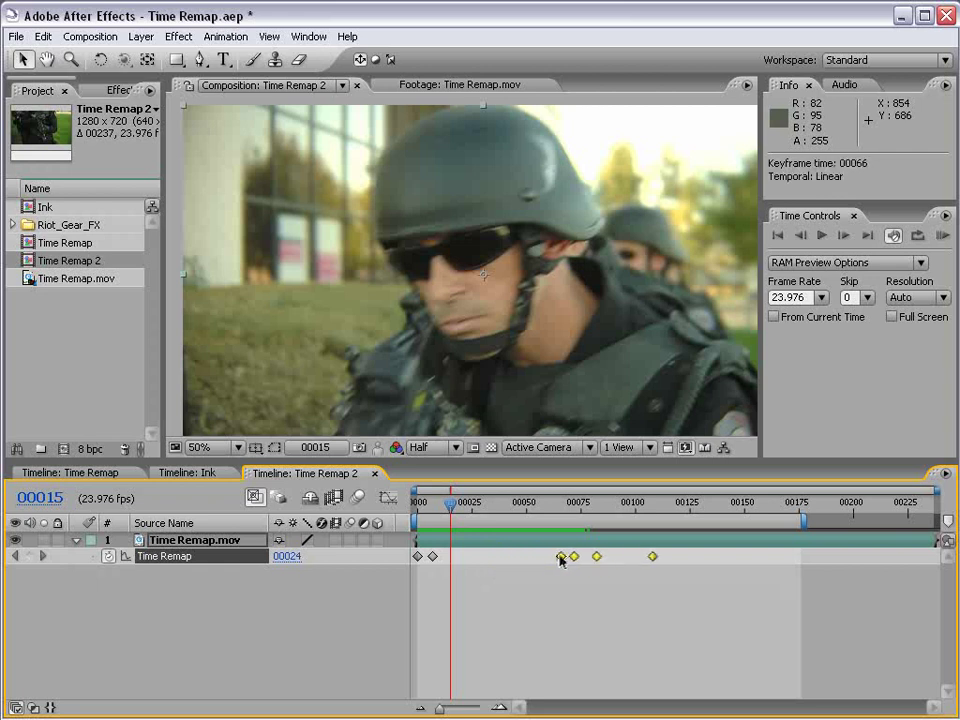
left_click(561, 581)
left_click(583, 502)
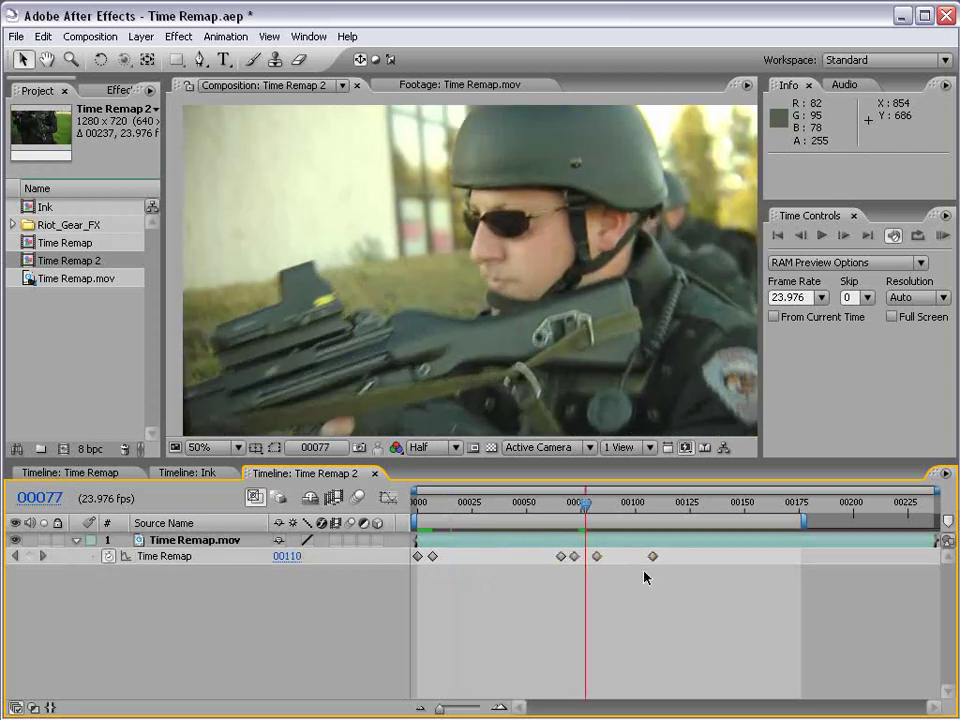
left_click(650, 556)
left_click(594, 557, "shift")
left_click_drag(594, 557, 650, 560)
left_click(628, 572)
left_click_drag(588, 504, 677, 510)
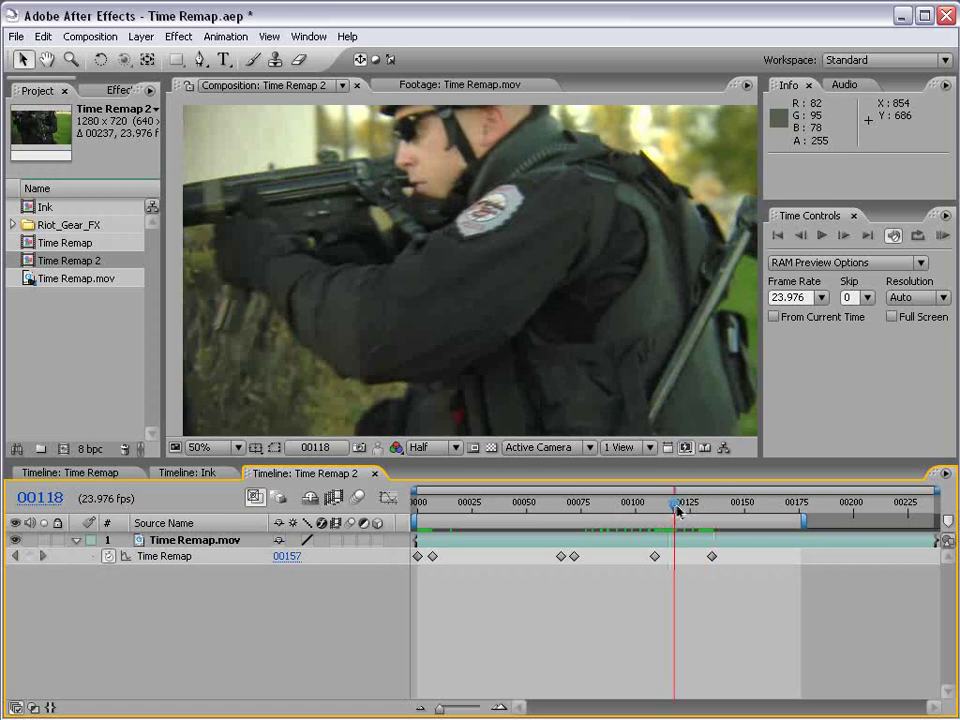
Step: RAM-preview the new timing and step frame by frame to frame 00034
key("KP_0")
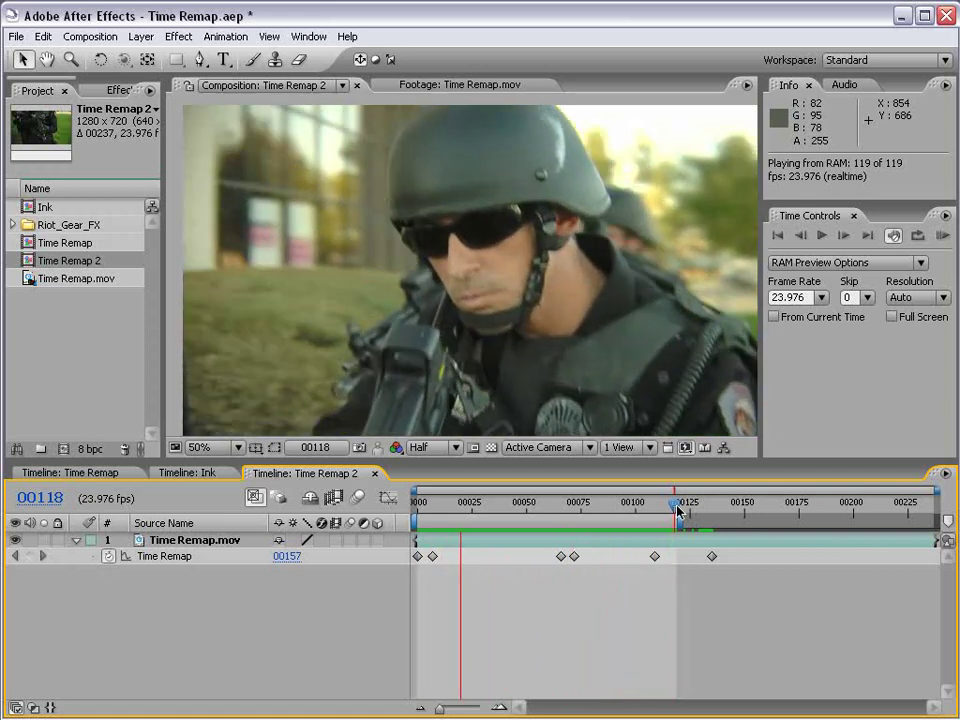
left_click_drag(678, 511, 651, 511)
left_click_drag(508, 511, 477, 506)
key("Page_Down")
key("Page_Down")
key("Page_Down")
key("Page_Down")
key("Page_Down")
key("Page_Down")
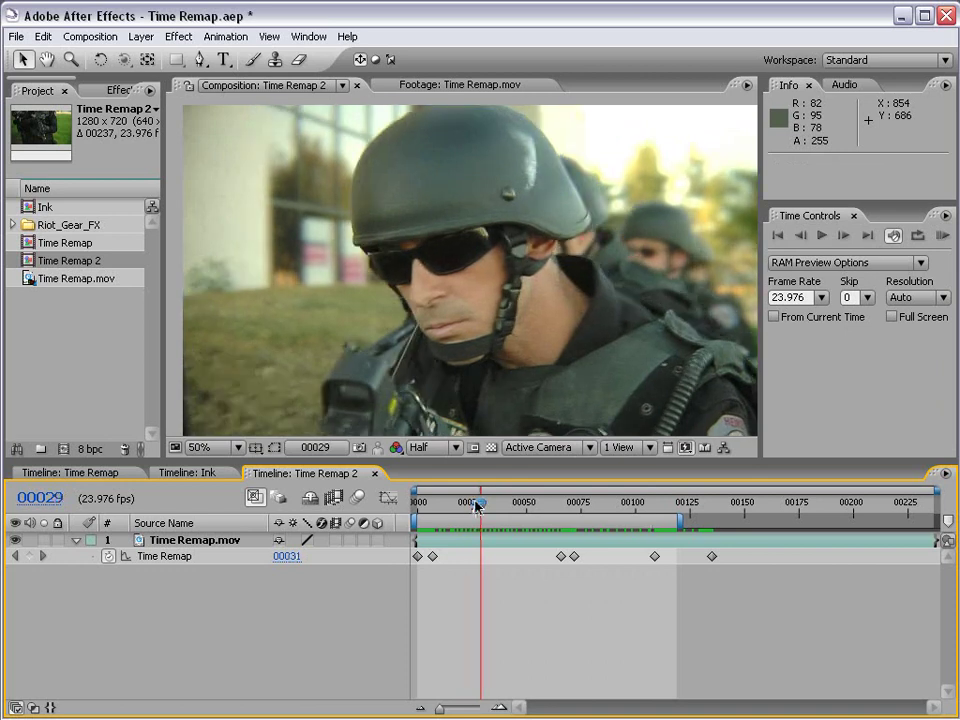
key("Page_Down")
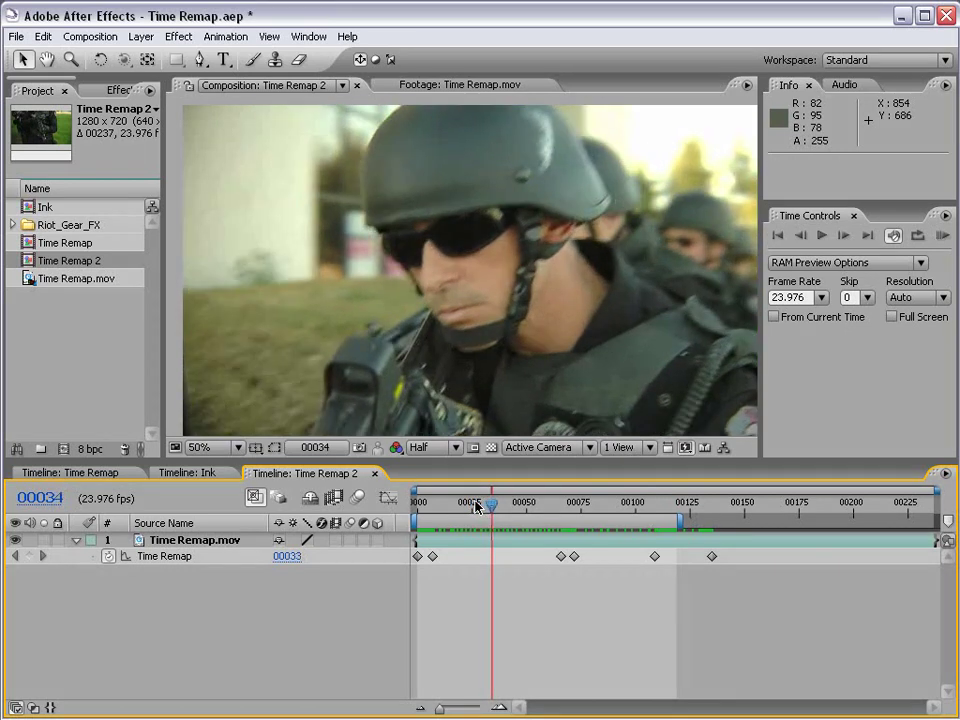
Step: Turn on frame blending for the Time Remap.mov layer and the comp, then inspect blended frames
left_click(338, 541)
left_click(333, 497)
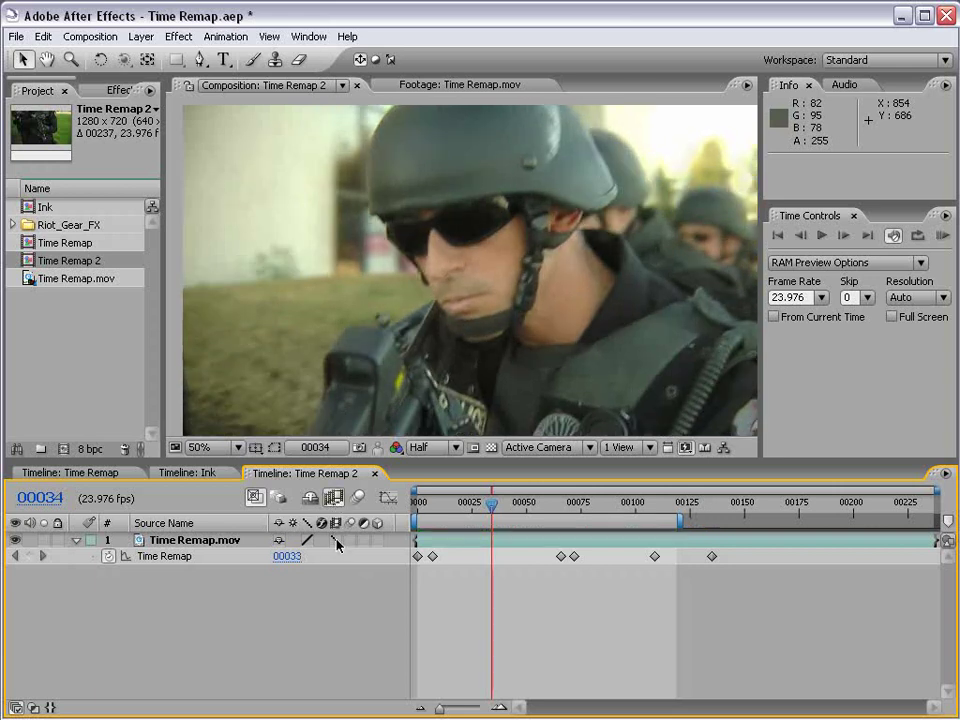
left_click(486, 505)
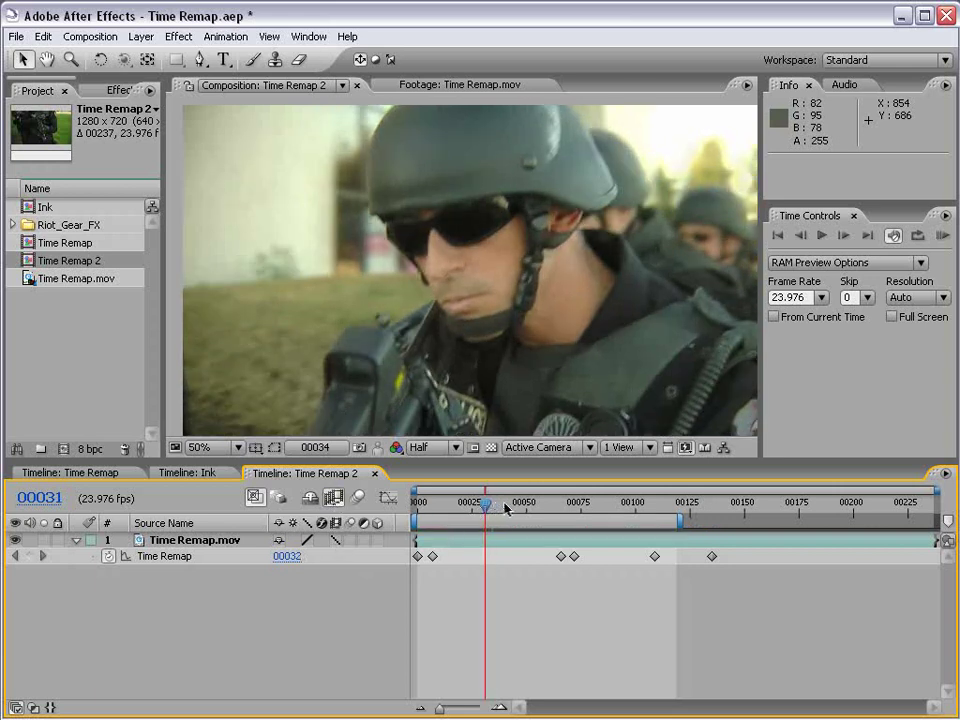
left_click_drag(506, 508, 424, 513)
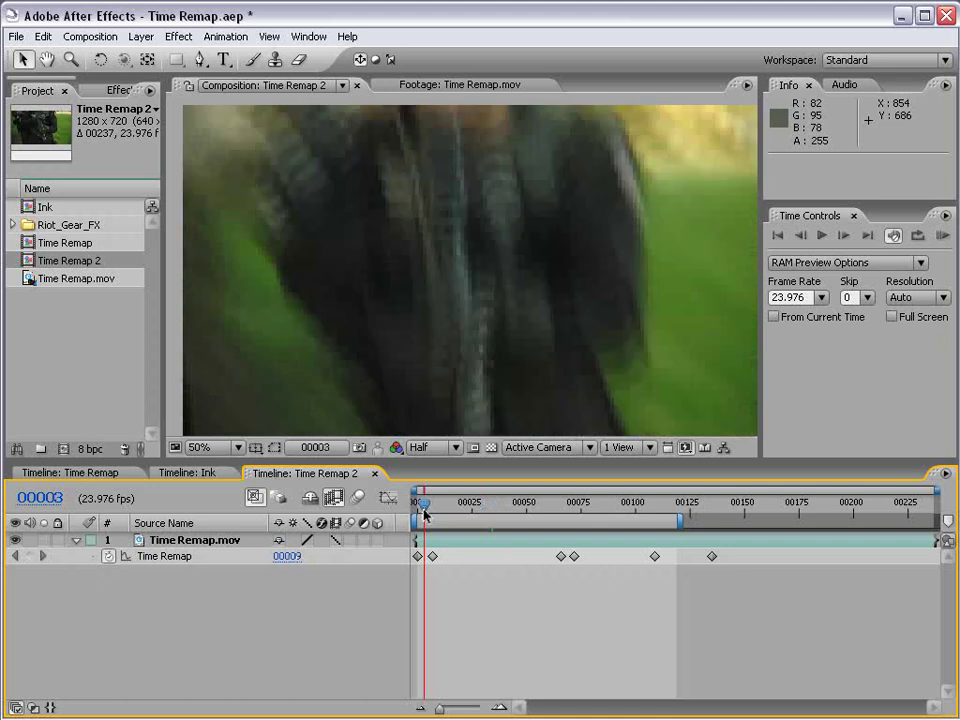
left_click(572, 506)
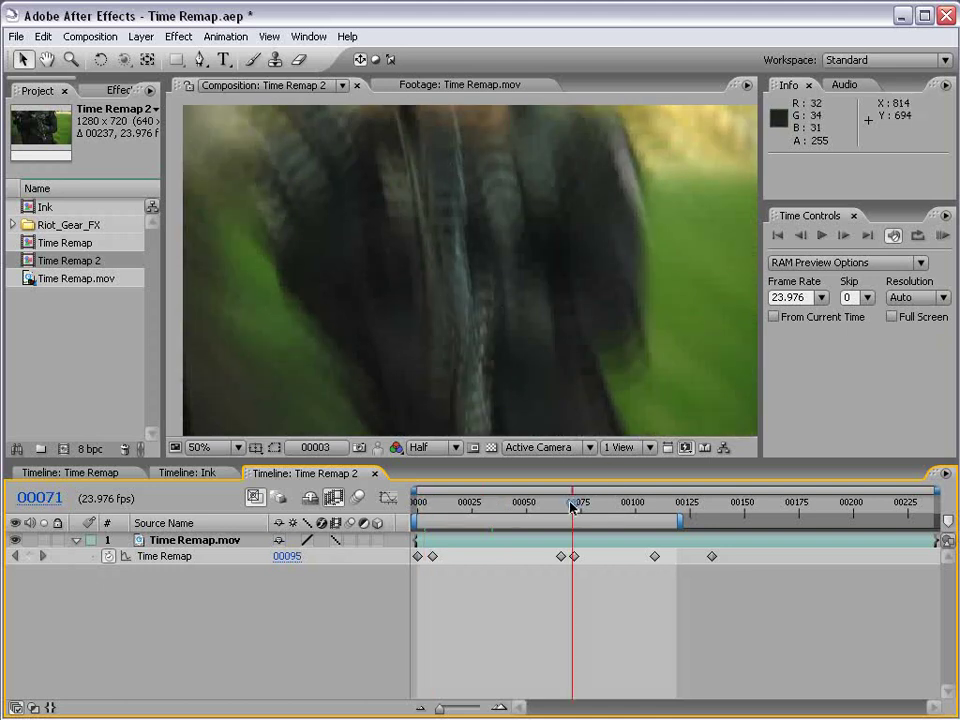
left_click(568, 507)
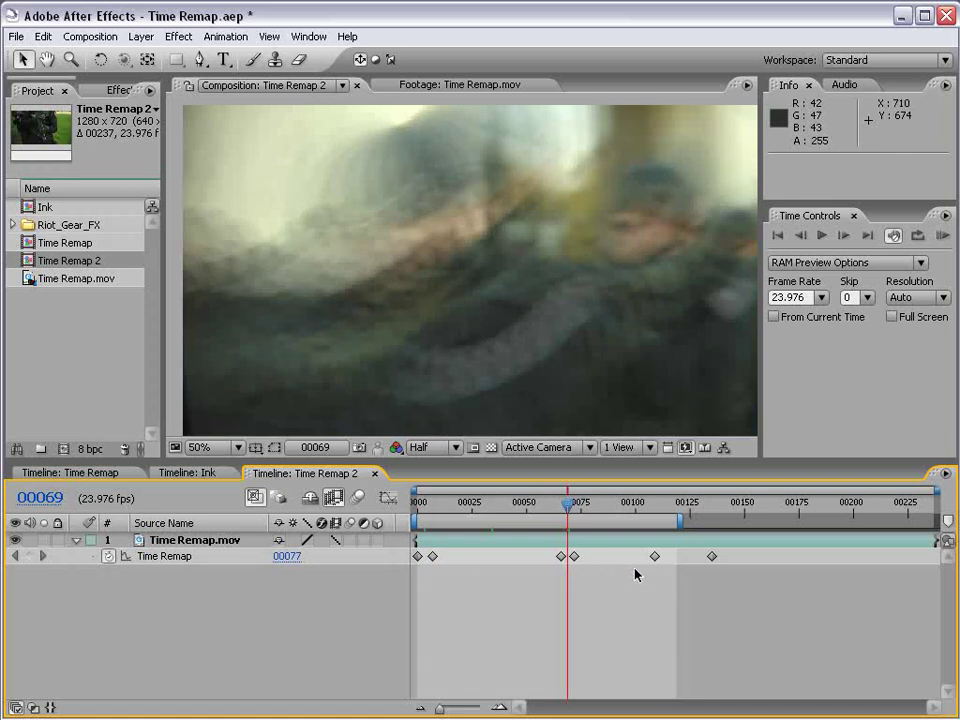
Step: RAM-preview the frame-blended clip and check frames from the start to 00047
key("KP_0")
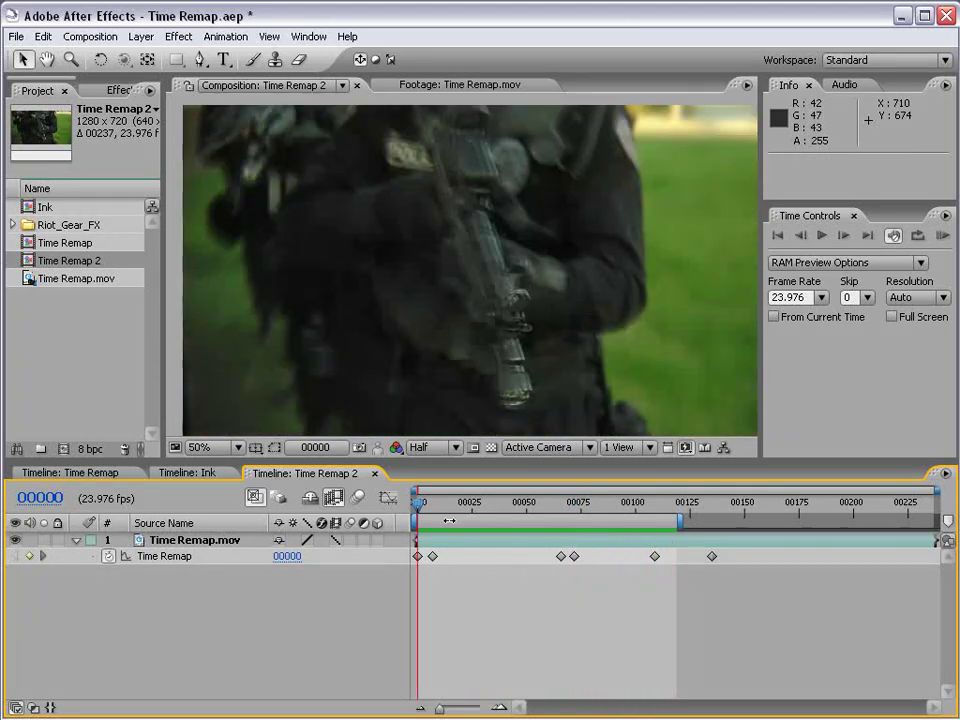
left_click_drag(418, 502, 482, 505)
scroll(425, 313, "up", 2)
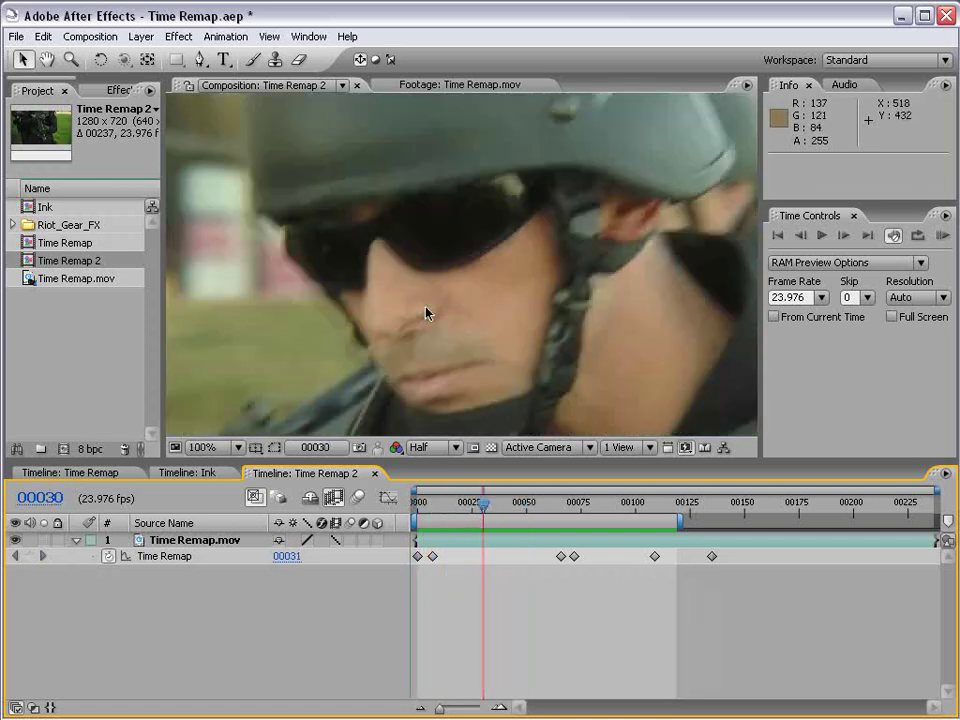
scroll(425, 313, "down", 2)
left_click_drag(482, 508, 455, 514)
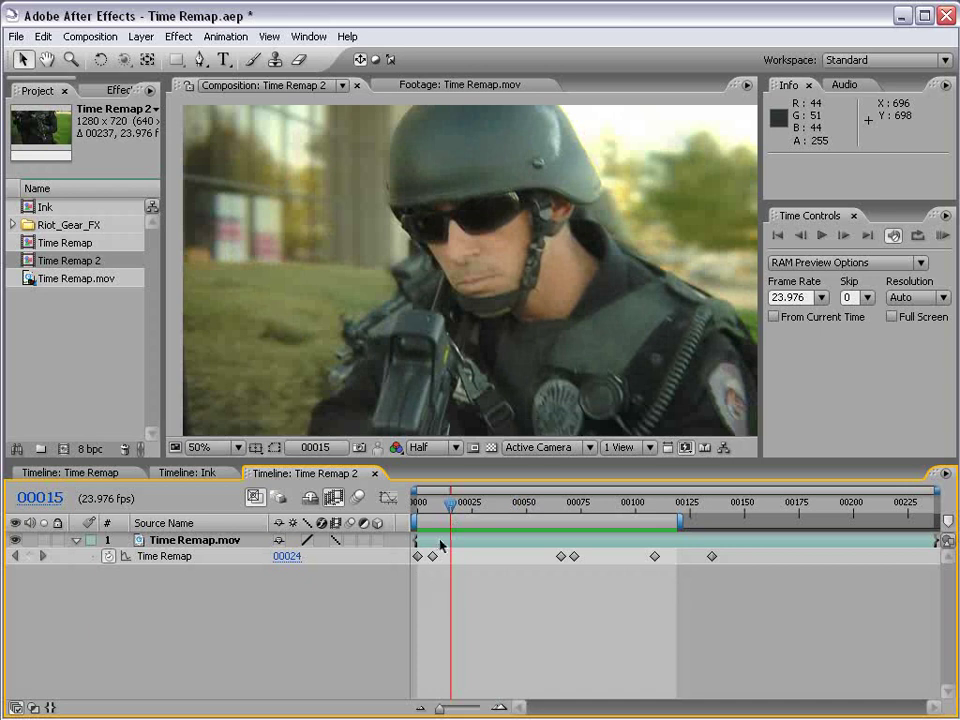
Step: Cycle the Time Remap.mov layer's frame blending through Pixel Motion, off and Frame Mix
left_click(441, 543)
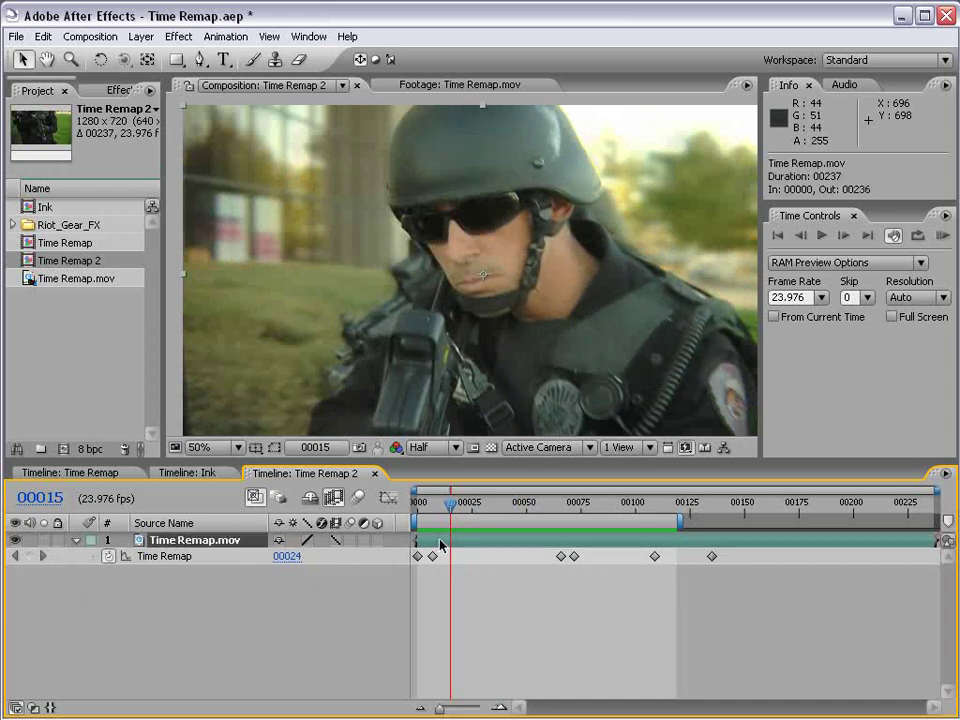
left_click_drag(455, 511, 484, 512)
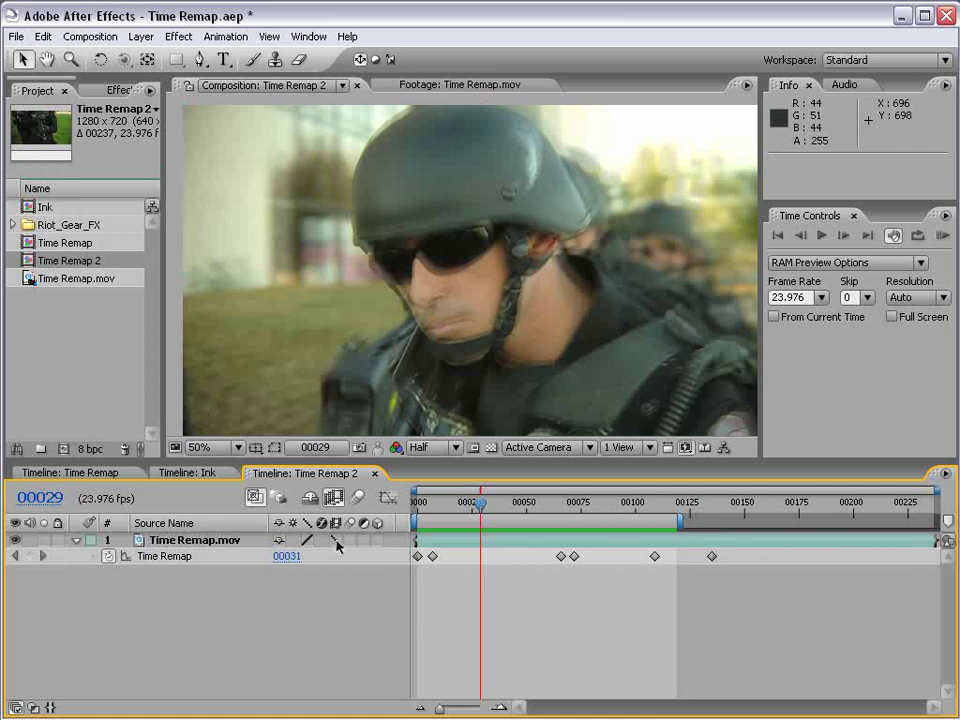
left_click(335, 540)
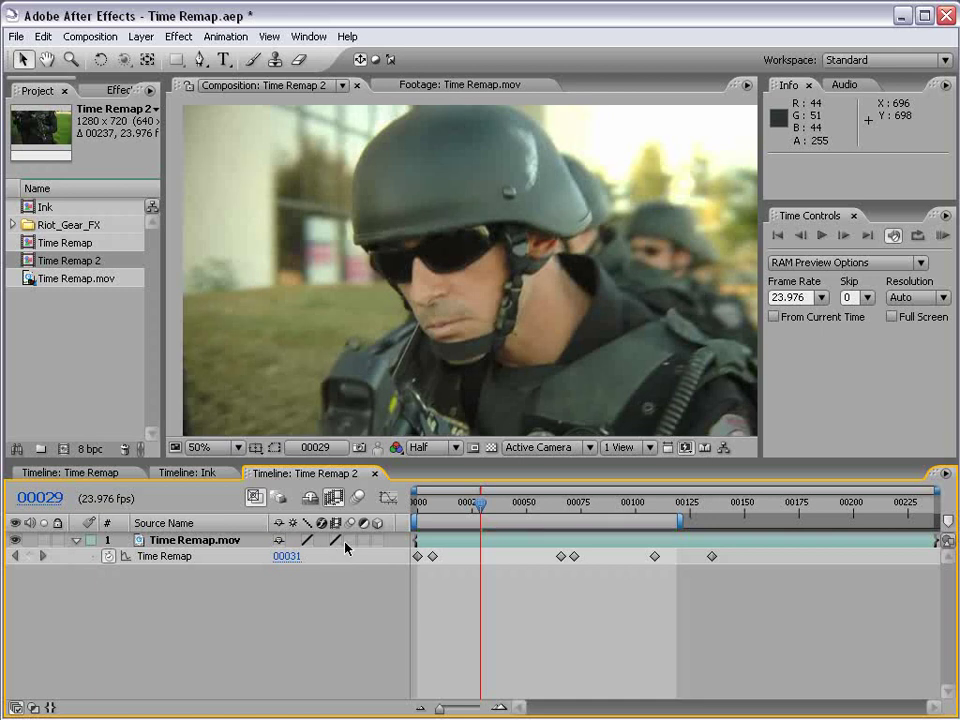
left_click(335, 541)
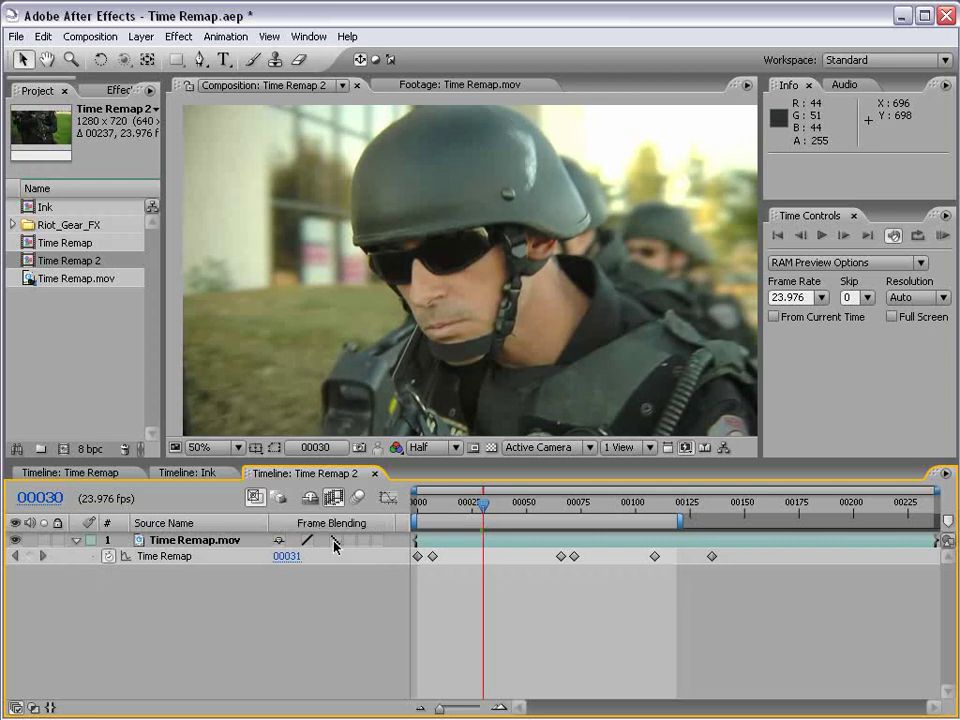
left_click(334, 543)
Step: Compare frames, set frame blending back to Pixel Motion, and start a RAM preview
key("Page_Down")
key("Page_Up")
key("Page_Down")
key("Page_Down")
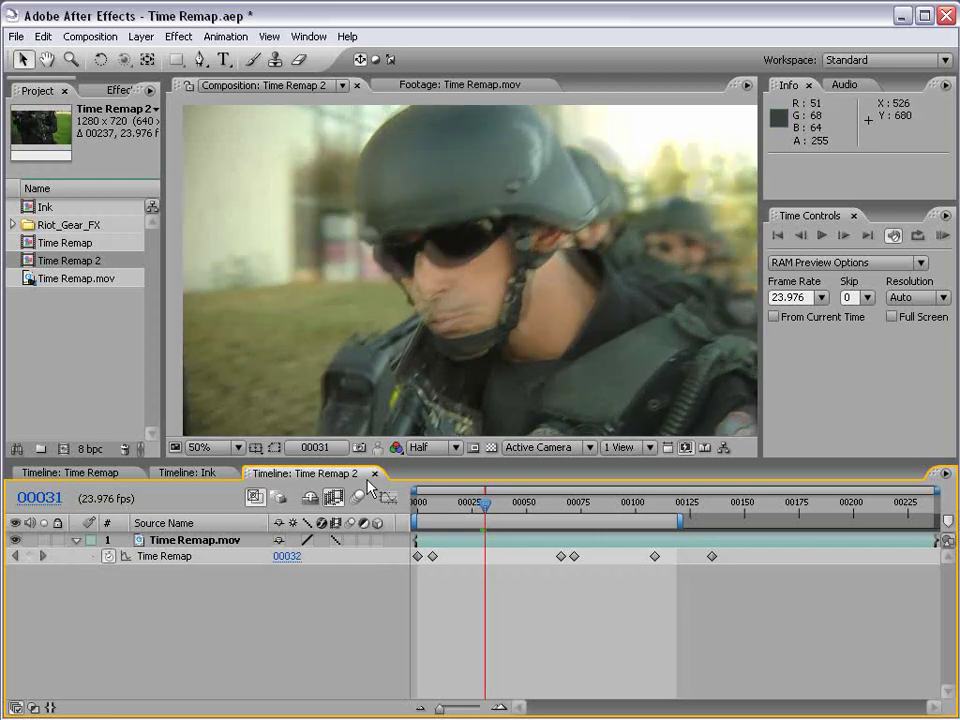
left_click(336, 541)
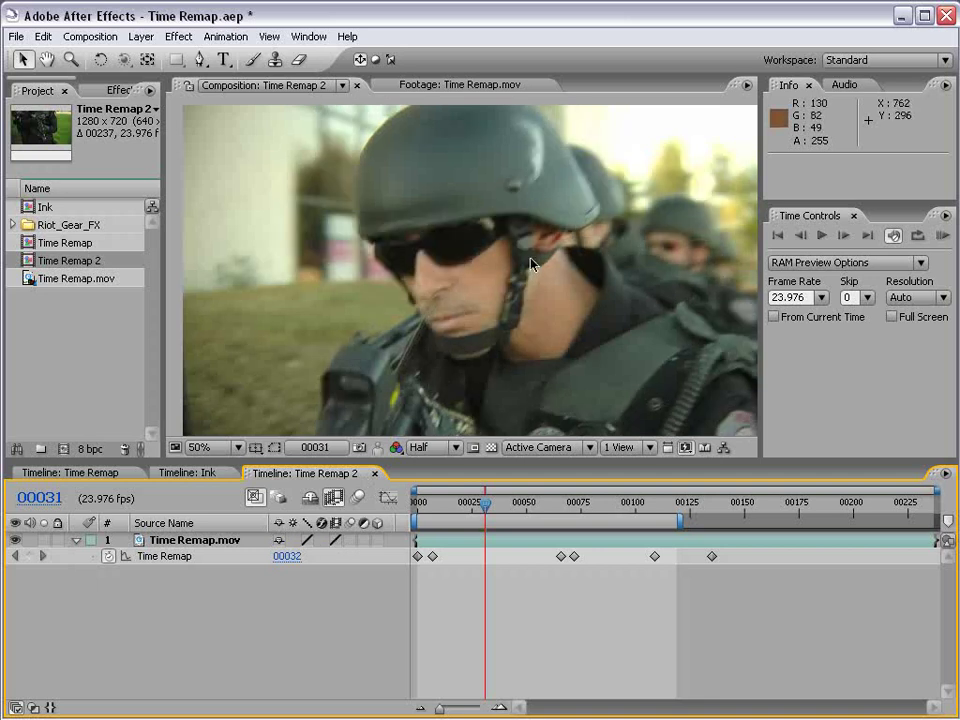
key("Page_Down")
key("Page_Down")
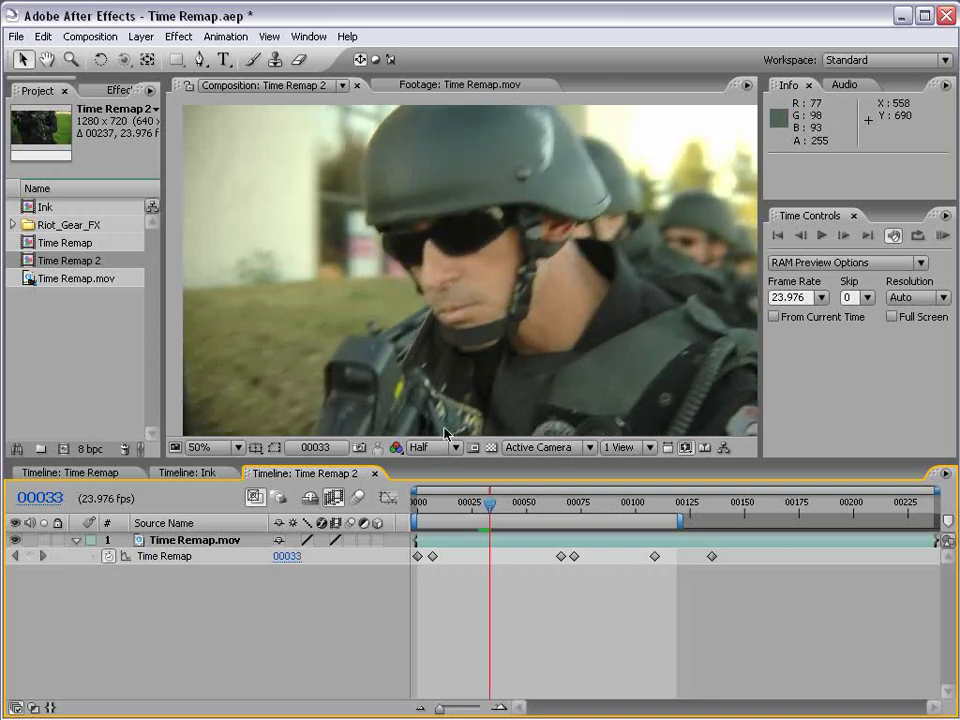
key("KP_0")
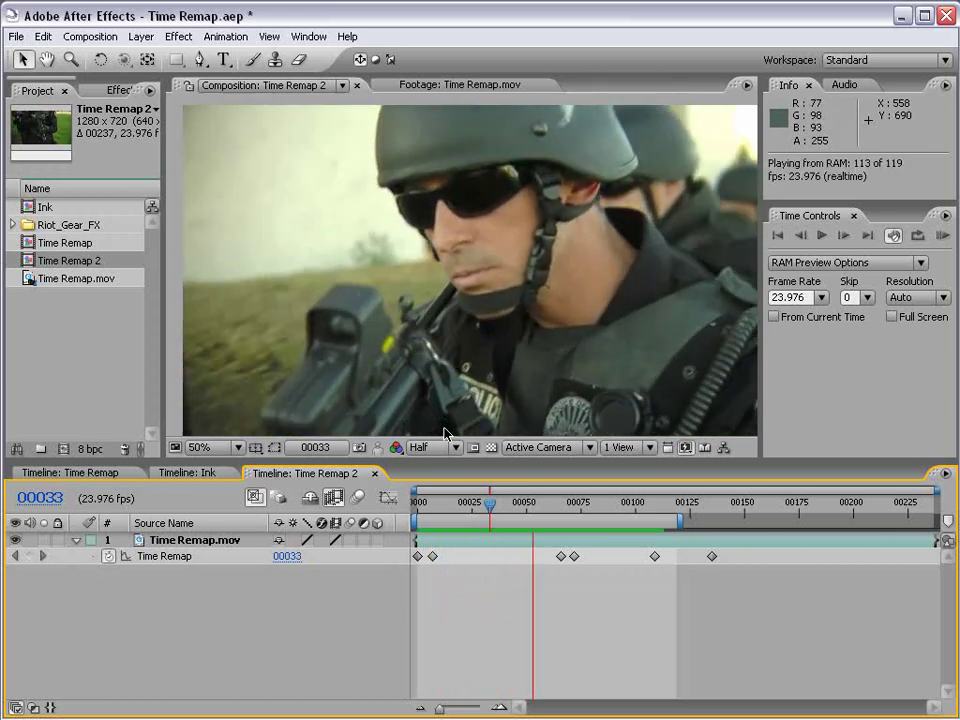
left_click(533, 502)
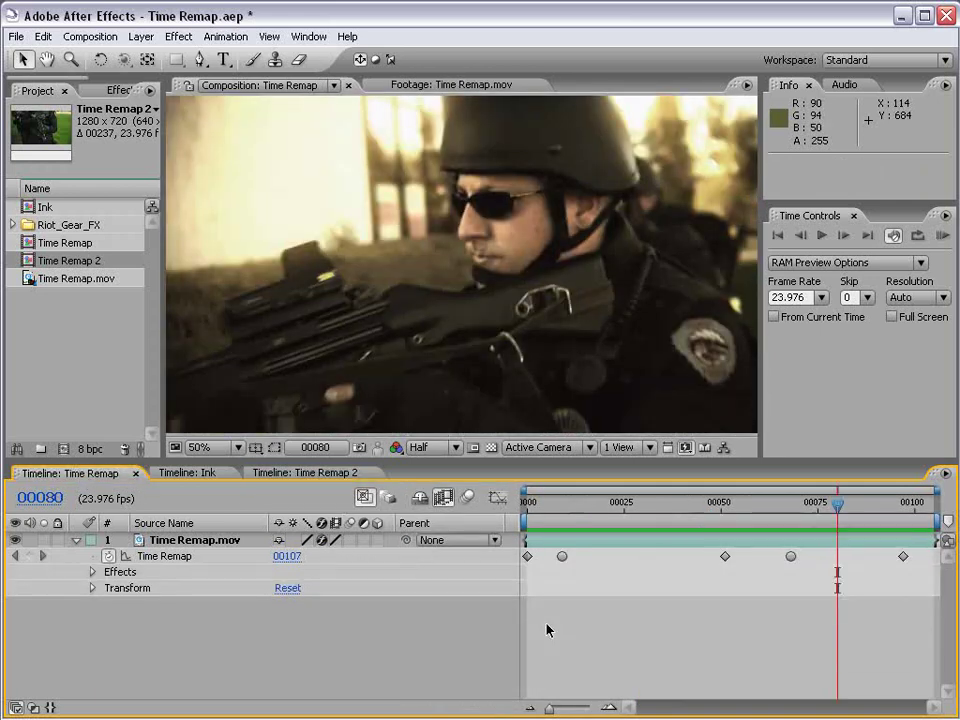
key("KP_0")
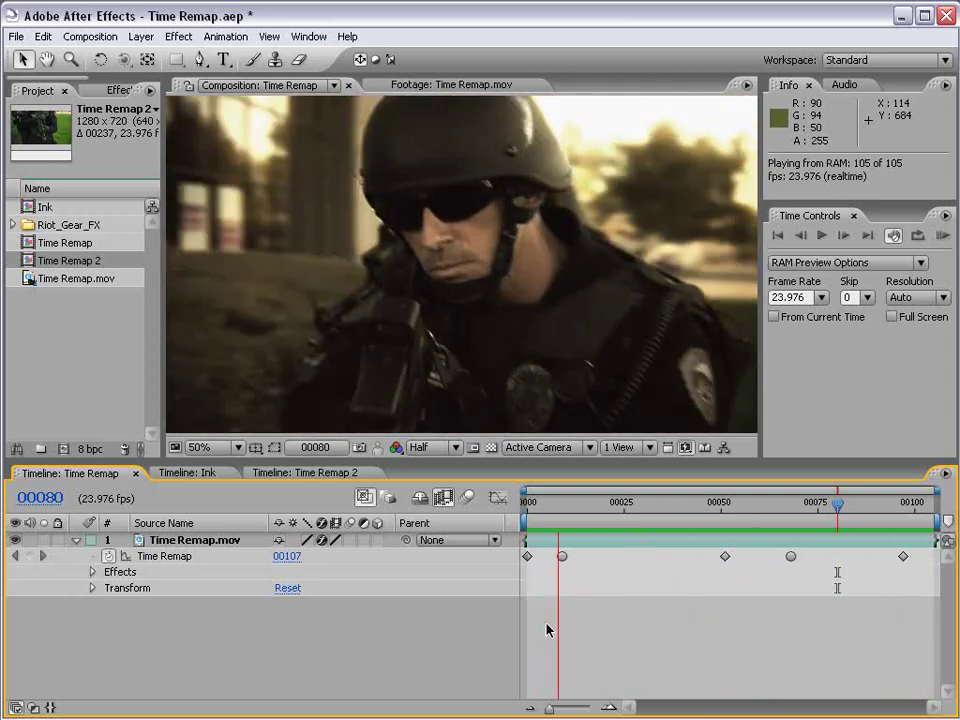
left_click(547, 629)
left_click_drag(547, 515, 572, 507)
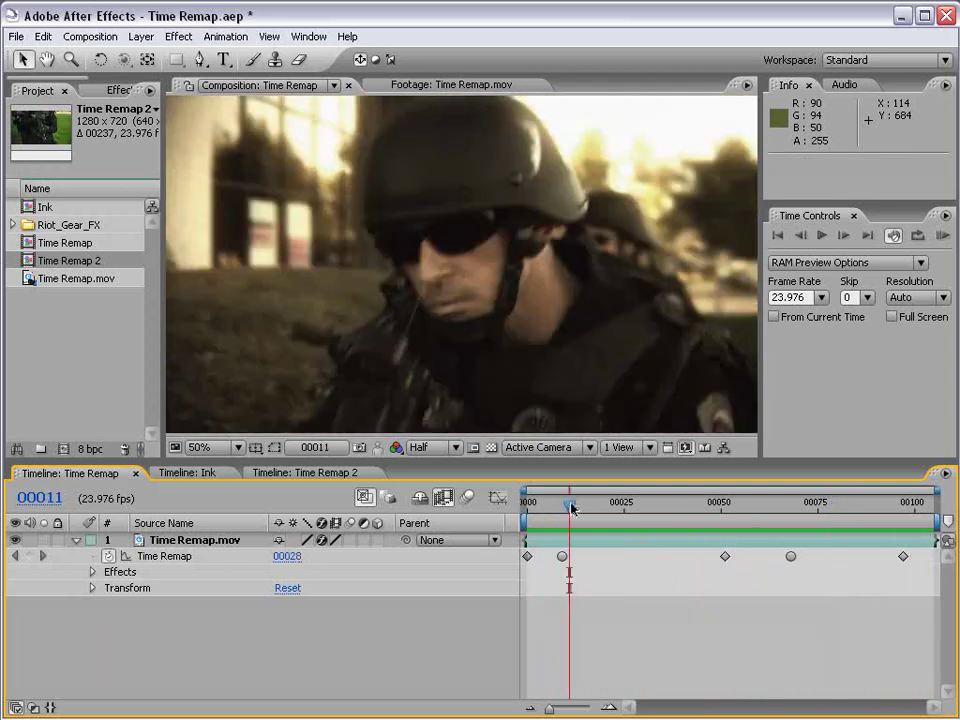
key("Page_Down")
key("Page_Down")
key("Page_Down")
key("Page_Down")
key("Page_Down")
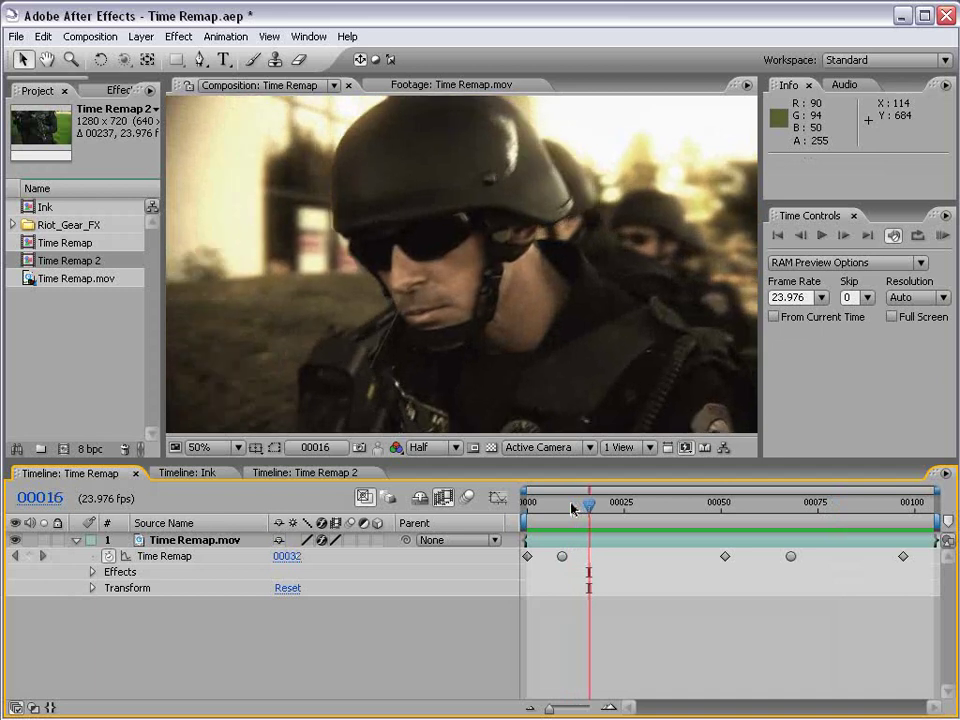
key("Page_Down")
key("Page_Down")
key("Page_Down")
key("Page_Down")
key("Page_Down")
key("Page_Down")
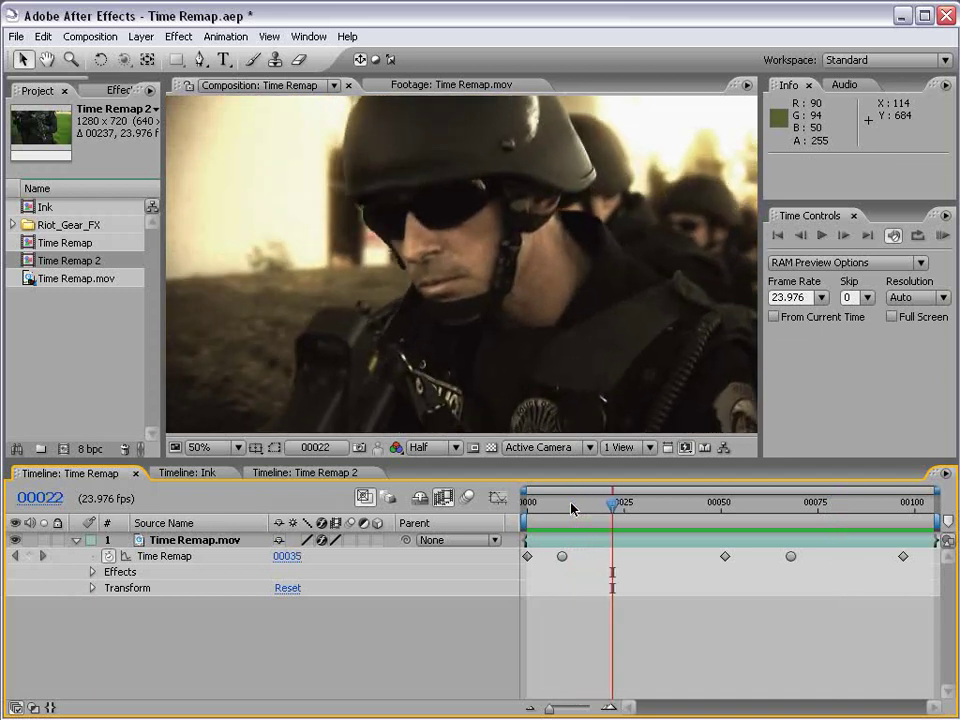
key("Page_Down")
key("Page_Down")
key("Page_Down")
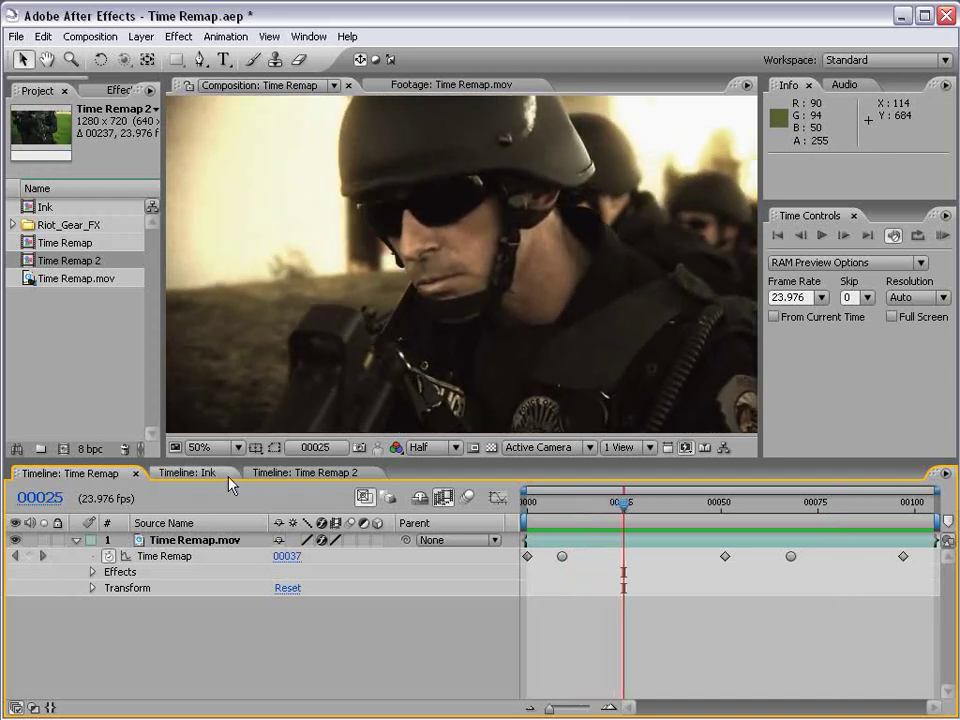
Step: Alt-drag all six Time Remap keyframes to stretch them to about frame 00168, matching the work area
left_click(303, 472)
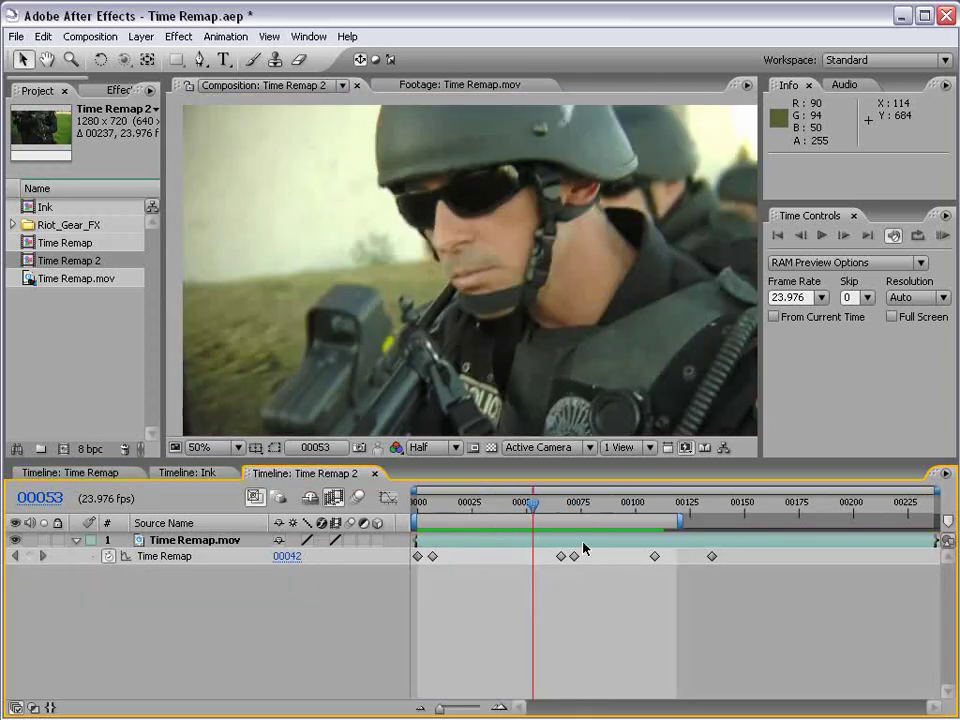
left_click_drag(533, 508, 485, 508)
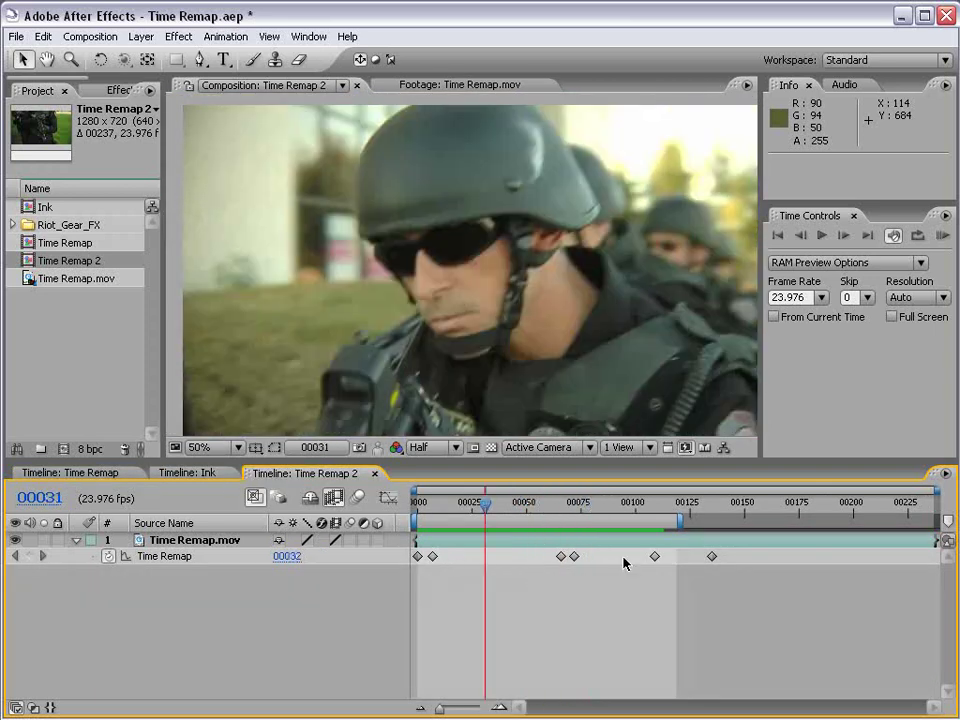
left_click_drag(737, 558, 413, 574)
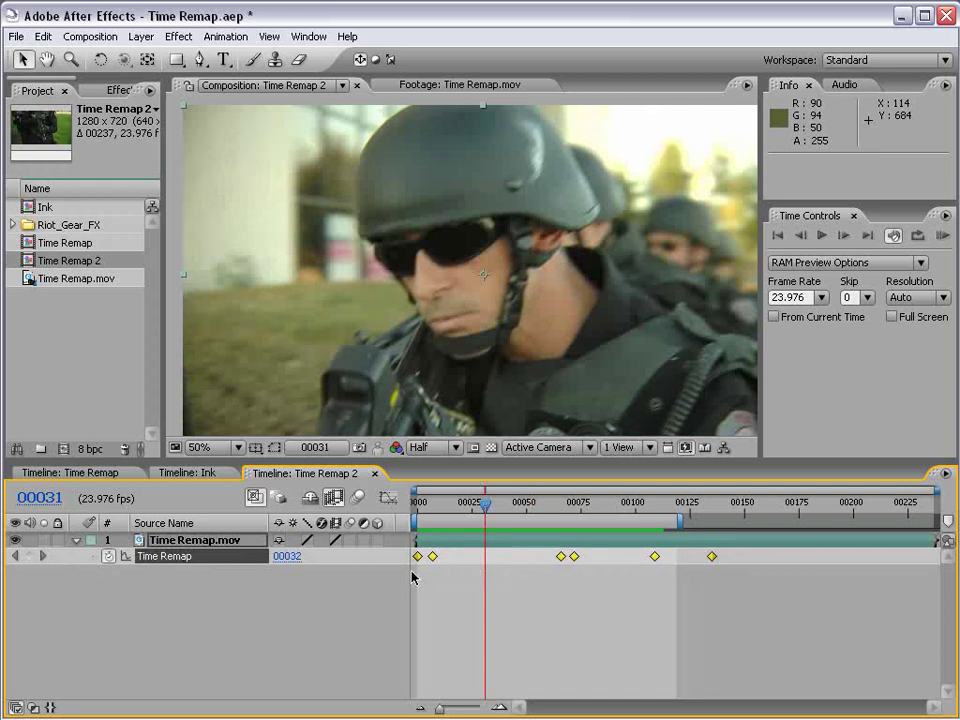
left_click(624, 591)
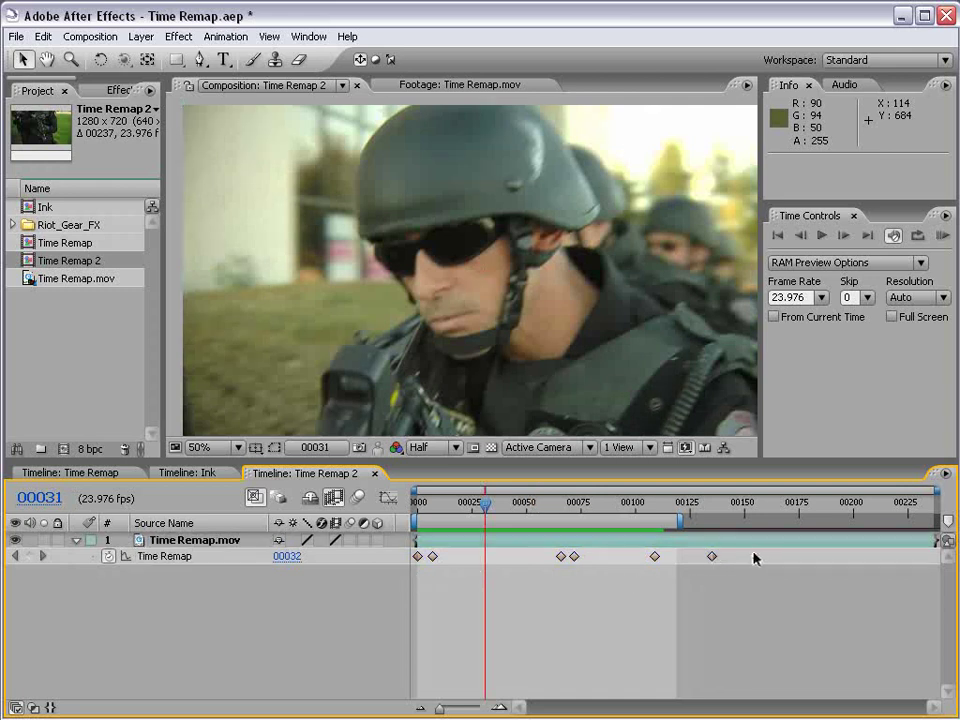
left_click_drag(754, 558, 413, 568)
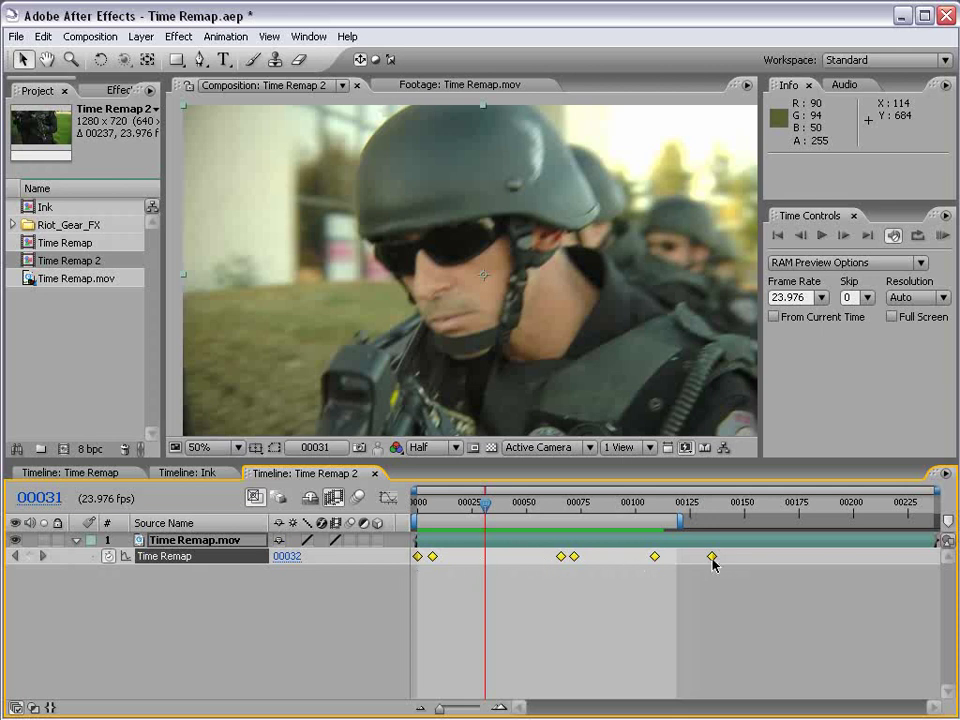
left_click_drag(714, 563, 784, 557)
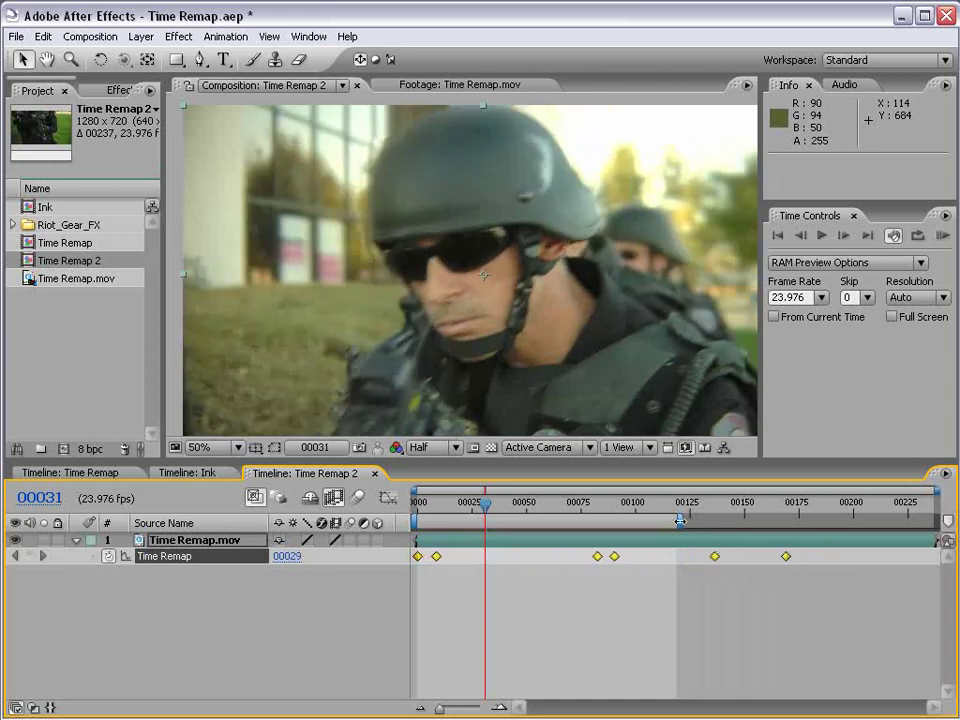
left_click_drag(680, 521, 772, 522)
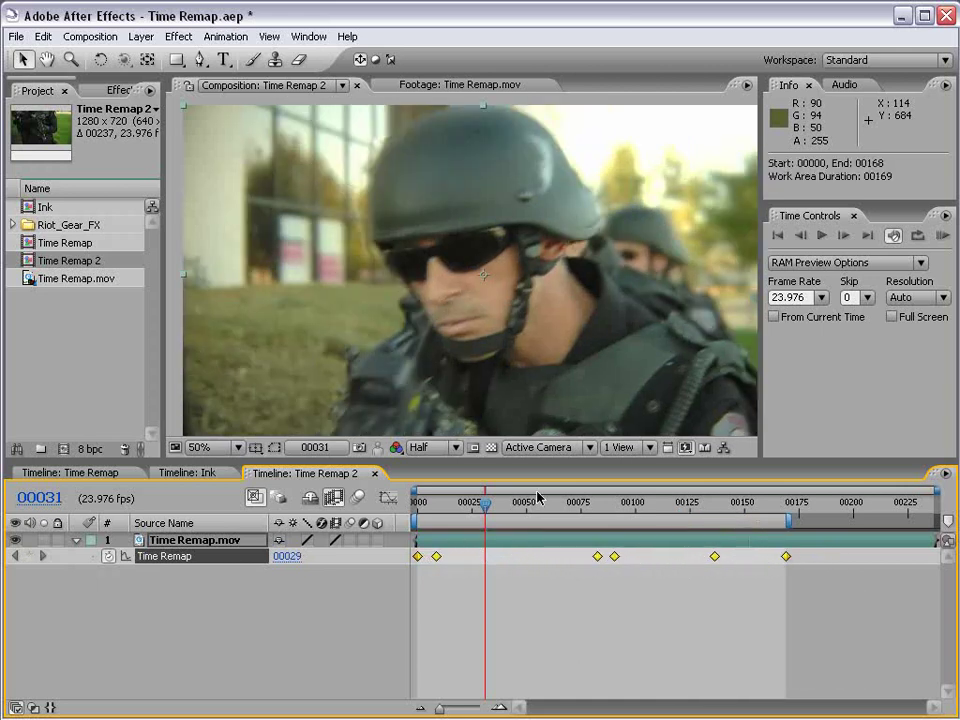
left_click_drag(506, 527, 657, 513)
left_click(598, 612)
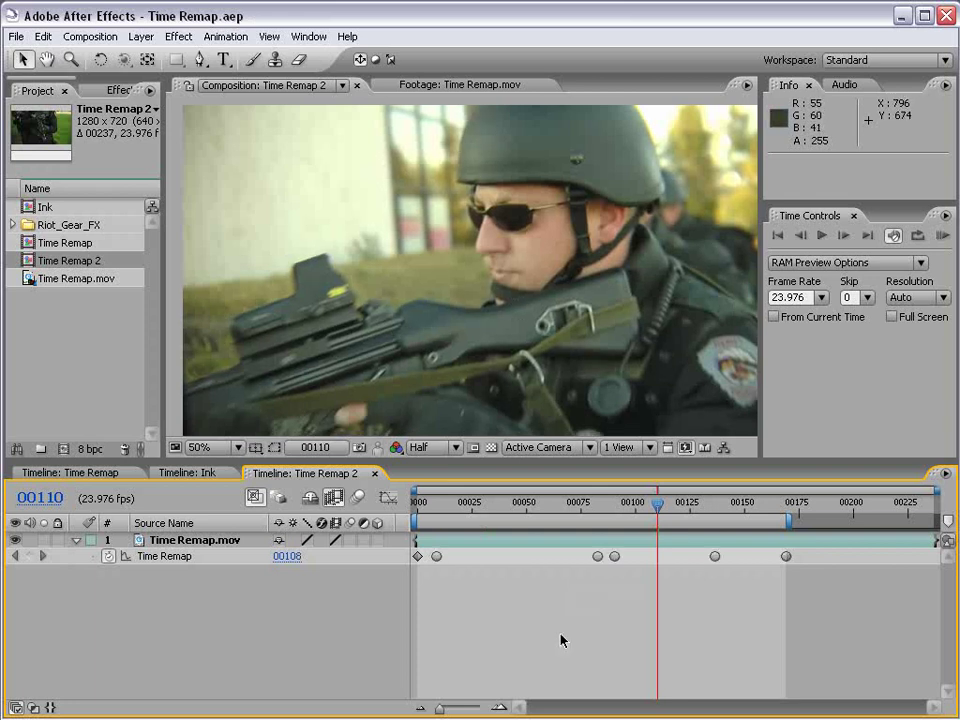
Step: Switch to the Ink comp, preview the Drop_01.mov ink footage, and select its layer
left_click(190, 473)
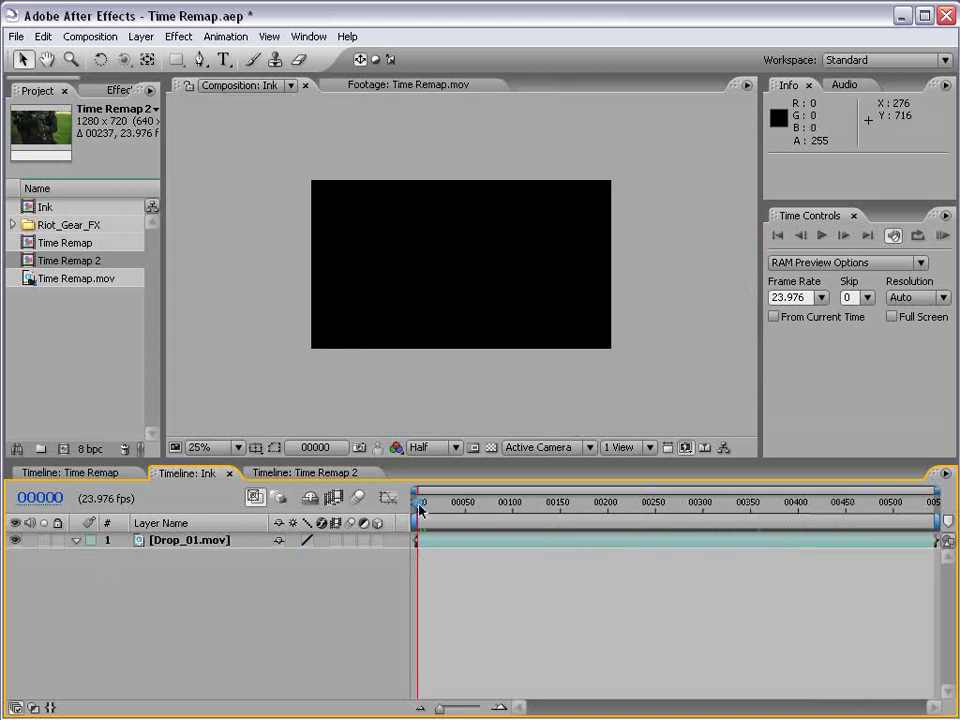
mouse_move(420, 510)
left_mouse_down()
mouse_move(886, 505)
mouse_move(508, 505)
left_mouse_up()
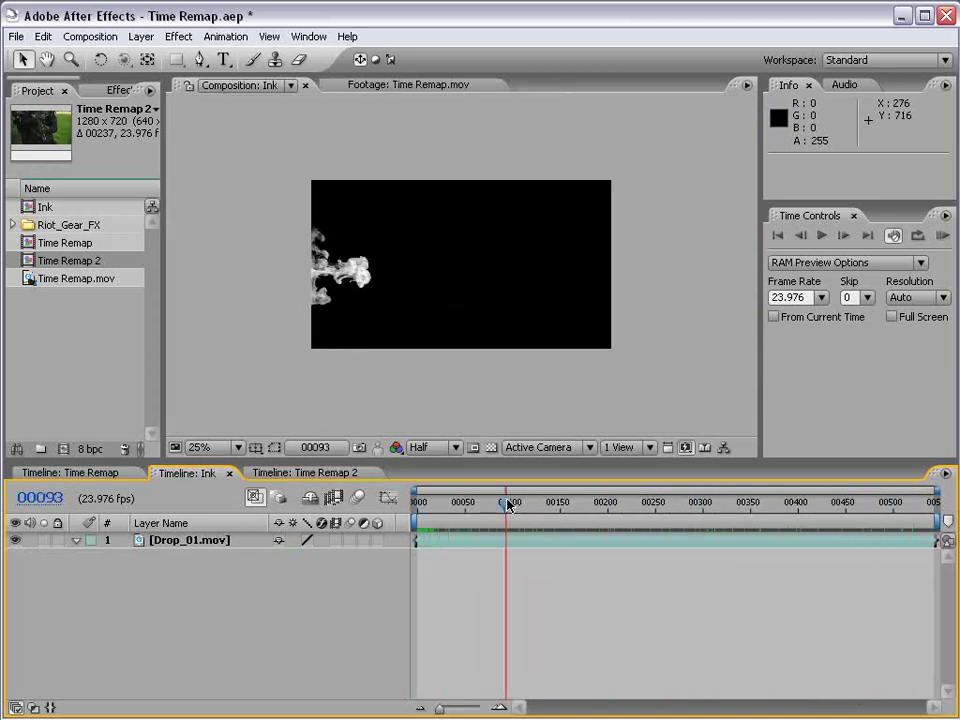
key("space")
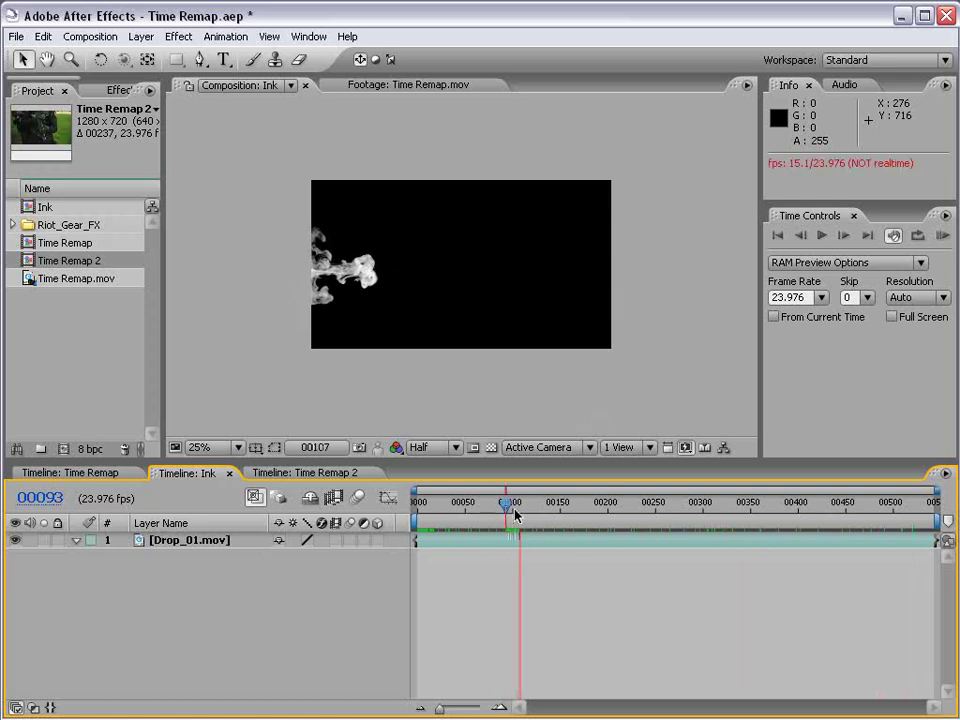
key("space")
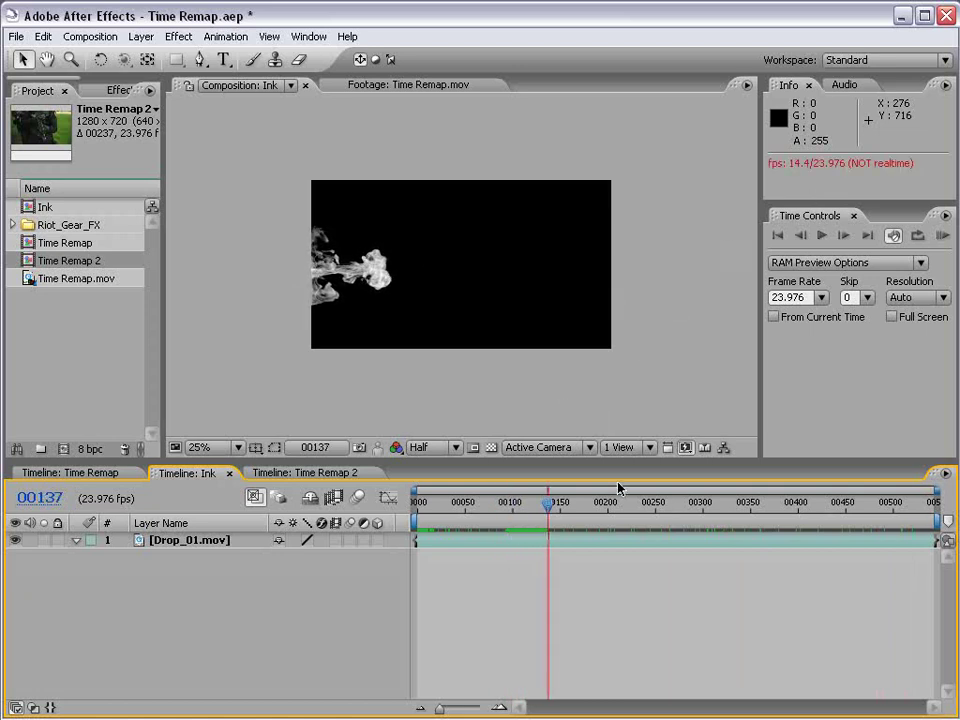
mouse_move(547, 505)
left_mouse_down()
mouse_move(516, 508)
mouse_move(724, 508)
mouse_move(512, 506)
mouse_move(426, 516)
left_mouse_up()
left_click(604, 547)
Step: Enable Time Remapping on Drop_01.mov and add a Time Remap keyframe at frame 00349
right_click(429, 542)
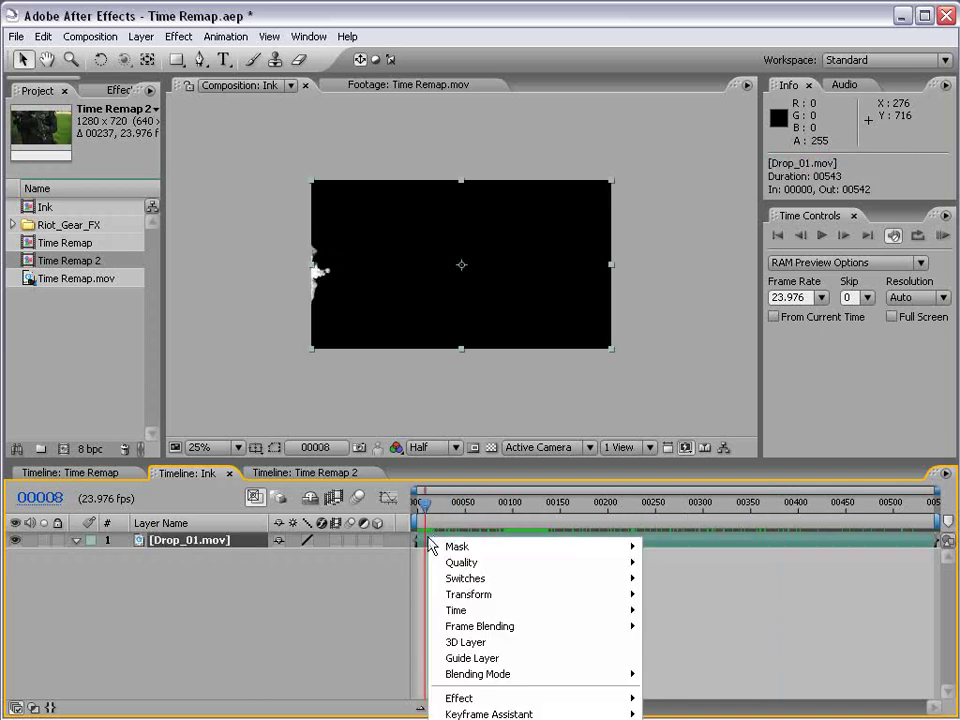
mouse_move(458, 610)
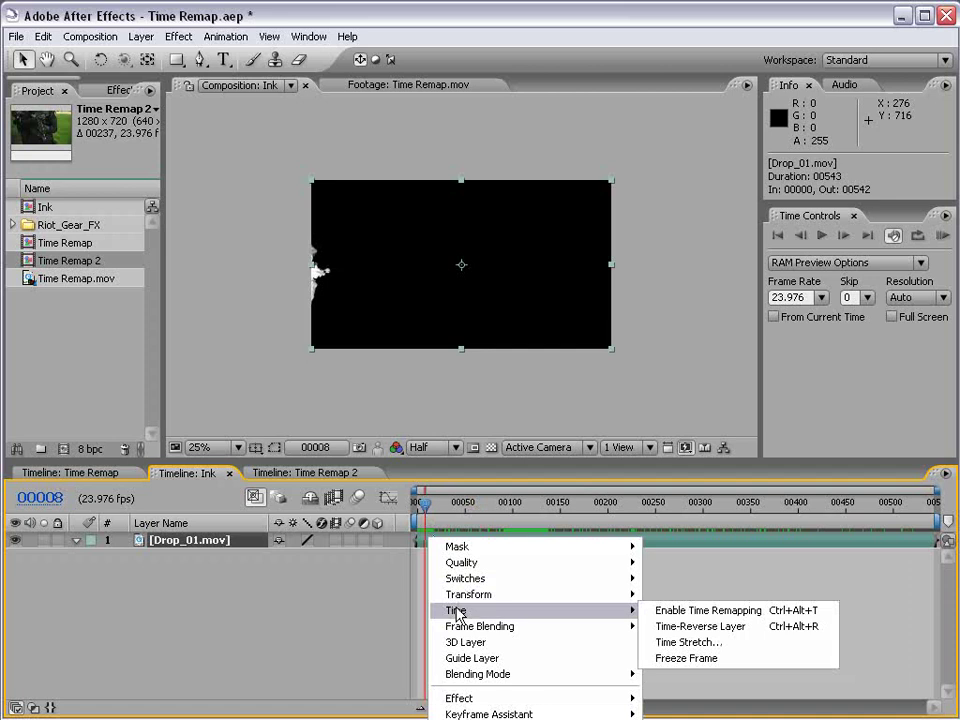
left_click(686, 612)
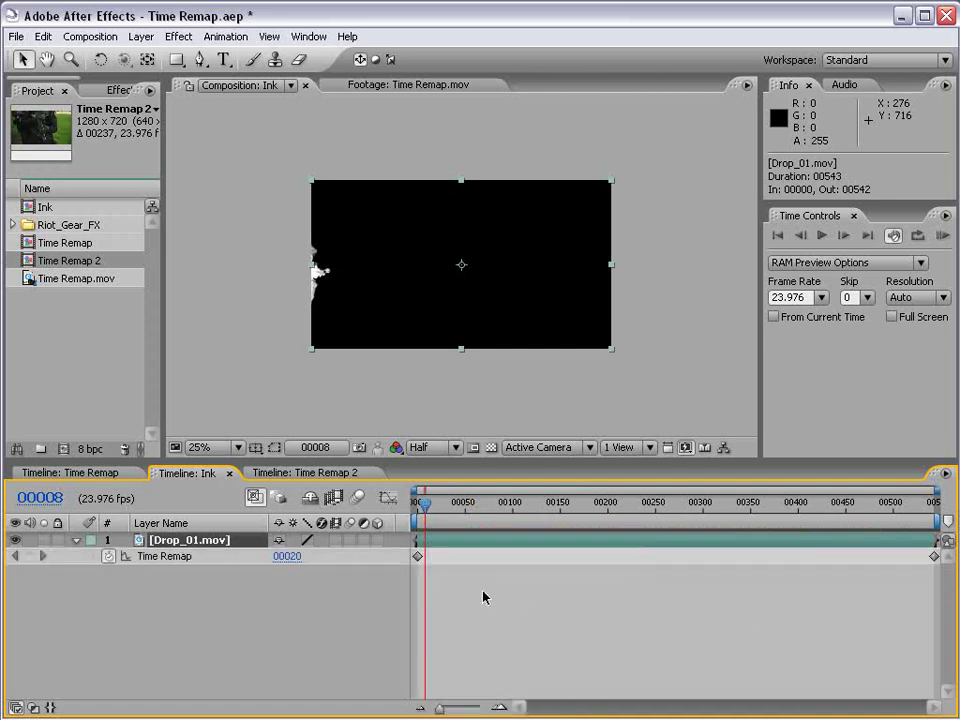
mouse_move(421, 504)
left_mouse_down()
mouse_move(826, 513)
mouse_move(452, 514)
mouse_move(889, 513)
mouse_move(740, 513)
mouse_move(749, 519)
left_mouse_up()
left_click(29, 556)
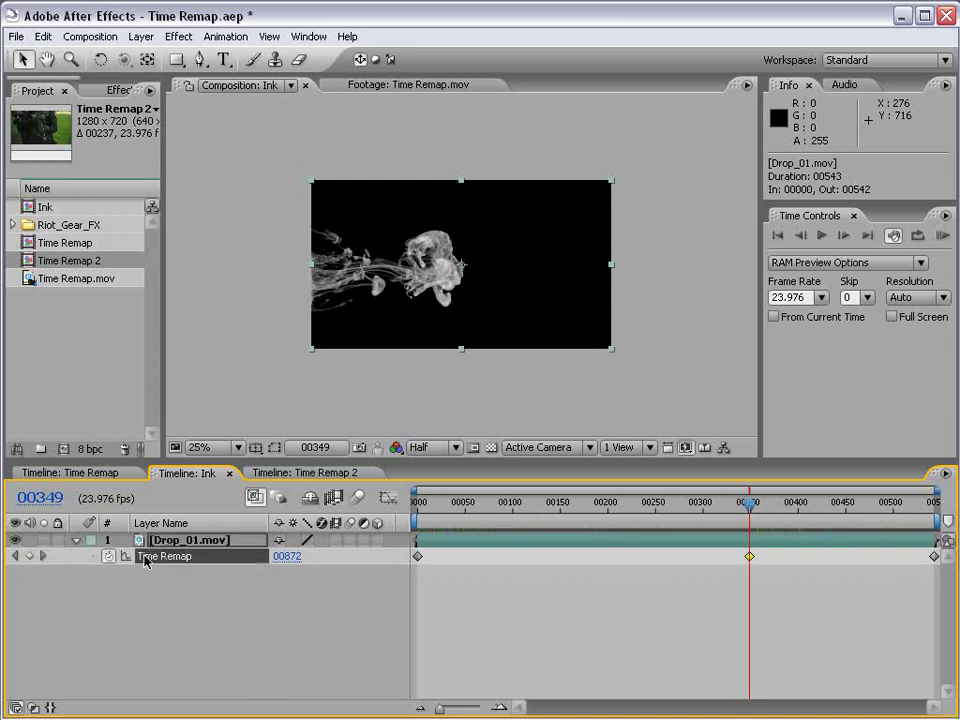
Step: Select the two rightmost Time Remap keyframes and move them earlier in time
left_click(670, 588)
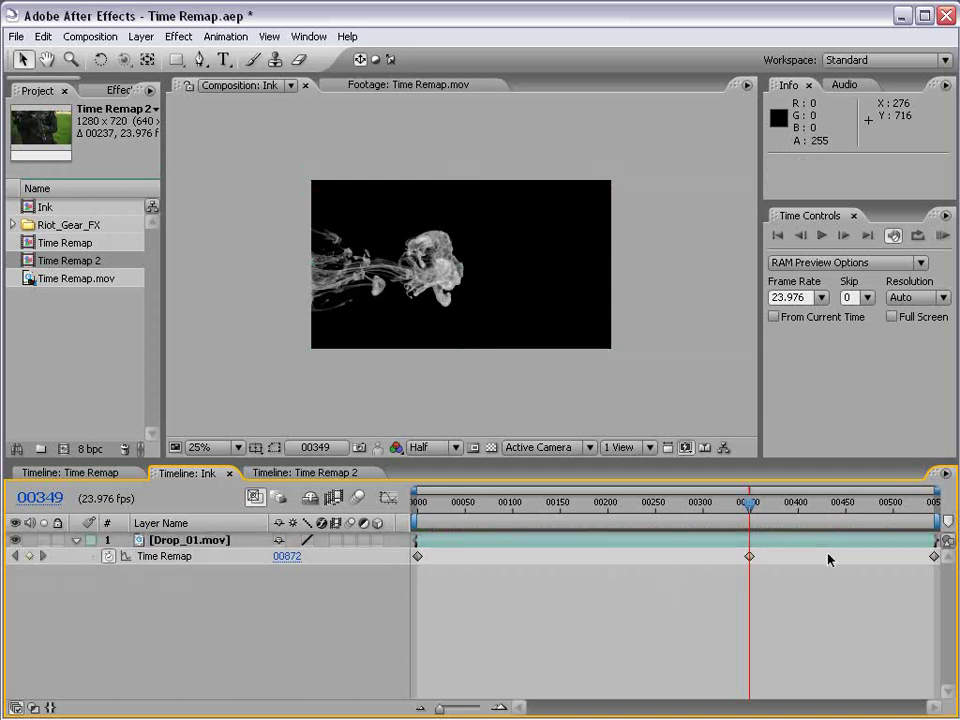
left_click_drag(722, 553, 940, 592)
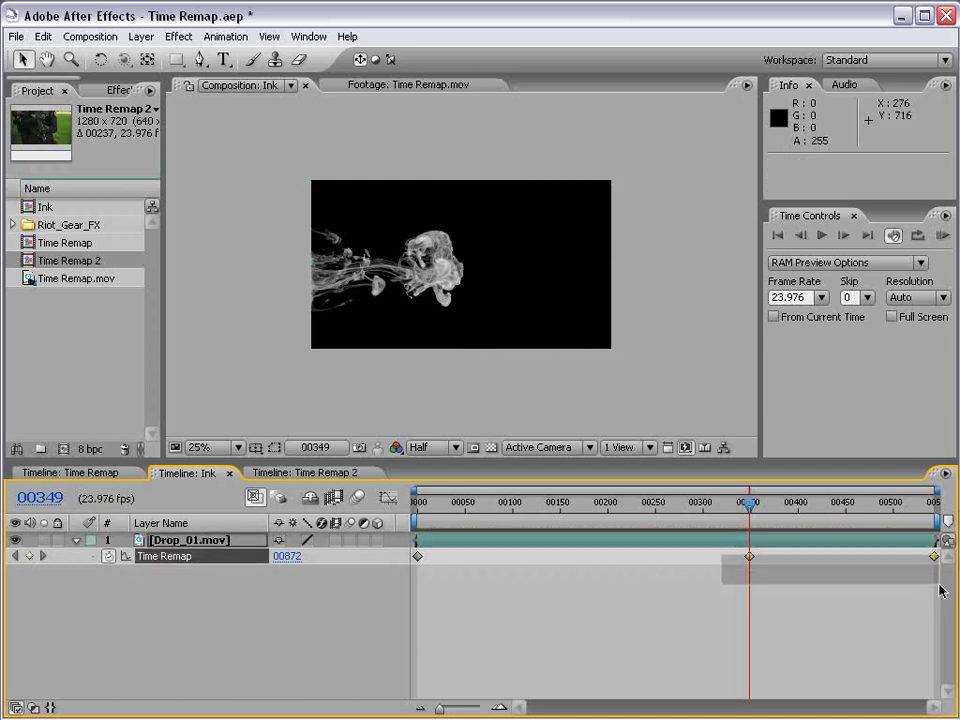
left_click_drag(940, 590, 629, 563)
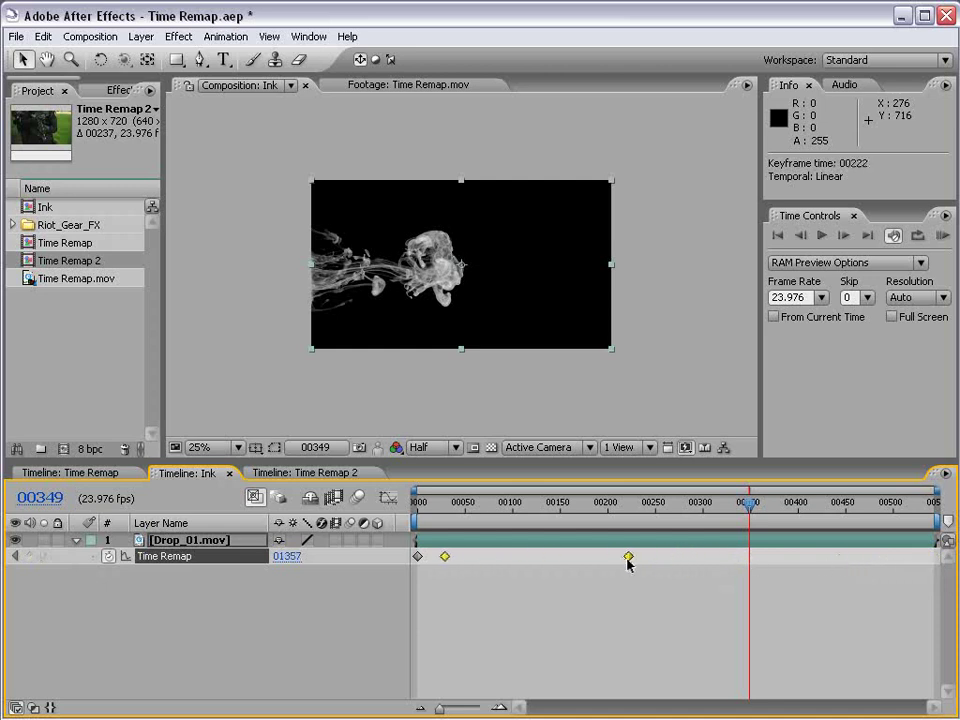
left_click(431, 526)
Step: Push the later keyframe out to about frame 372, then RAM preview the retimed ink
left_click_drag(416, 508, 494, 508)
left_click(446, 556)
left_click(565, 597)
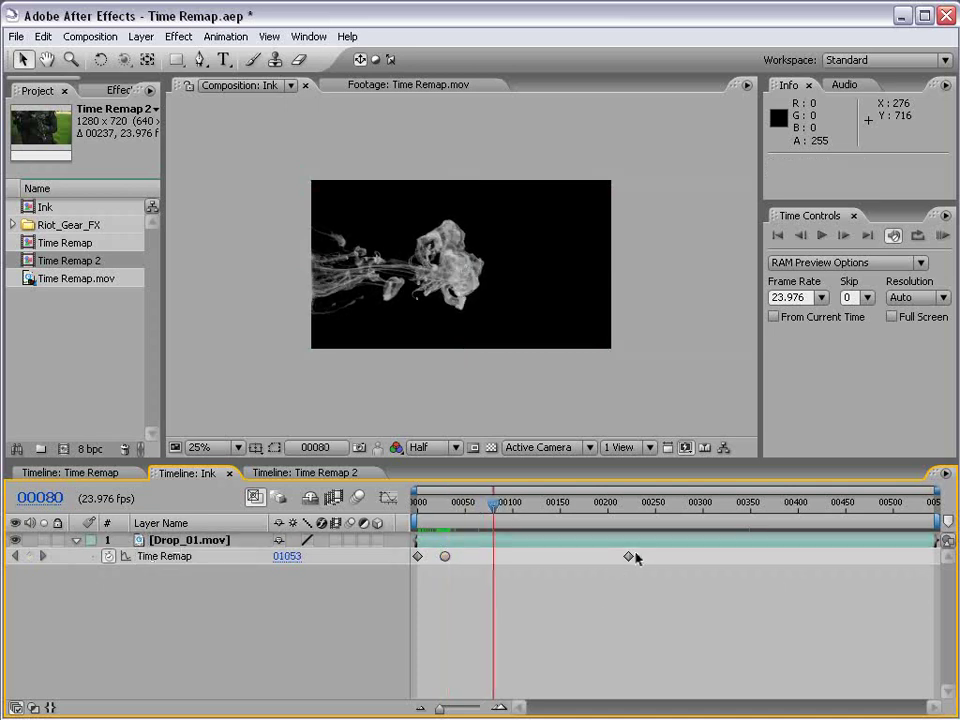
left_click_drag(629, 557, 771, 557)
mouse_move(494, 503)
left_mouse_down()
mouse_move(457, 505)
mouse_move(771, 505)
mouse_move(489, 512)
left_mouse_up()
key("KP_0")
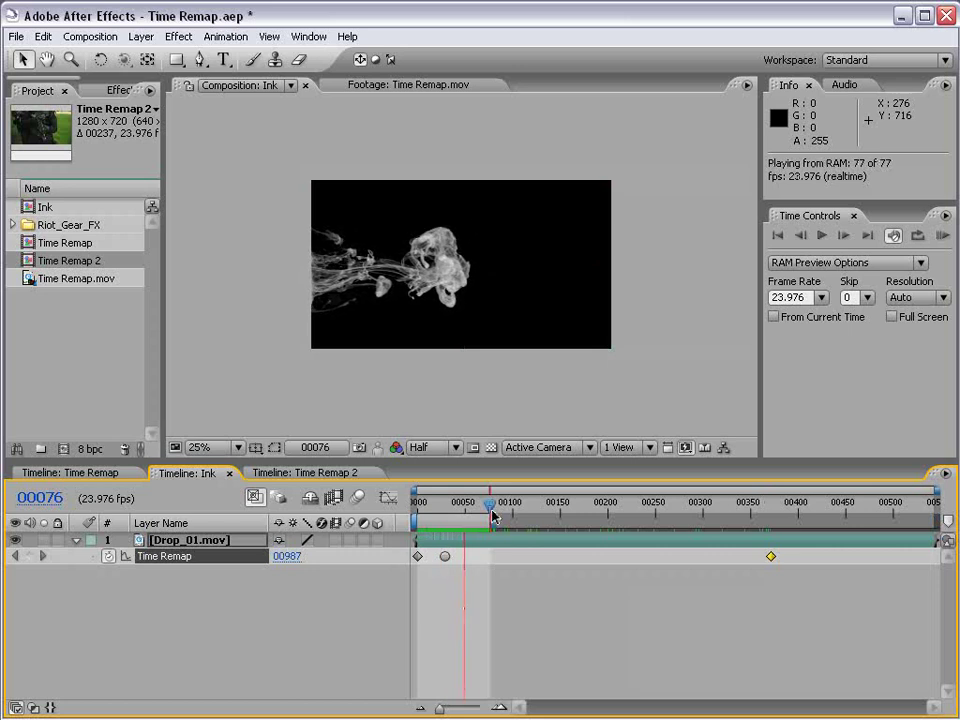
left_click(323, 603)
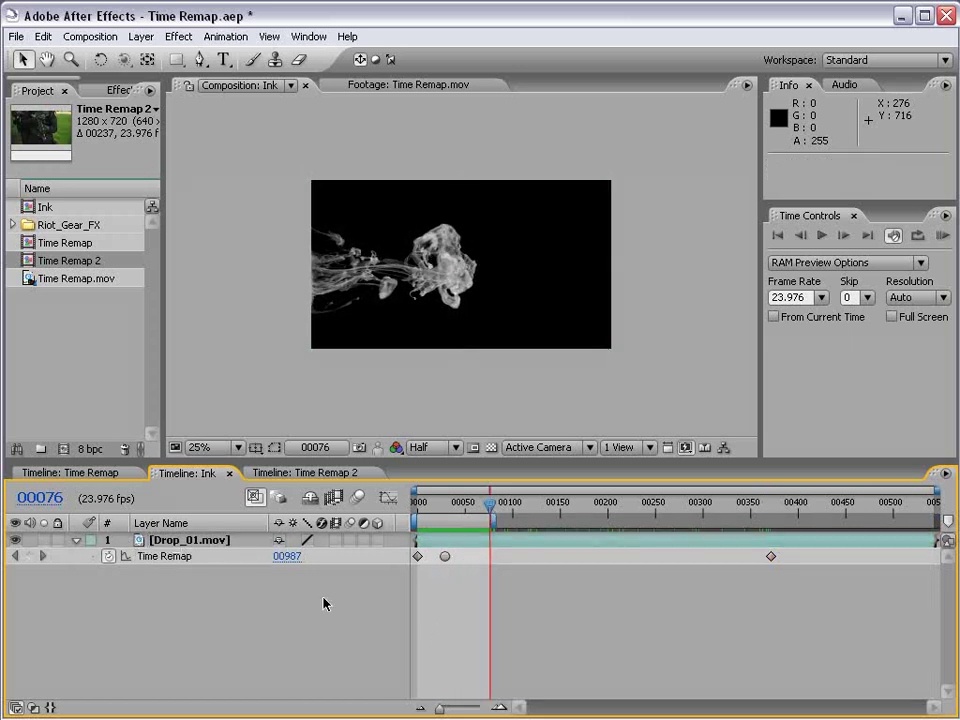
Step: In the Graph Editor, reshape the Time Remap curve leading into the frame-25 keyframe
left_click(150, 558)
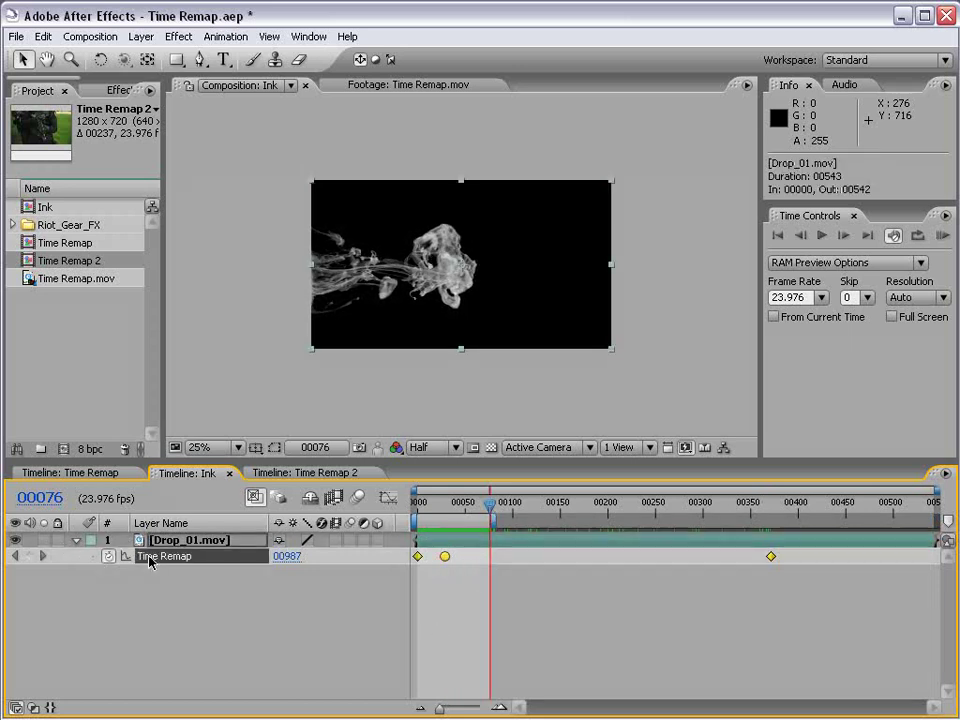
left_click(387, 497)
left_click(442, 505)
scroll(452, 615, "up", 4)
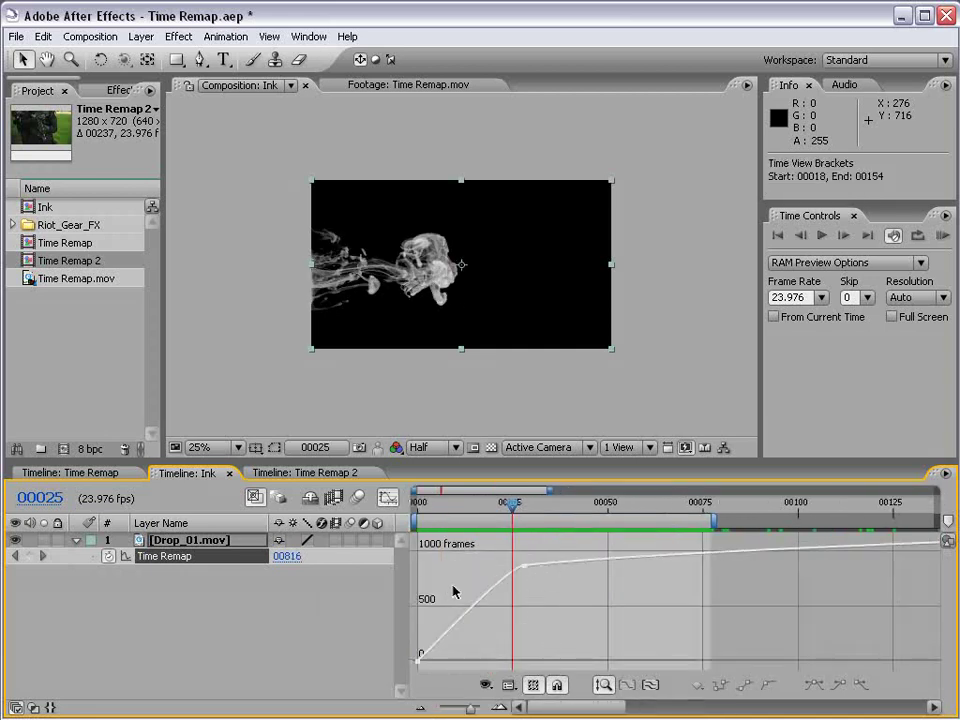
left_click(524, 567)
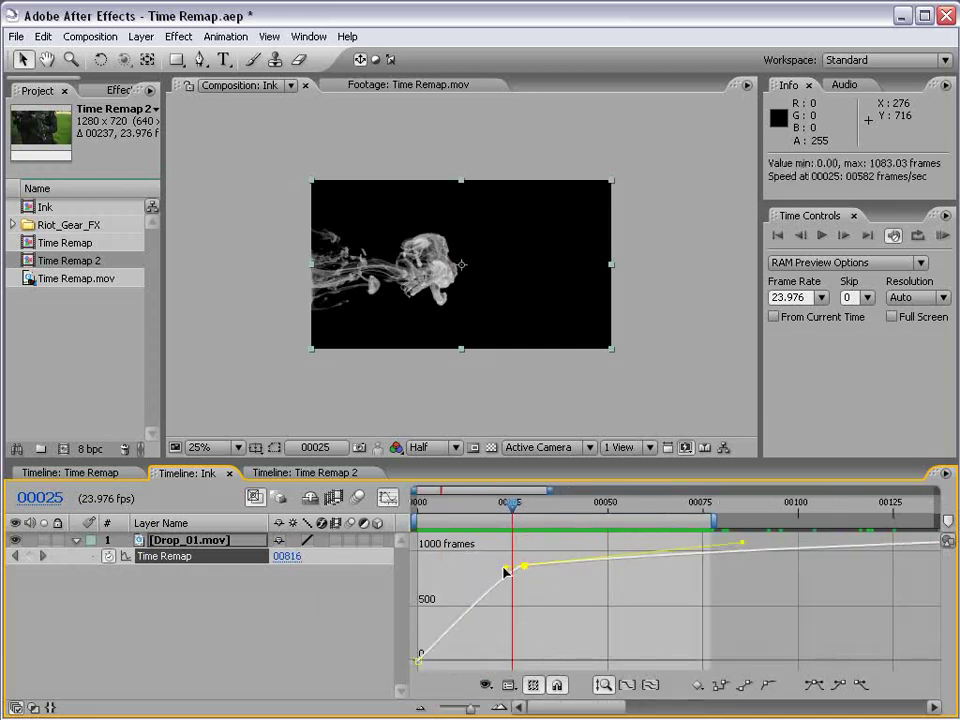
left_click_drag(505, 571, 477, 594)
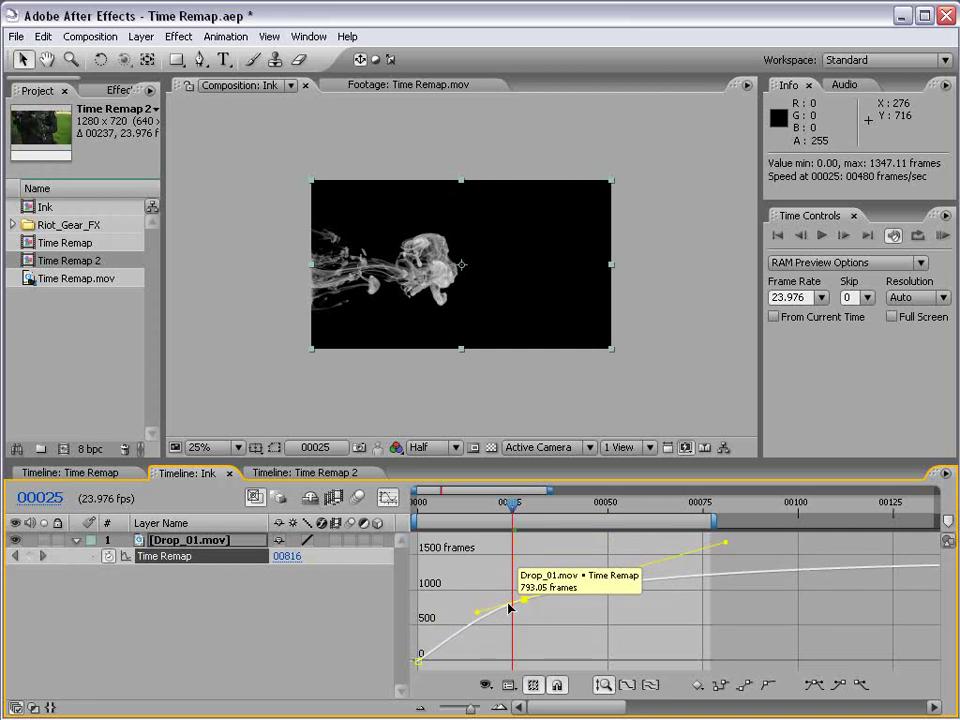
Step: Adjust the frame-25 keyframe's outgoing handle, RAM preview, and return to the keyframe view
key("space")
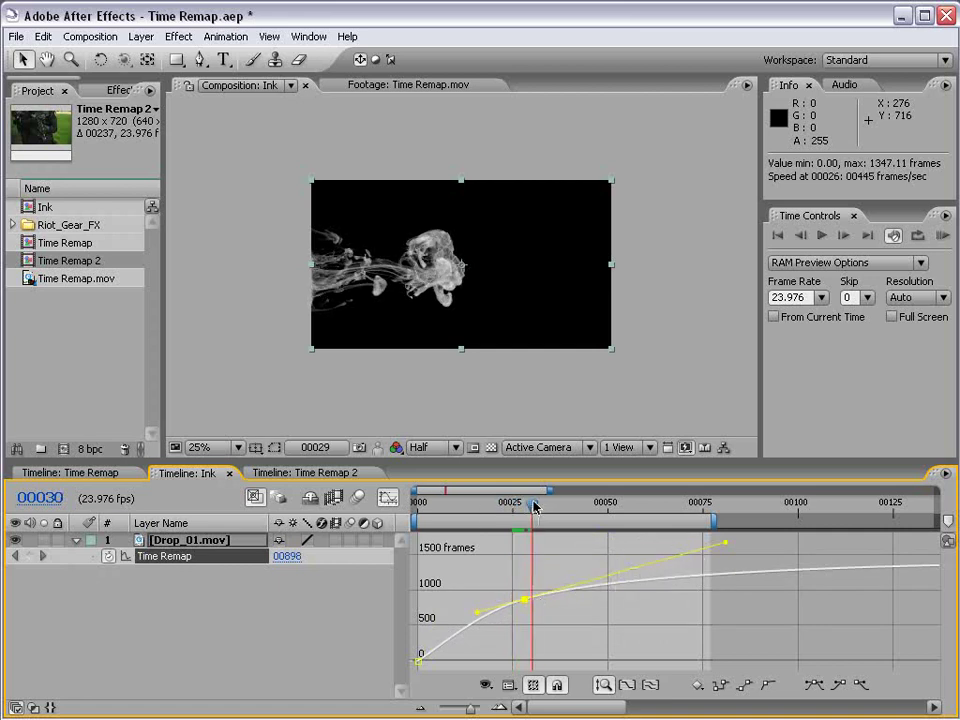
left_click_drag(727, 548, 664, 545)
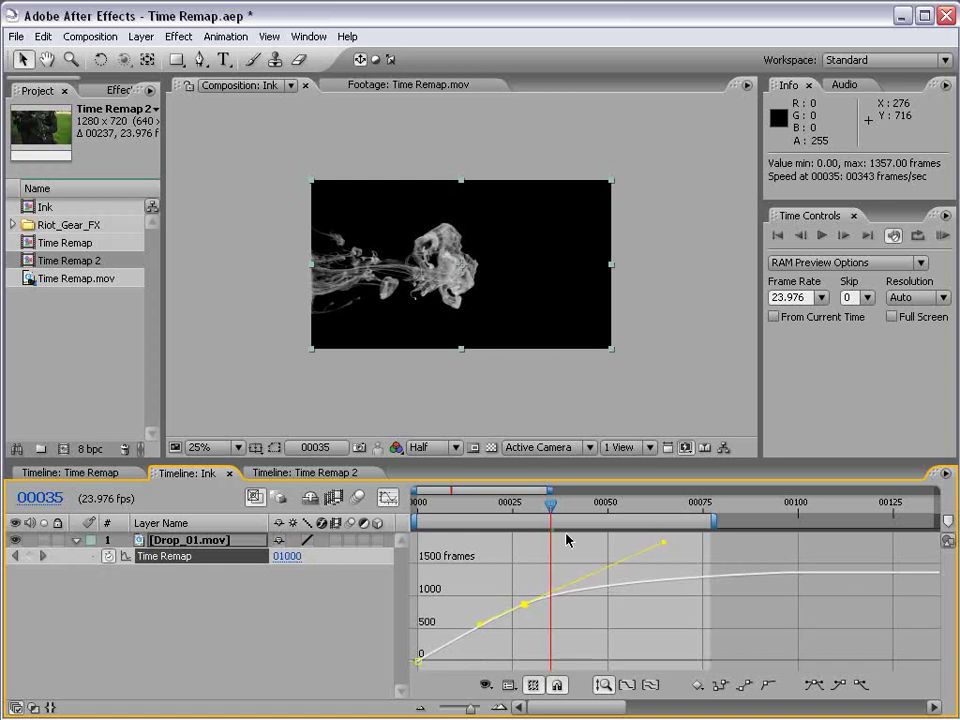
key("KP_0")
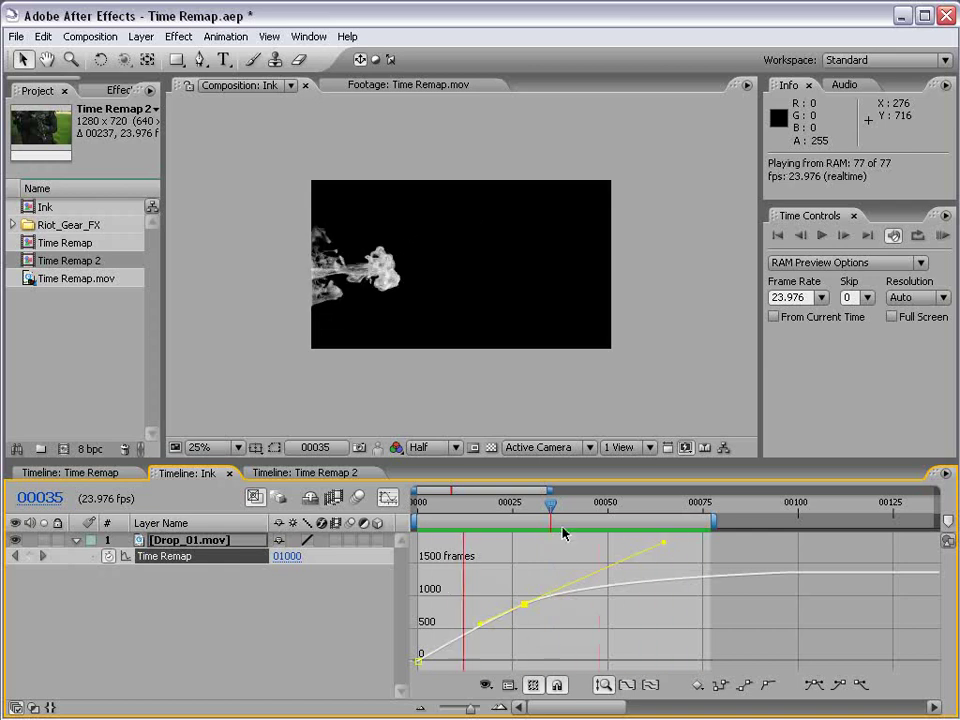
left_click(392, 505)
left_click(390, 502)
left_click(521, 614)
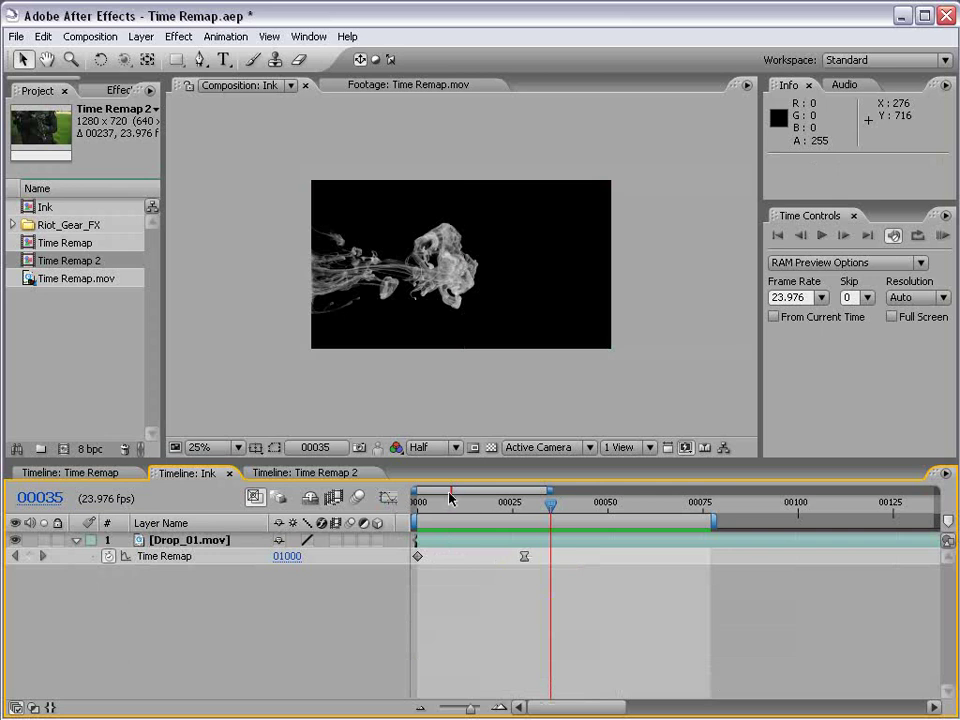
Step: Delete the far Time Remap keyframe near frame 365
left_click_drag(449, 498, 524, 520)
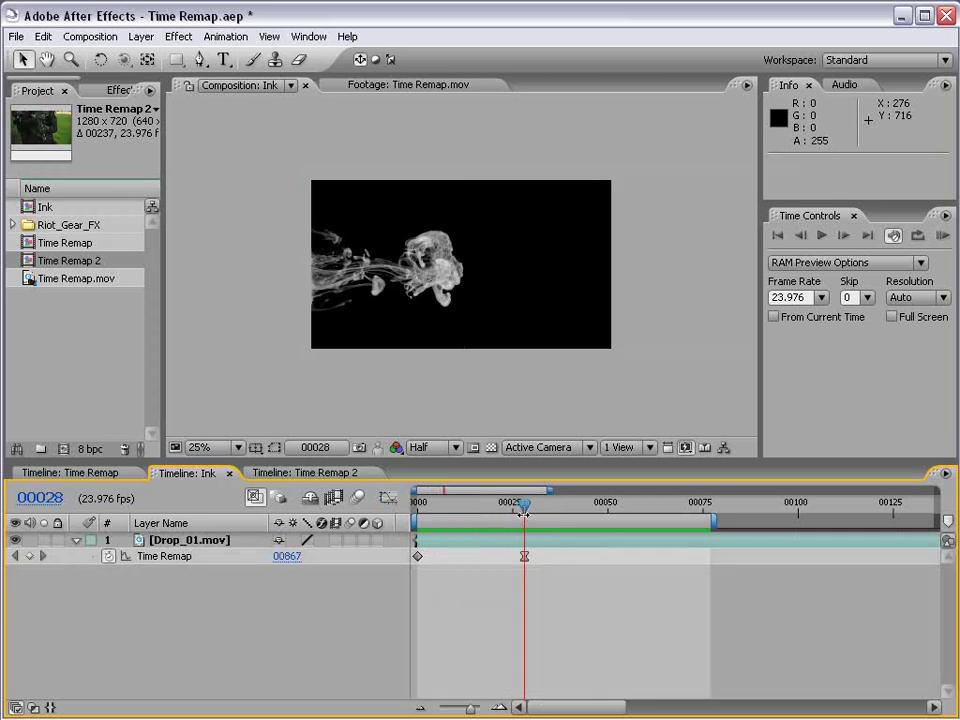
key("minus")
key("minus")
key("minus")
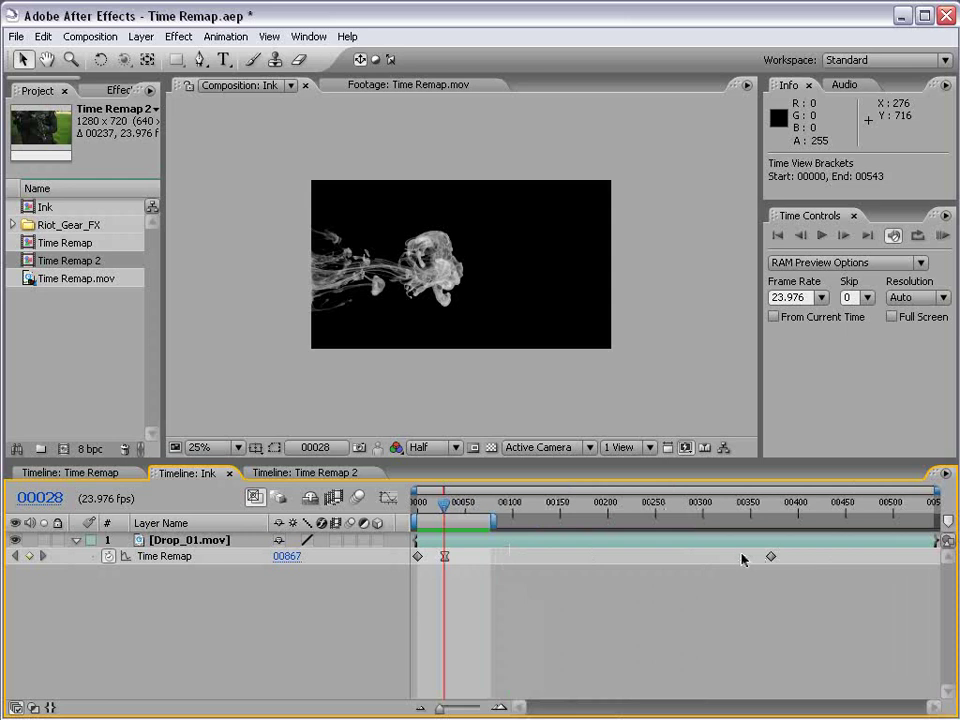
left_click(770, 556)
key("Delete")
key("equal")
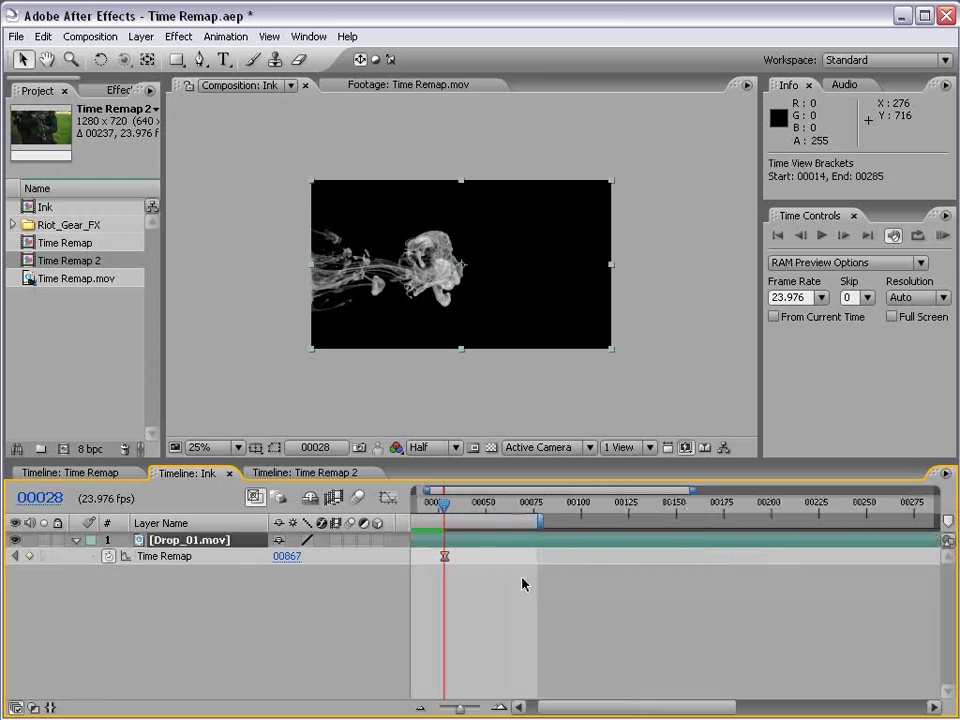
key("equal")
key("equal")
Step: Ease the Time Remap curve flat into the frame-28 keyframe and RAM preview the stop
mouse_move(631, 503)
left_mouse_down()
mouse_move(610, 507)
mouse_move(629, 508)
left_mouse_up()
left_click(389, 499)
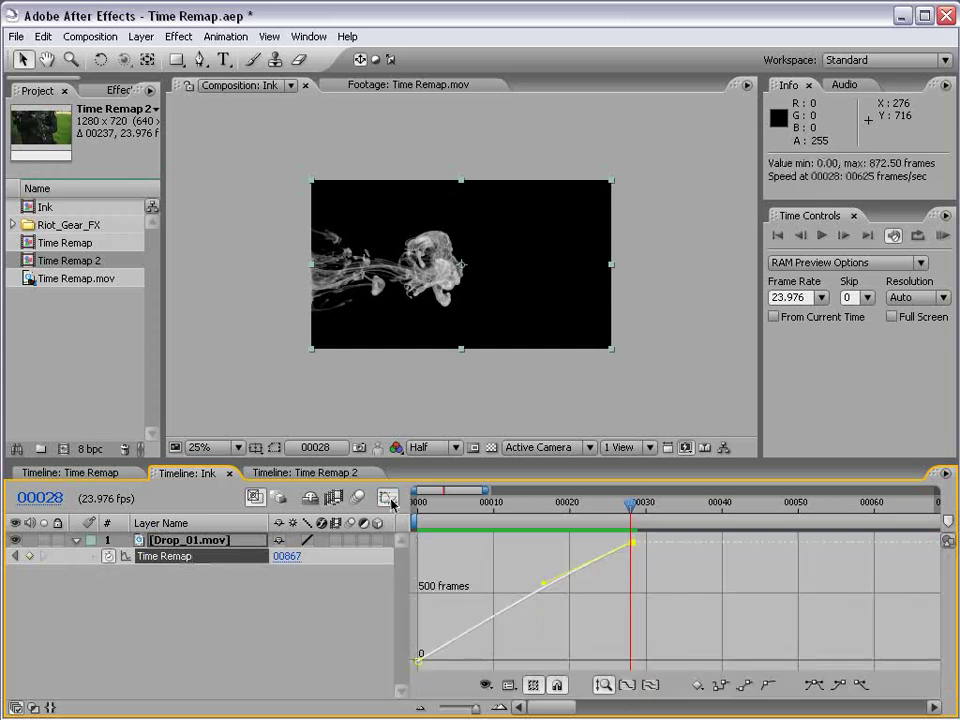
left_click(543, 588)
left_click_drag(543, 588, 490, 548)
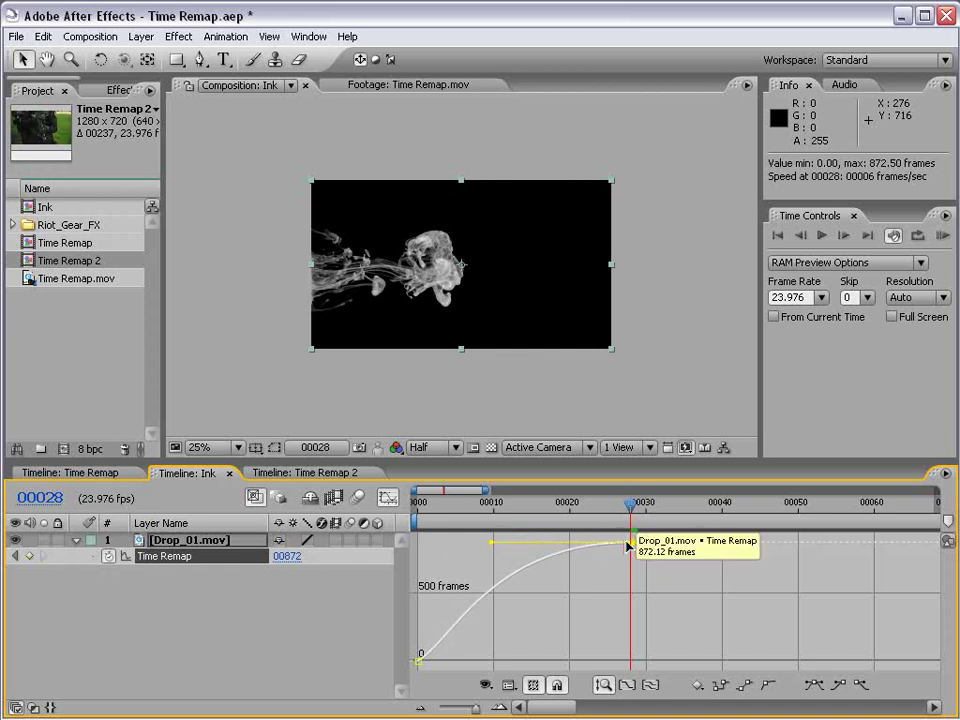
key("KP_0")
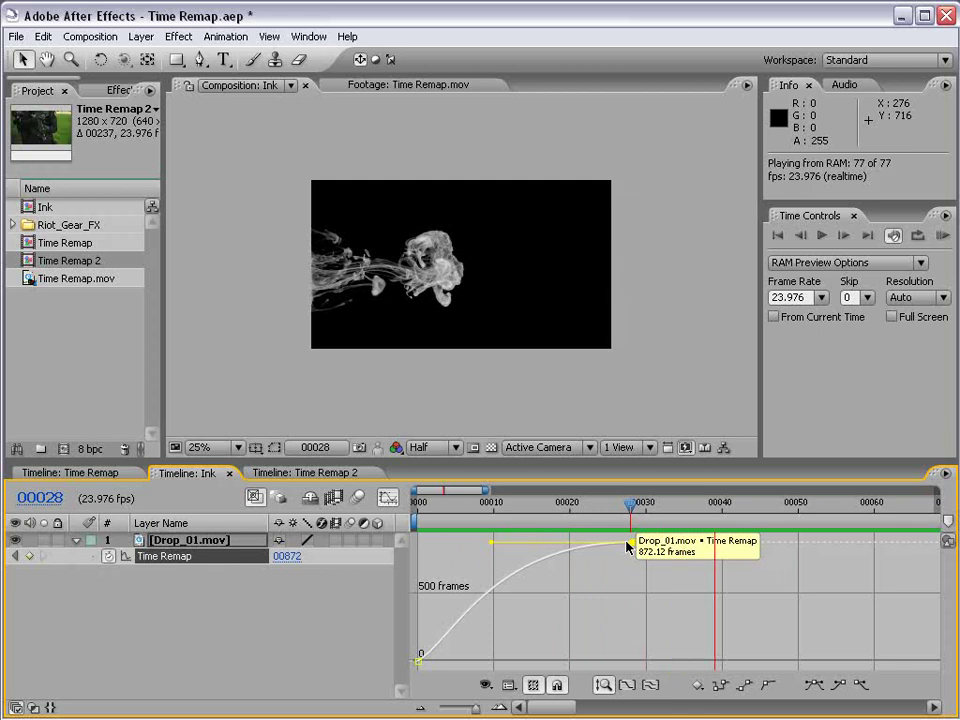
key("space")
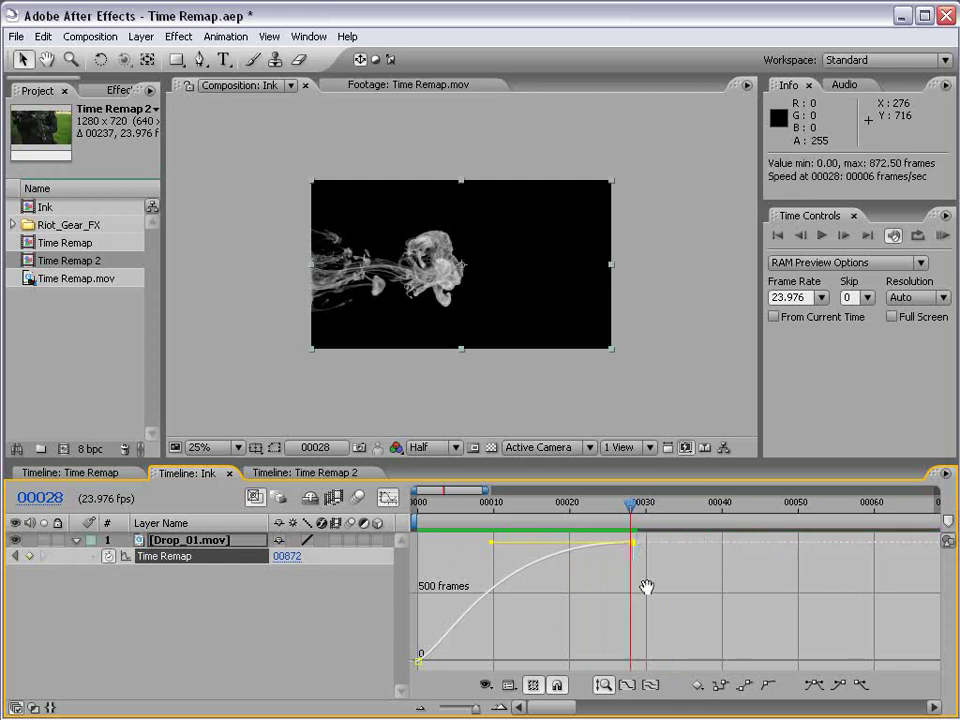
left_click(389, 497)
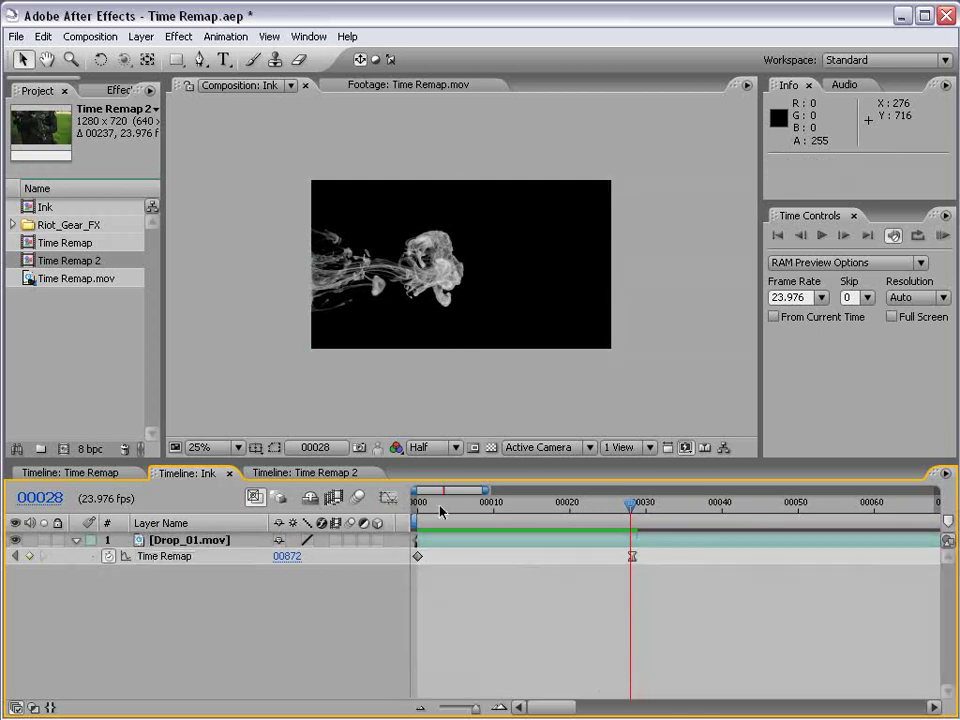
Step: Scrub and RAM preview the start of the Ink comp to review the freeze
left_click_drag(439, 506, 632, 508)
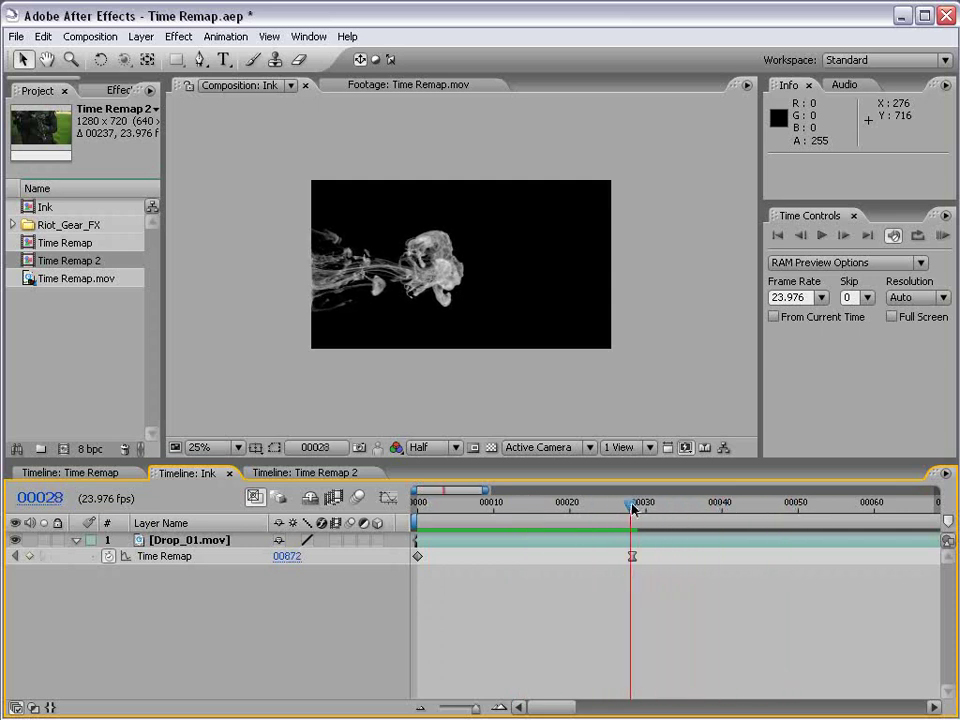
left_click(537, 542)
left_click(459, 554)
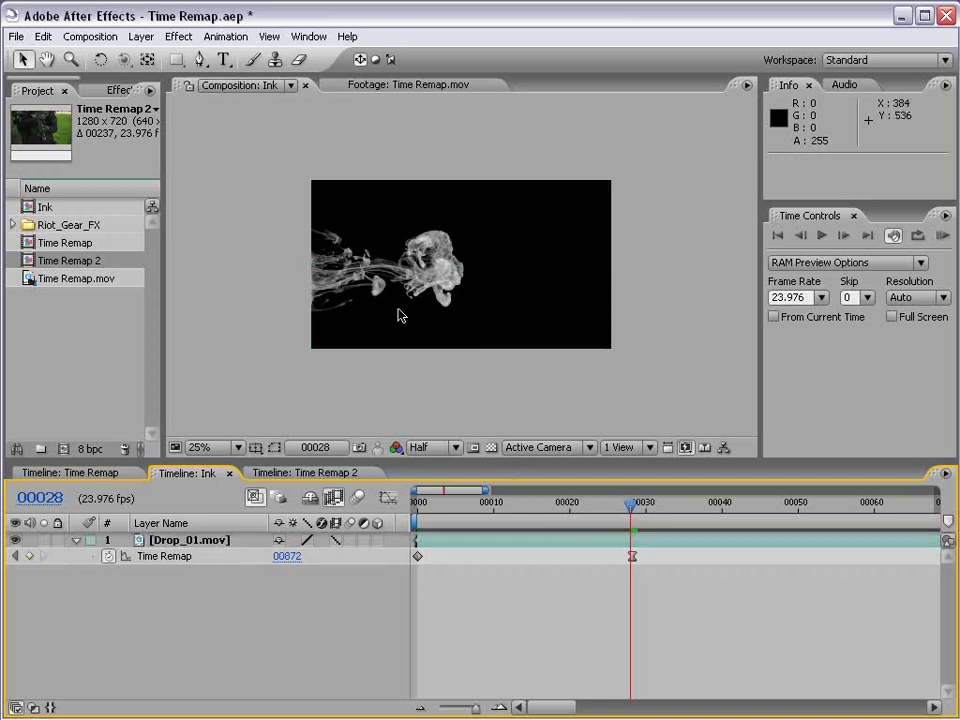
key("KP_0")
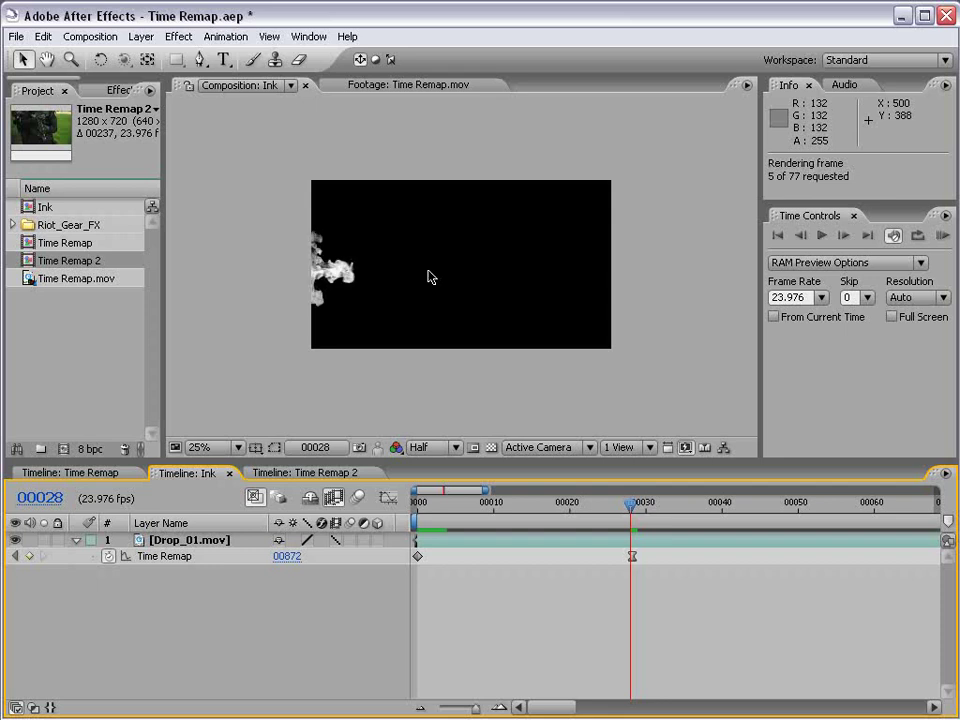
left_click(398, 516)
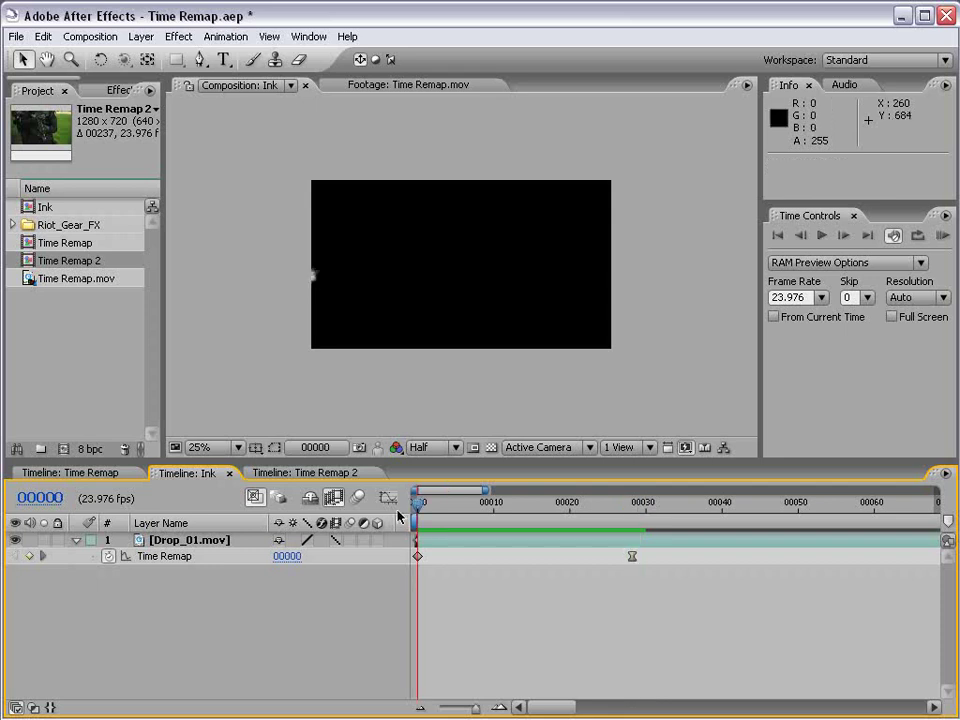
key("KP_0")
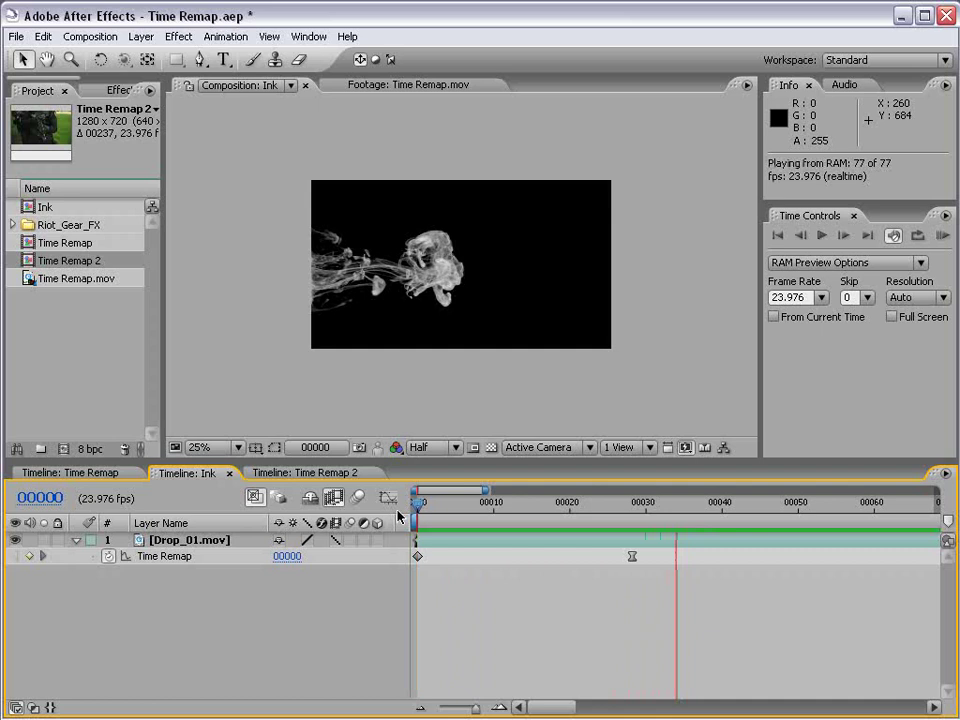
left_click(398, 516)
Step: Move the freeze keyframe from frame 28 to frame 35
left_click_drag(612, 506, 859, 508)
left_click(624, 540)
left_click(630, 508)
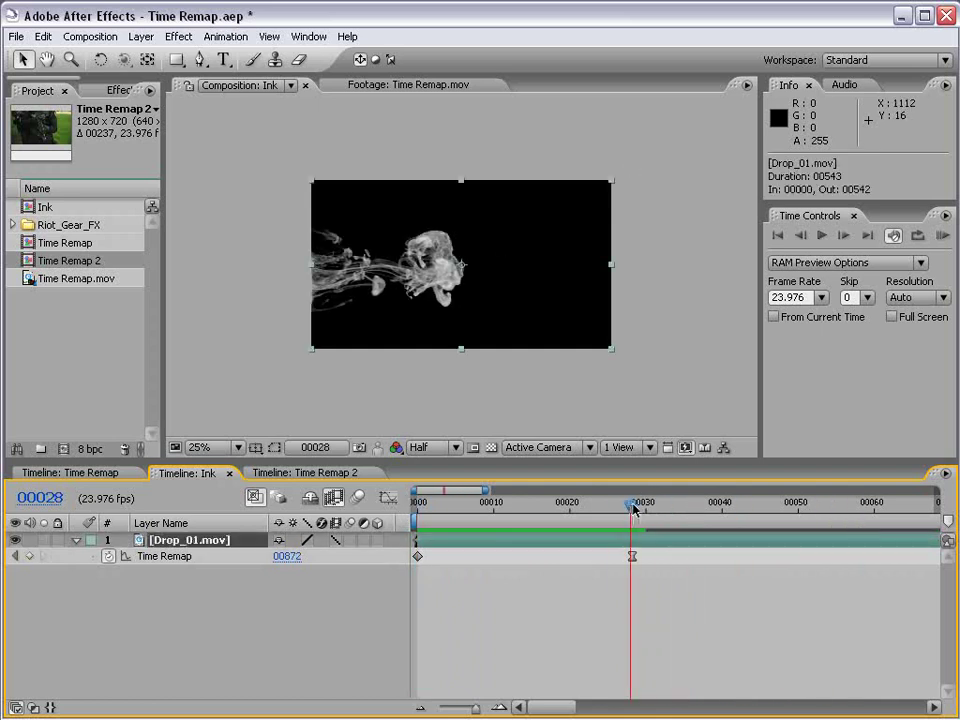
left_click(648, 581)
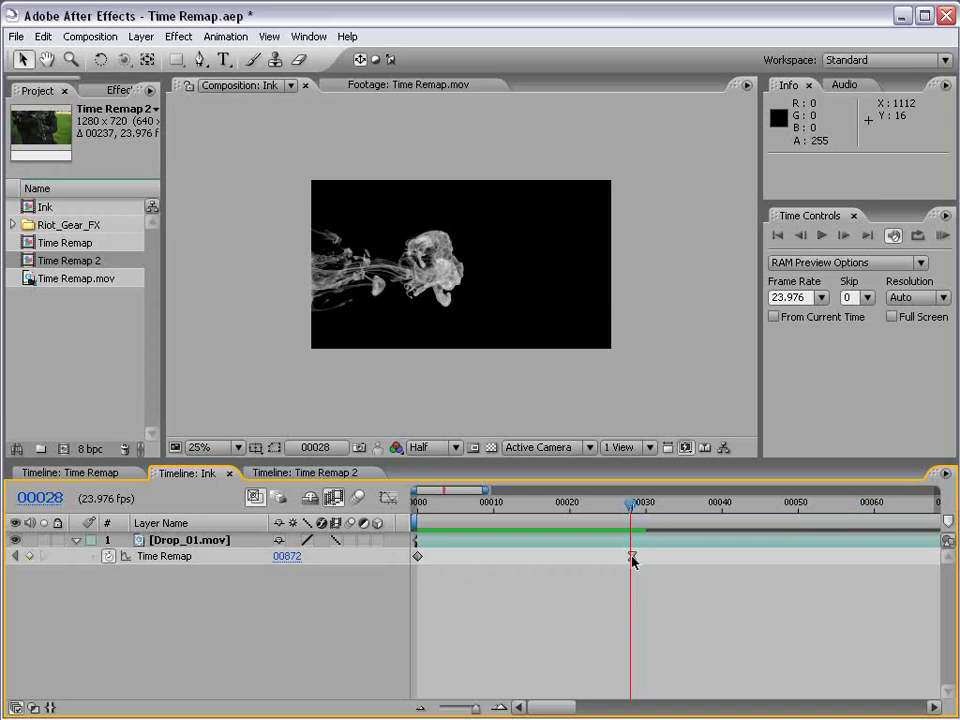
left_click_drag(632, 557, 684, 559)
left_click_drag(641, 510, 415, 520)
left_click(523, 602)
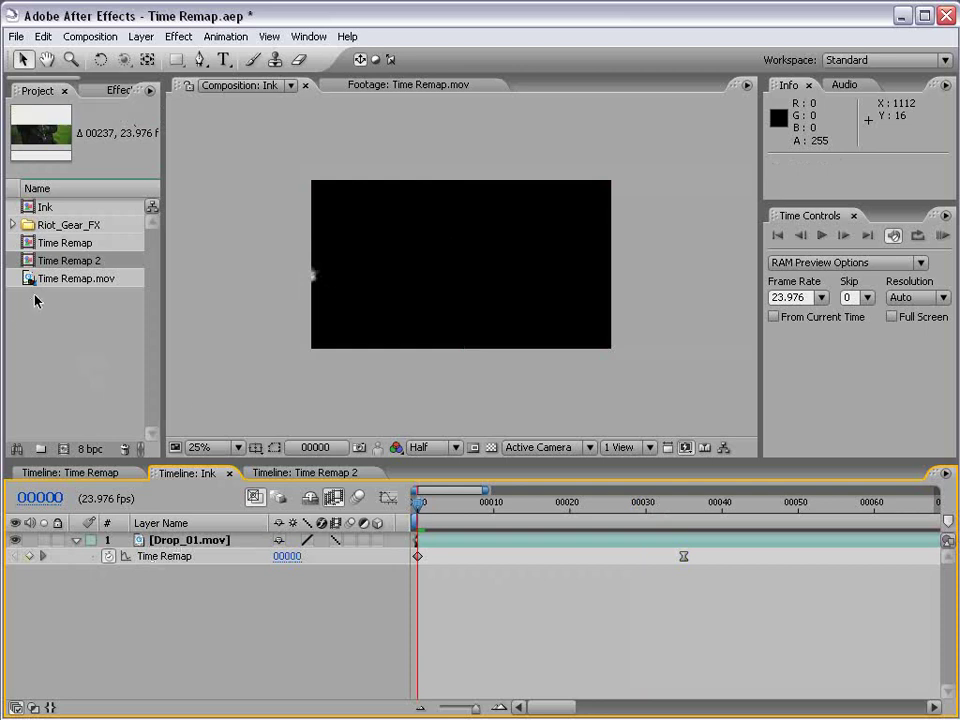
Step: Remove Time Remap from Drop_01.mov and show the full composition length
left_click(34, 298)
left_click(456, 545)
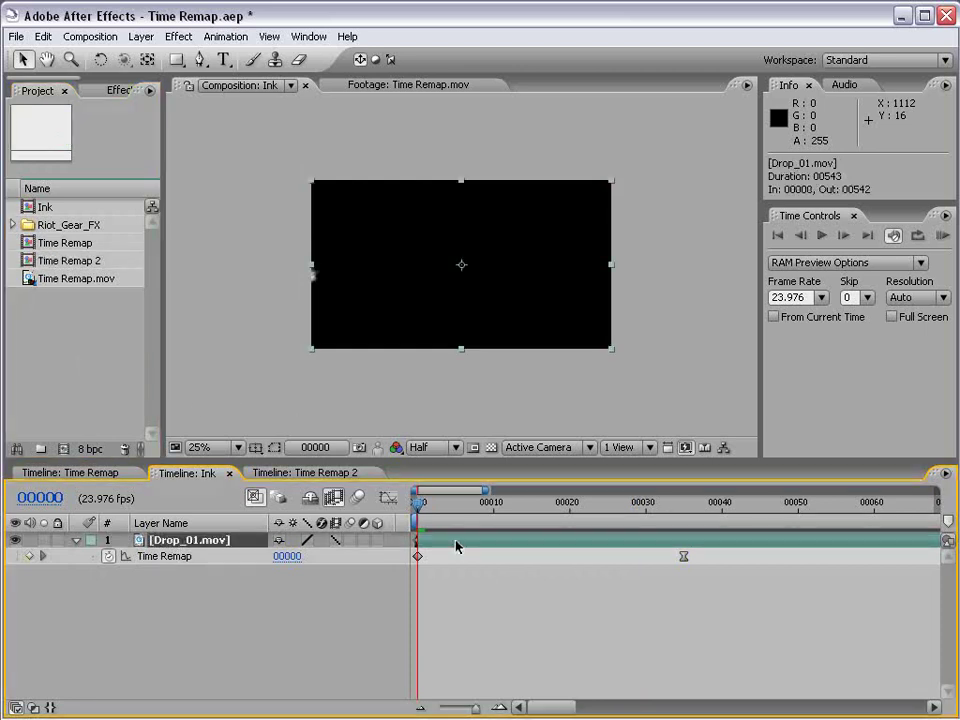
left_click(110, 557)
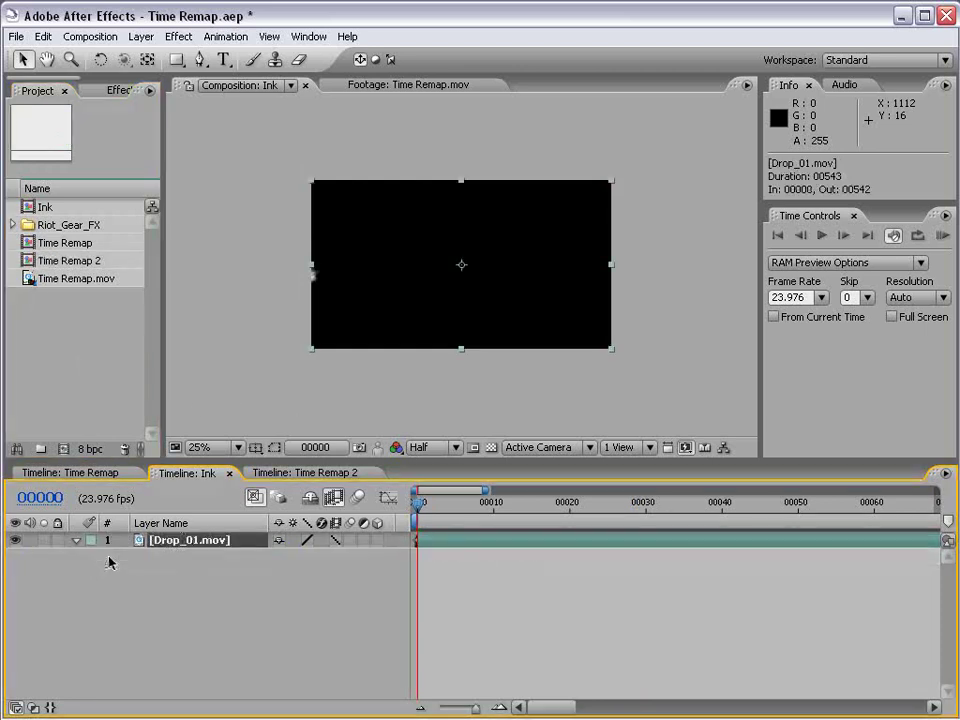
left_click(446, 582)
key("semicolon")
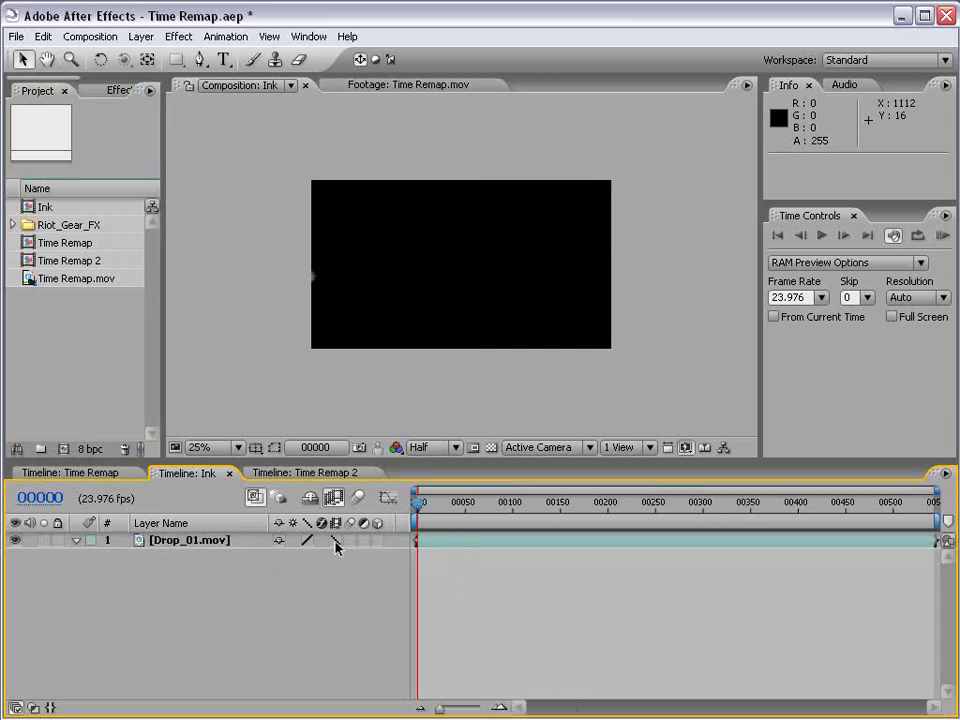
Step: Time-stretch Drop_01.mov to a 10% stretch factor and scrub to frame 00049
right_click(440, 546)
mouse_move(464, 622)
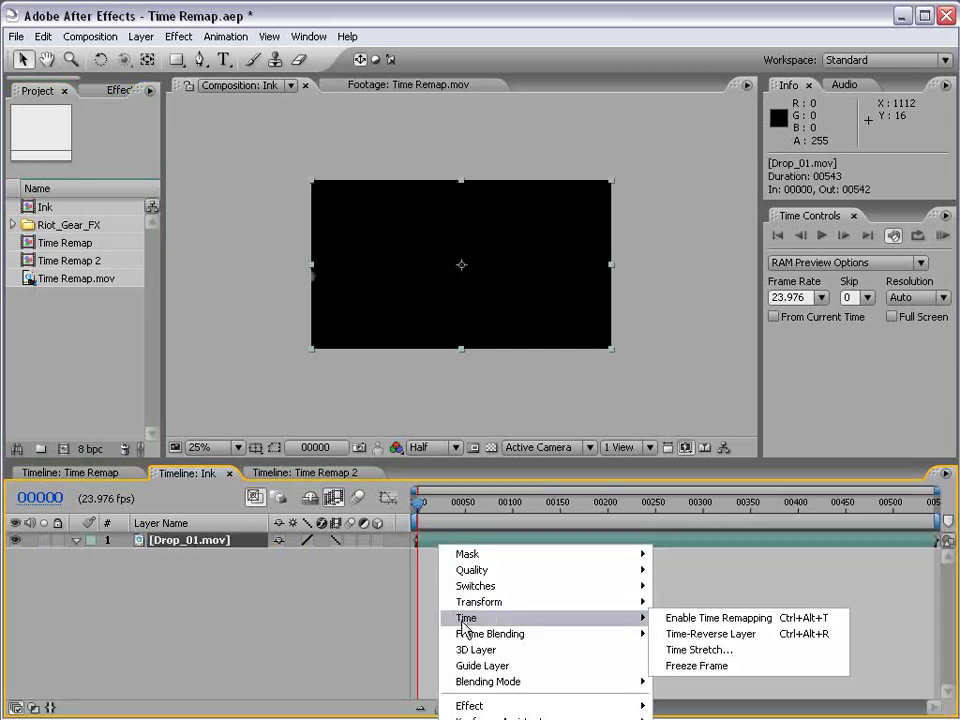
left_click(695, 650)
left_click_drag(474, 249, 539, 227)
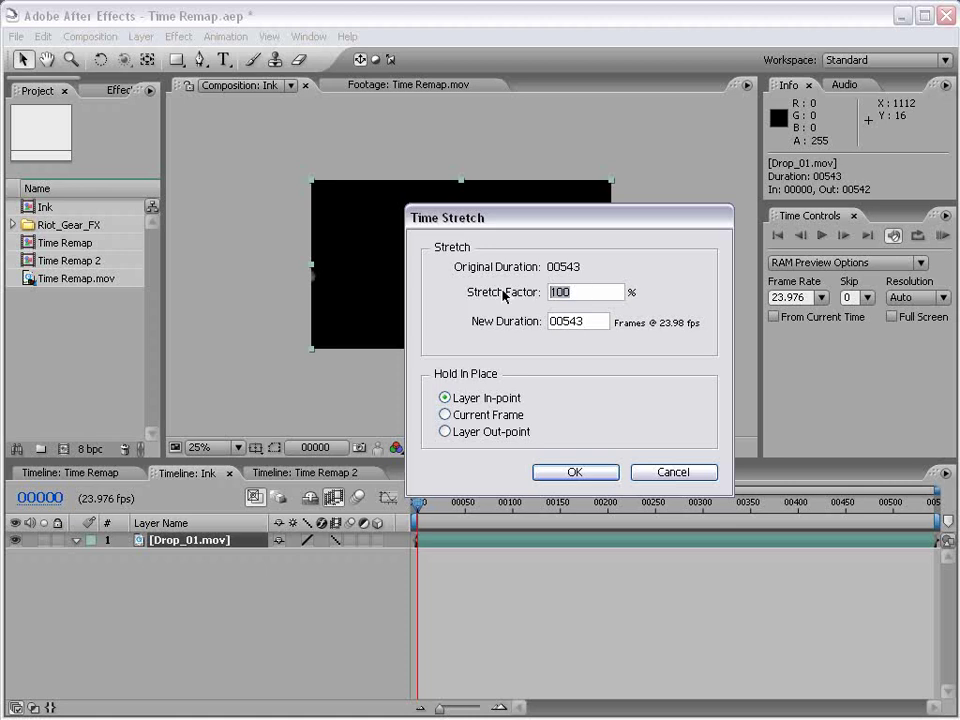
type("200")
key("Tab")
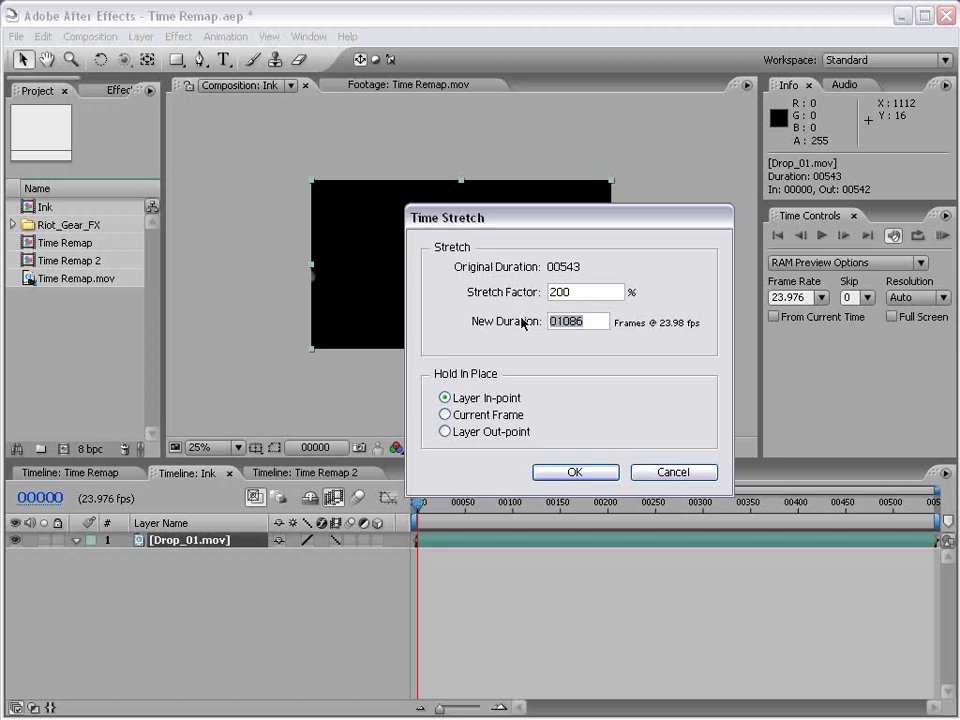
type("50")
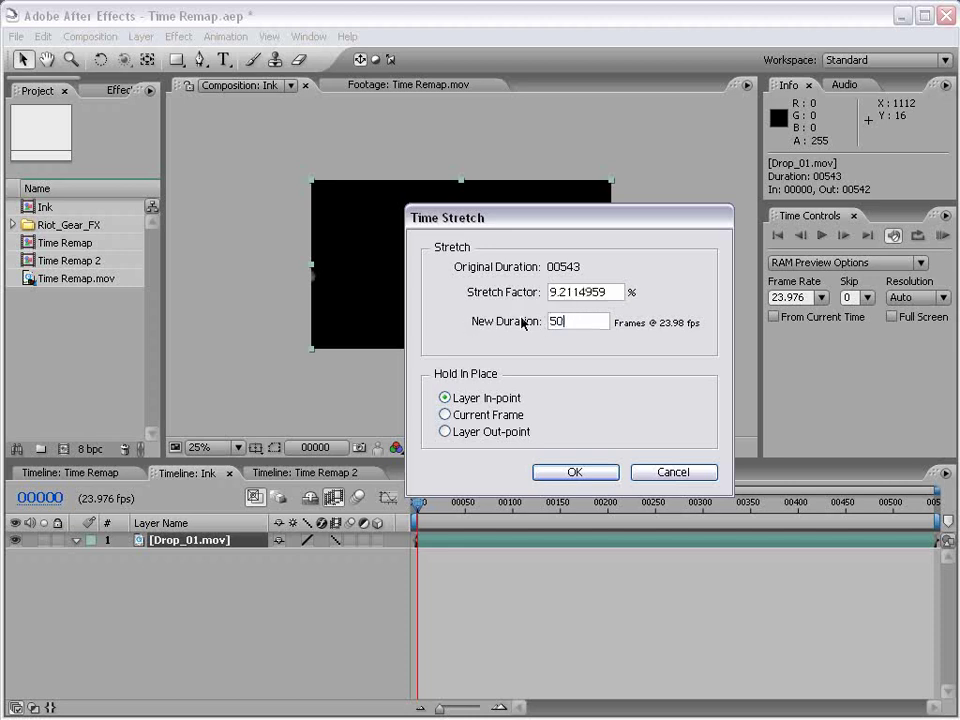
left_click(619, 291)
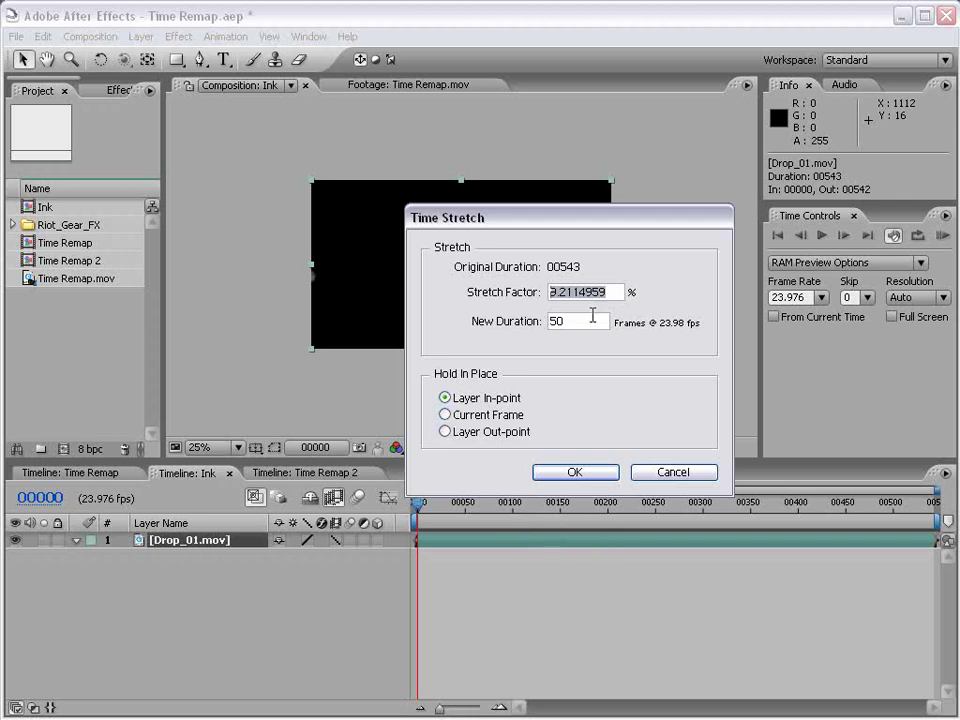
type("10")
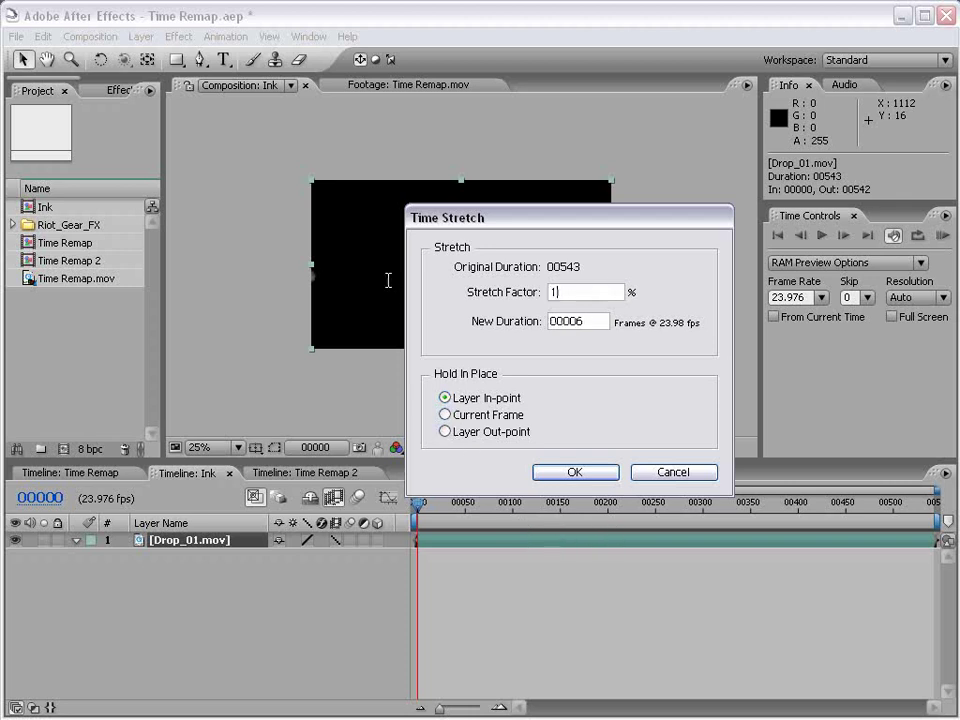
left_click(550, 470)
left_click(424, 505)
left_click_drag(430, 508, 464, 506)
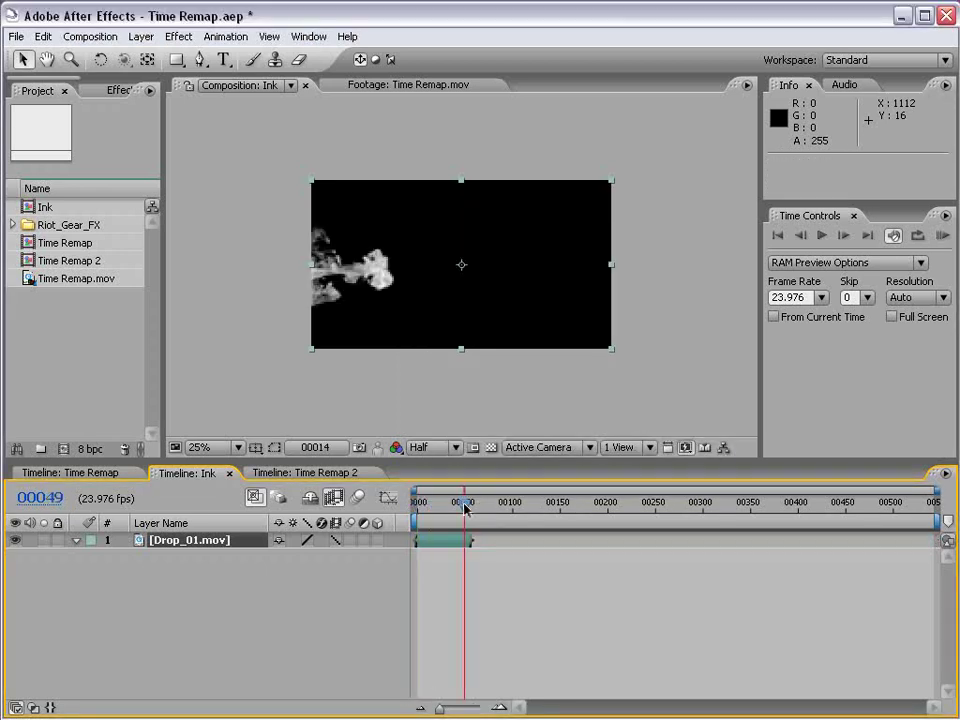
Step: Toggle frame blending on the ink layer and preview the stretched clip
left_click(336, 540)
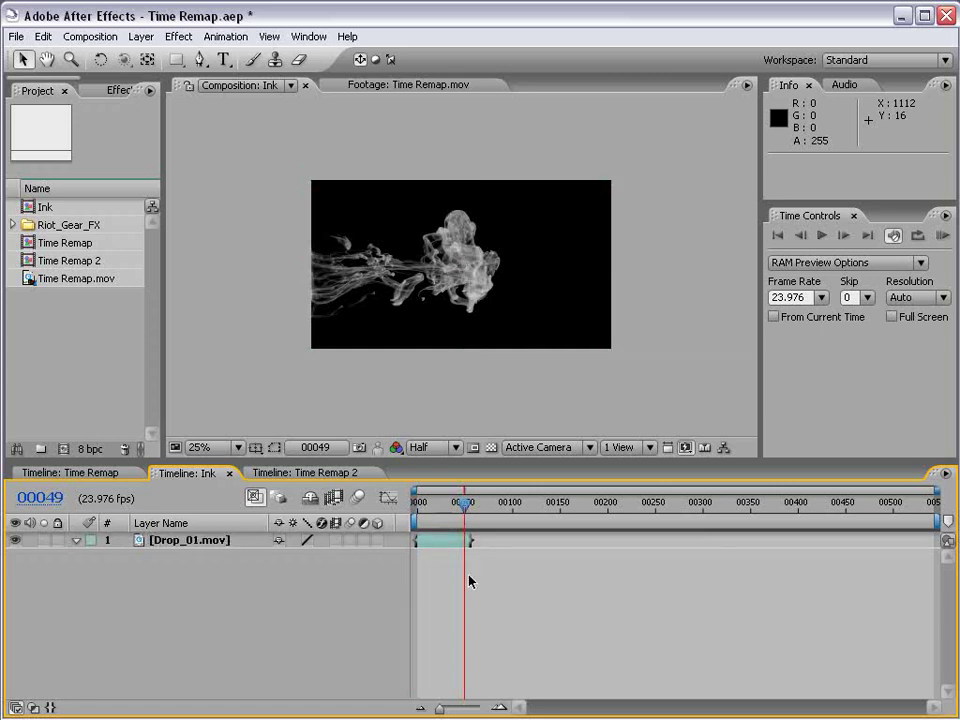
key("KP_0")
left_click(446, 542)
Step: Restore Drop_01.mov's Time Stretch to 100%, its original 543-frame length
right_click(441, 541)
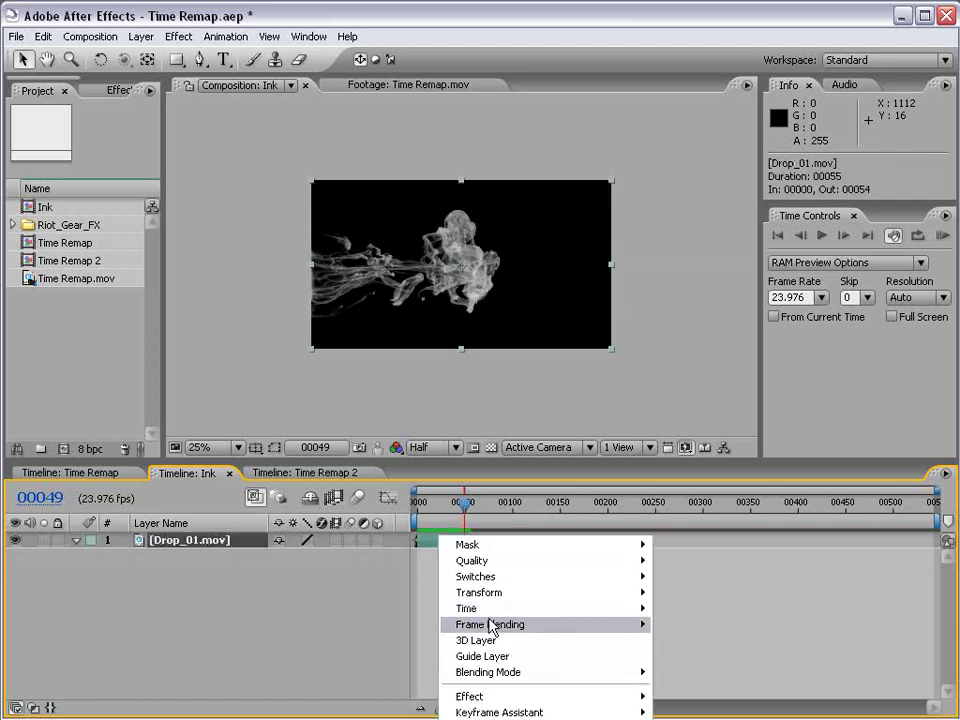
mouse_move(500, 608)
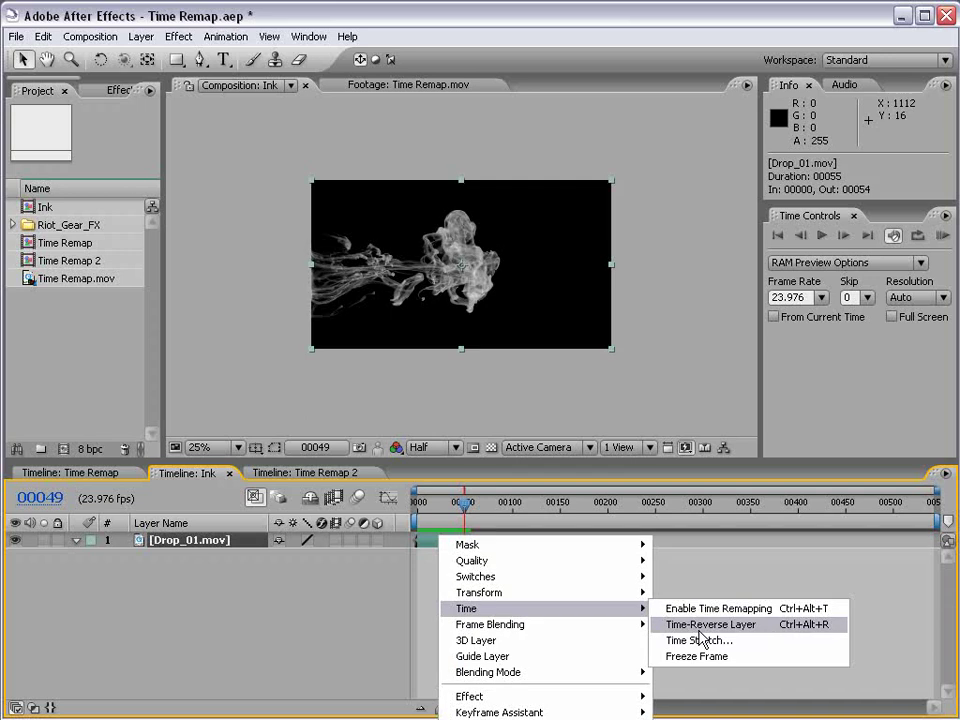
left_click(700, 640)
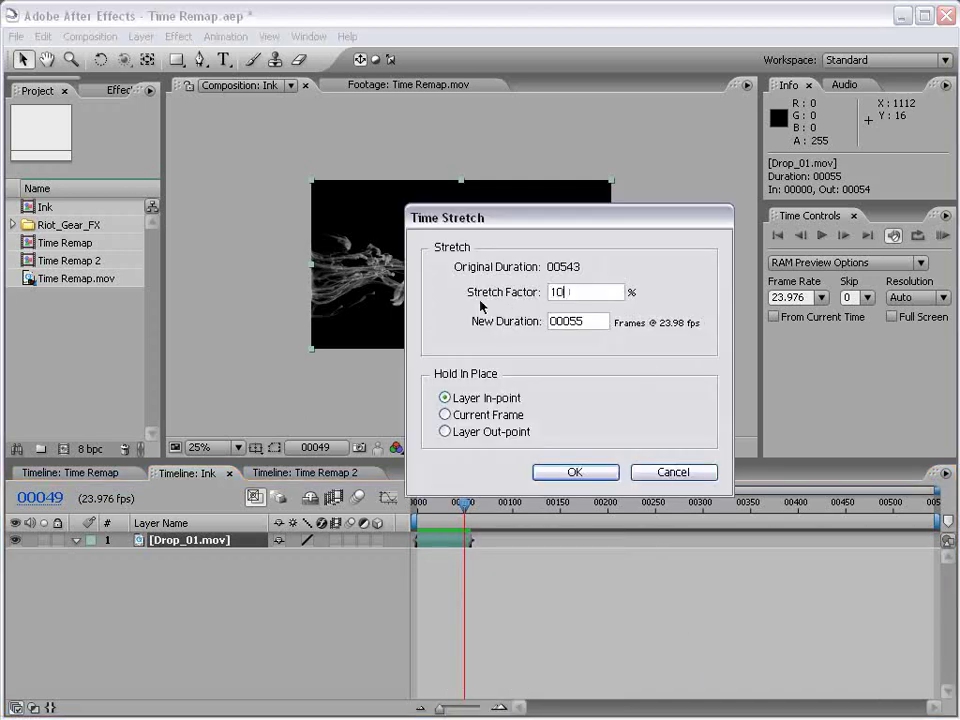
left_click(585, 474)
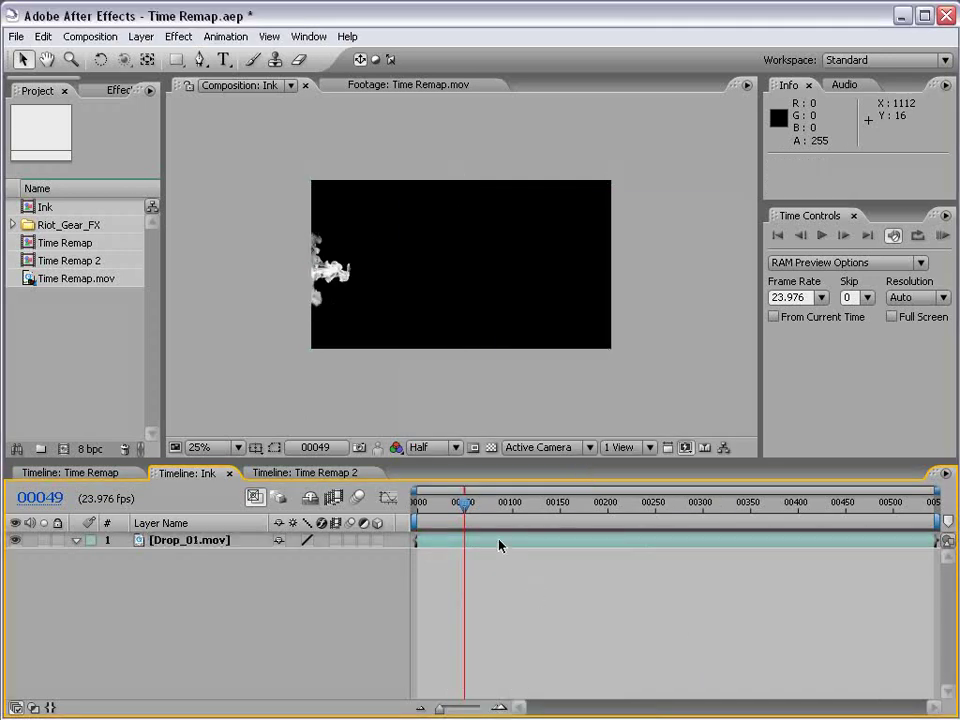
left_click_drag(512, 502, 808, 532)
left_click(525, 288)
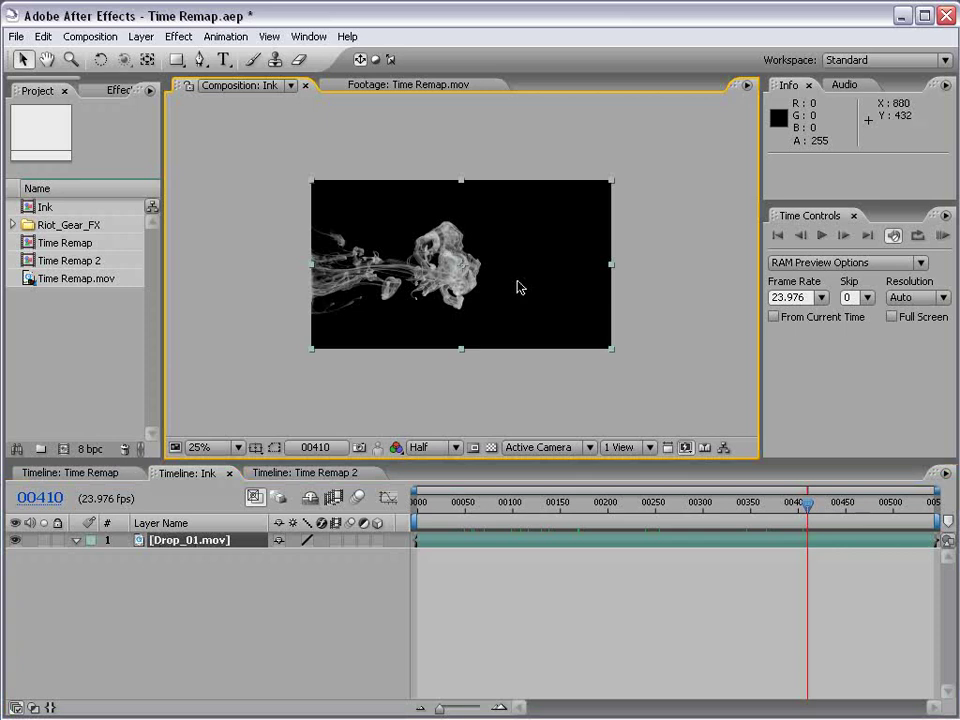
left_click(178, 36)
Step: Apply Timewarp to Drop_01.mov, keep the Pixel Motion method, and inspect the ink frames
mouse_move(189, 542)
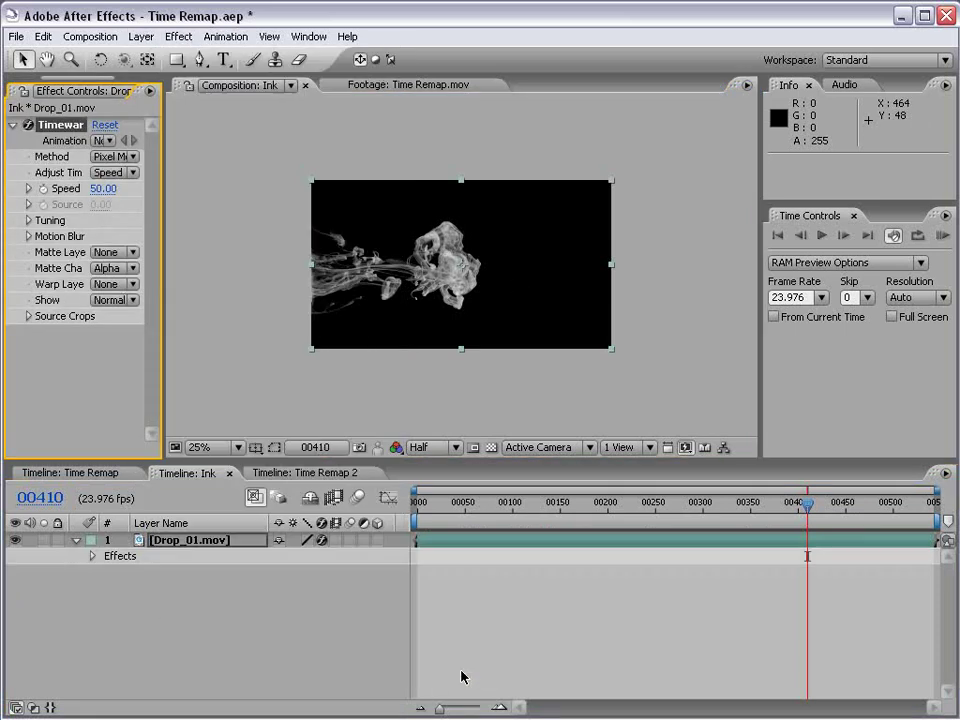
left_click_drag(166, 306, 295, 306)
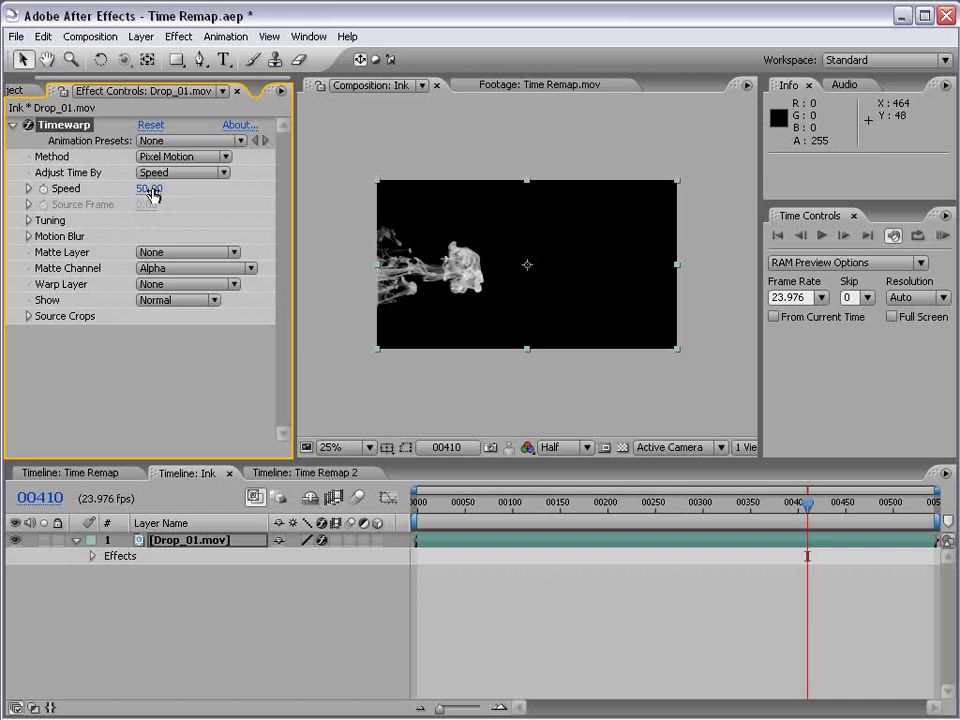
mouse_move(456, 508)
left_mouse_down()
mouse_move(422, 508)
mouse_move(501, 510)
left_mouse_up()
left_click(178, 157)
left_click(264, 234)
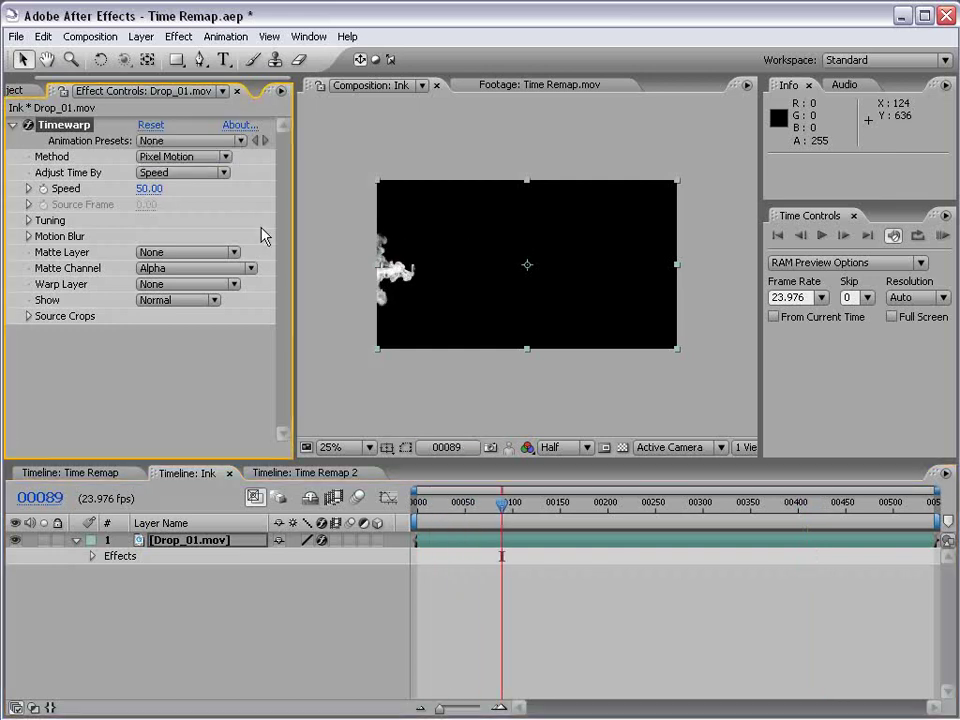
scroll(445, 336, "up", 2)
left_click_drag(371, 313, 493, 317)
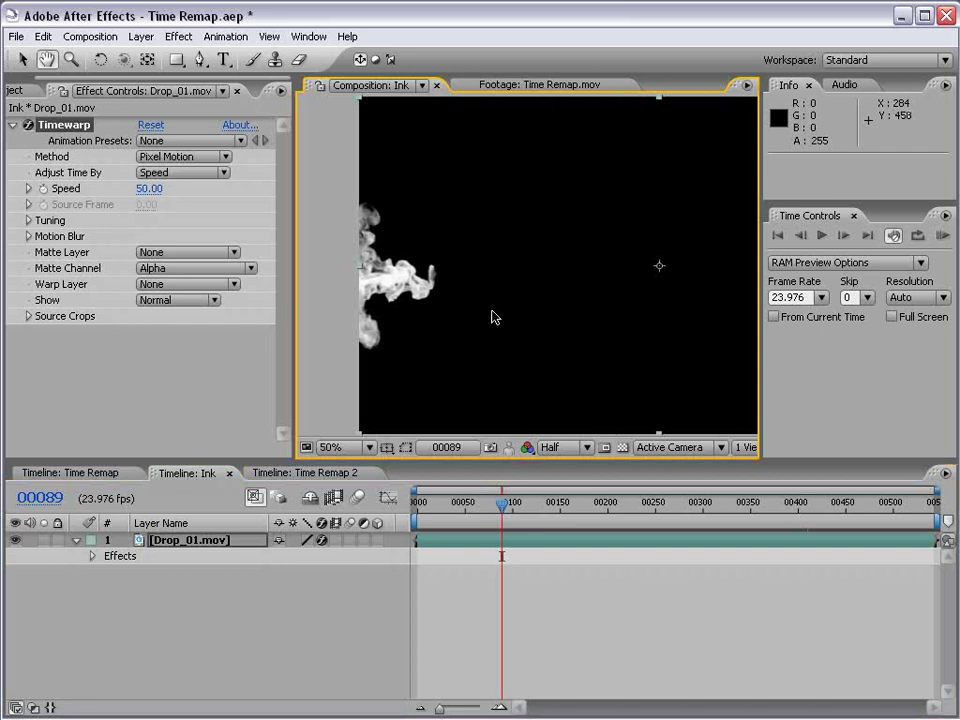
key("Page_Down")
key("Page_Down")
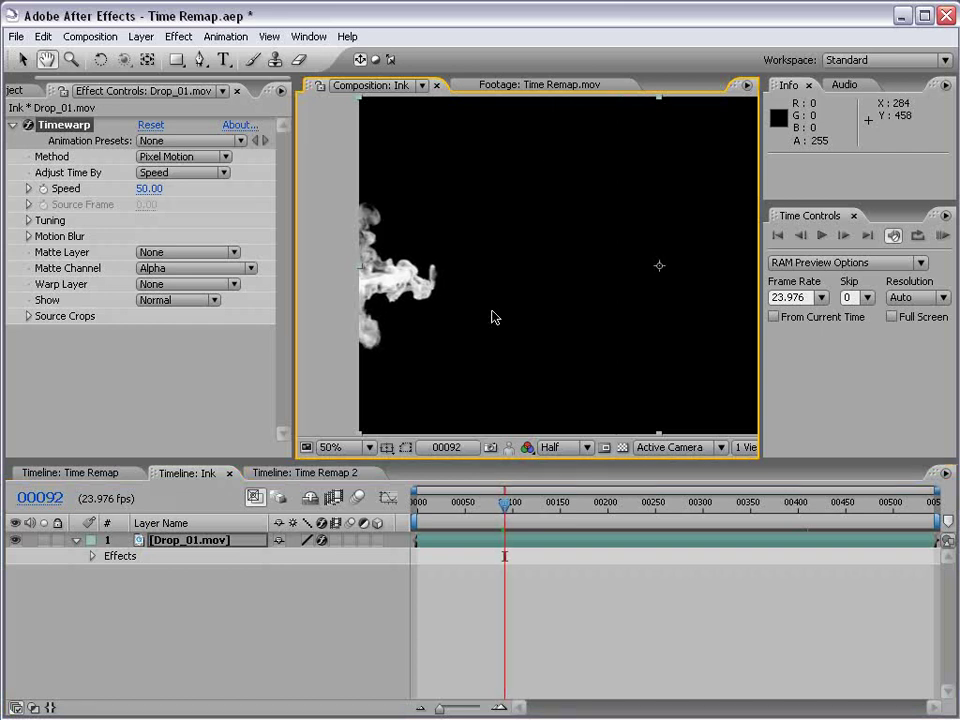
scroll(492, 317, "down", 1)
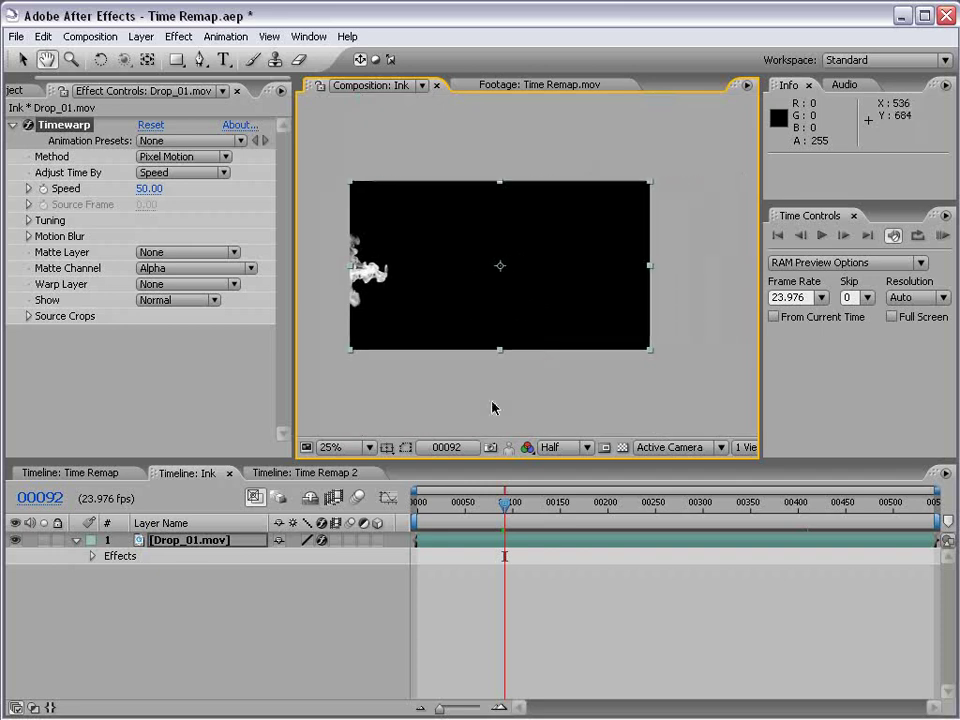
left_click(517, 502)
left_click_drag(557, 508, 765, 541)
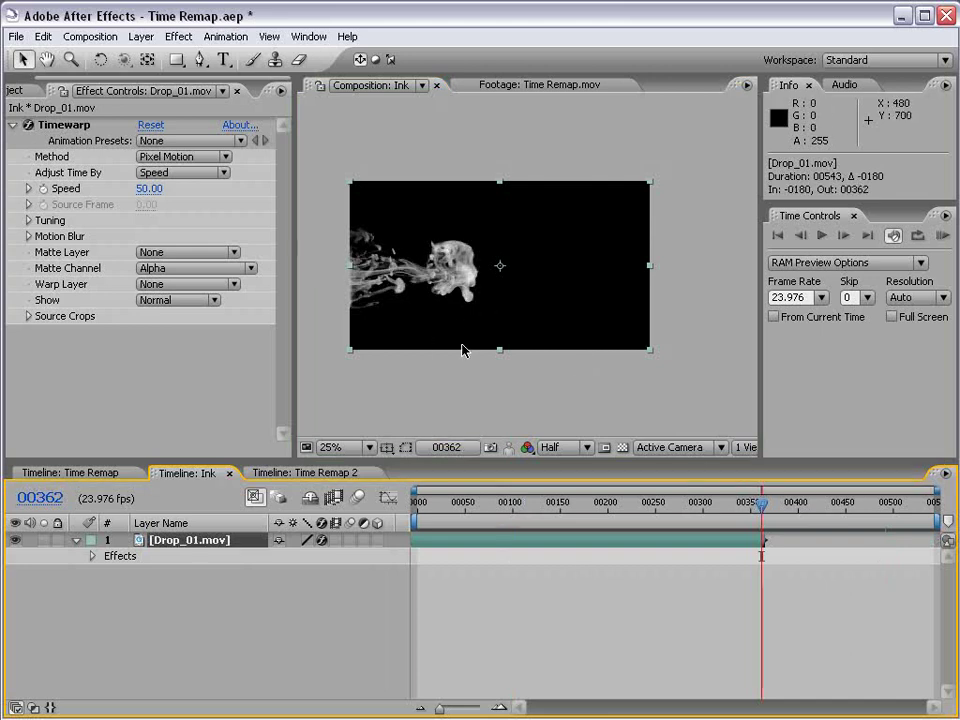
Step: Set Timewarp Speed to 100, slide the layer to frame 0, then set Speed to 50
left_click(148, 188)
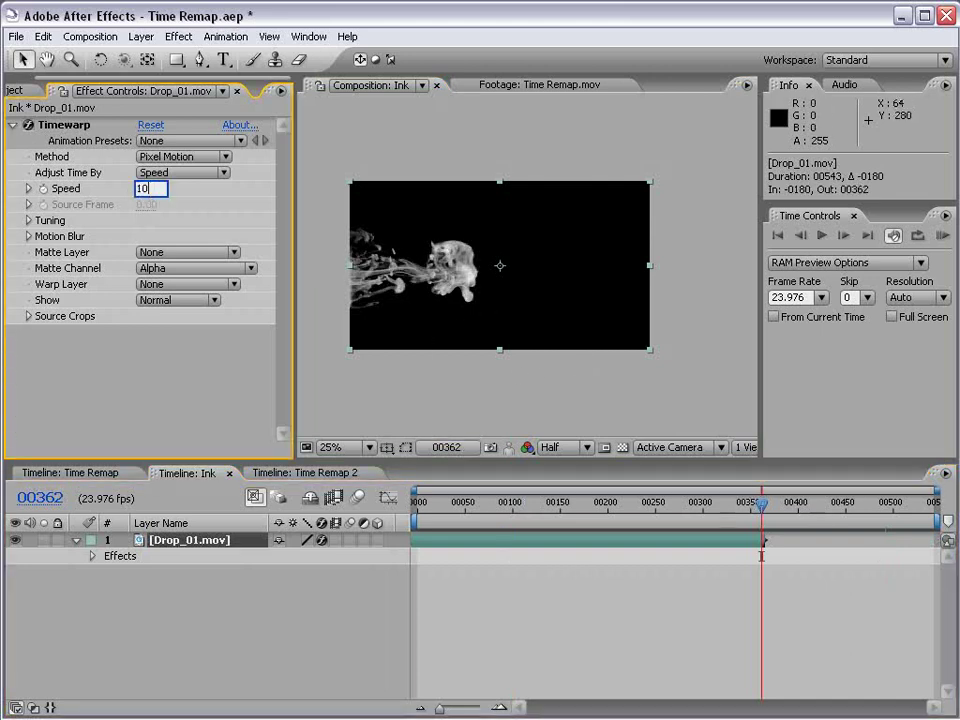
key("Return")
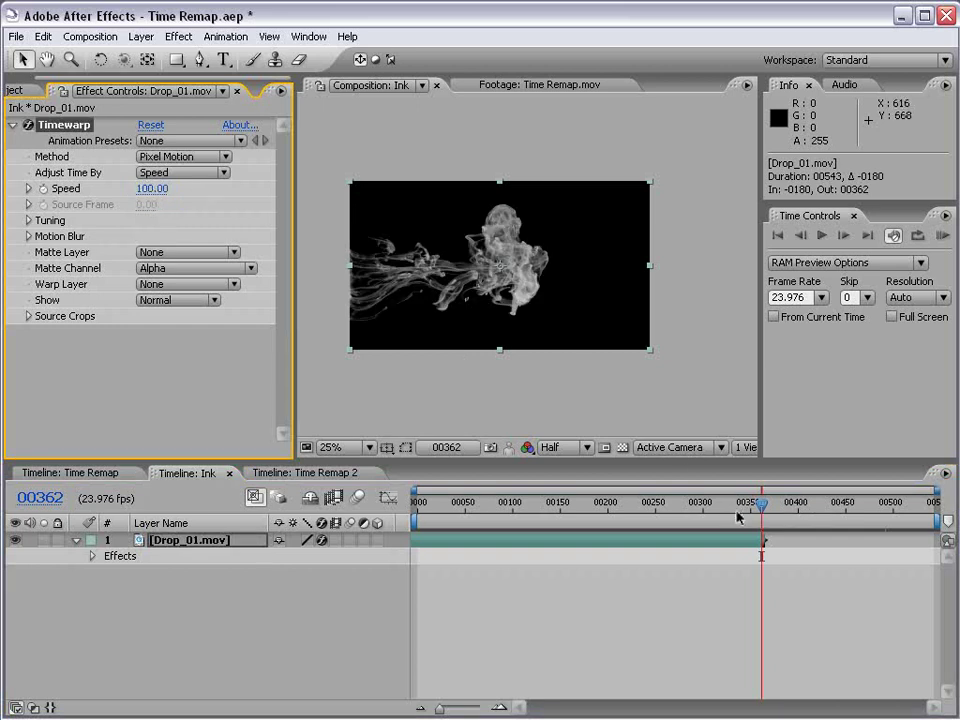
left_click_drag(714, 542, 875, 545)
left_click(152, 188)
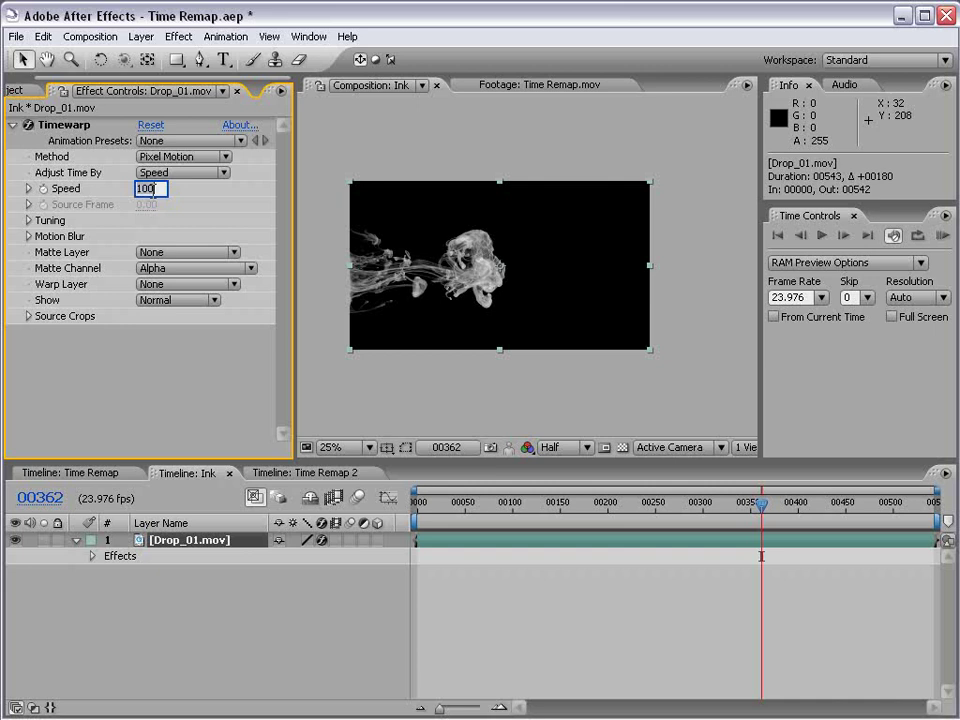
key("Return")
left_click_drag(906, 502, 937, 505)
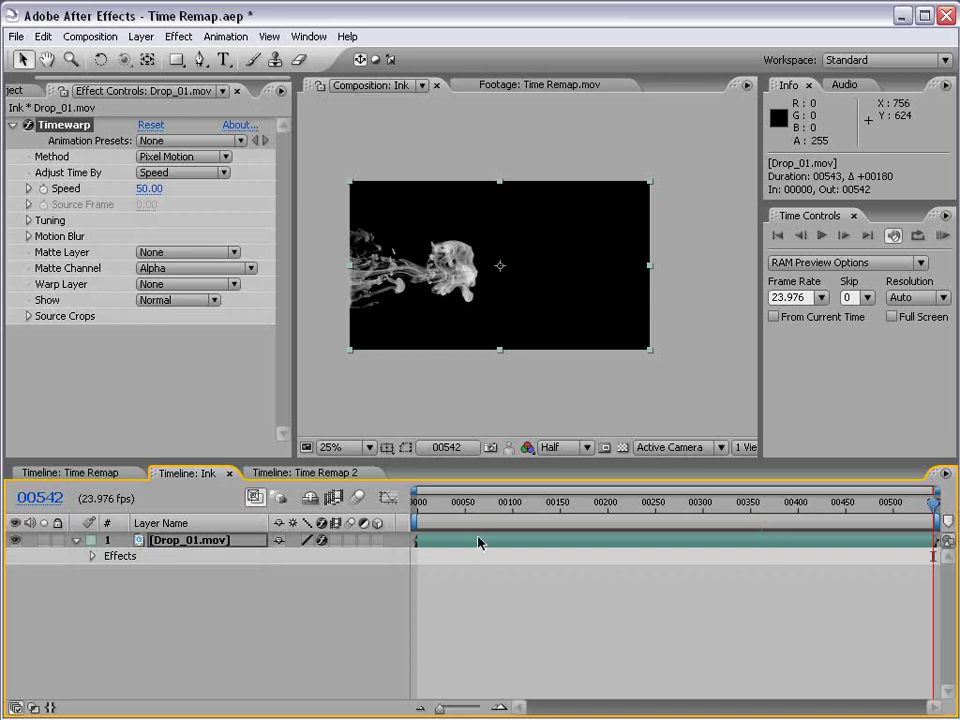
Step: Pre-compose the ink layer leaving all attributes in Ink, and open Drop_01.mov Comp 1
left_click(141, 37)
left_click(182, 523)
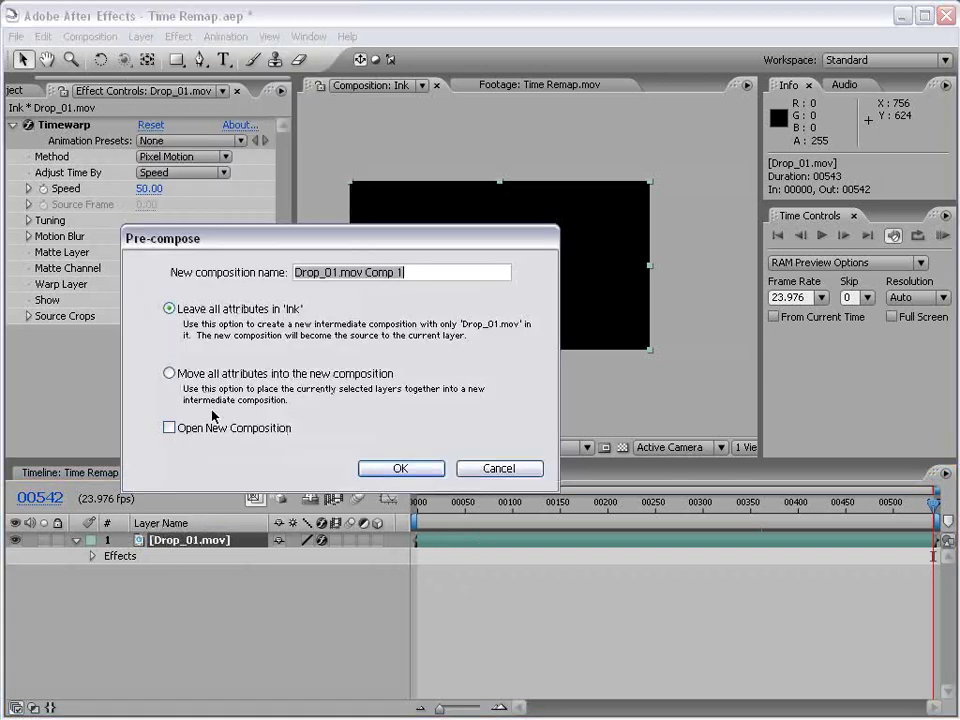
left_click(169, 309)
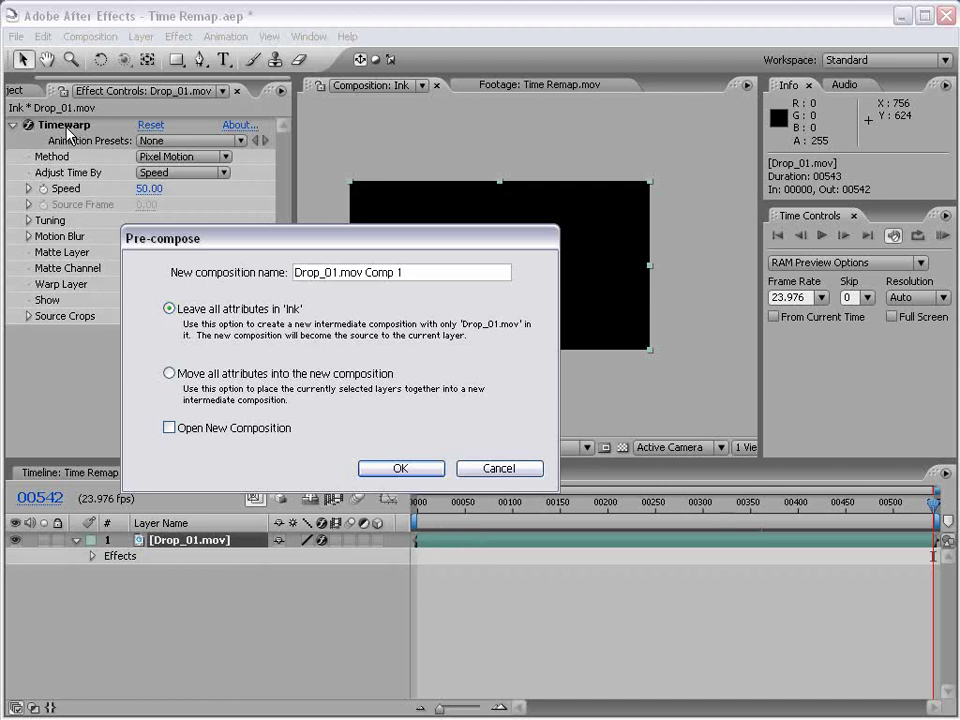
left_click(392, 470)
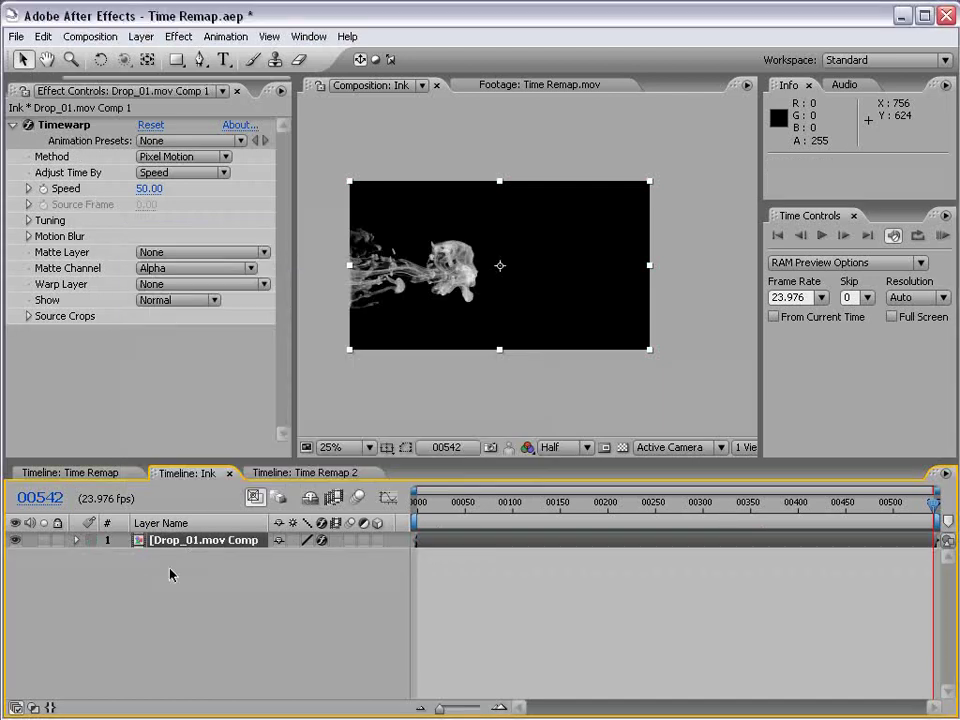
double_click(444, 544)
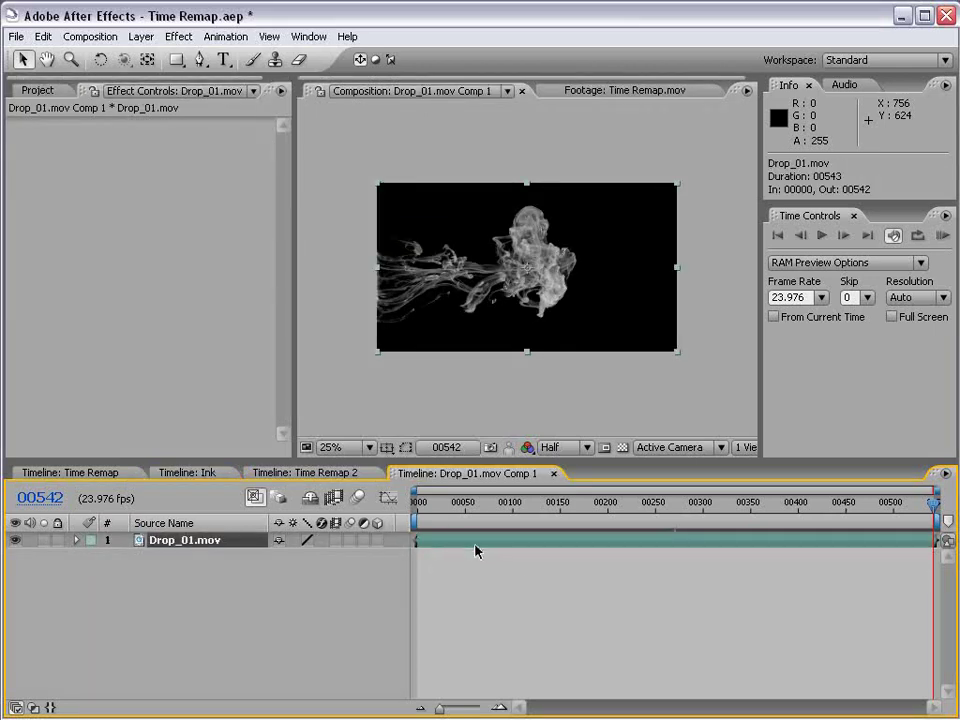
left_click(471, 572)
left_click(554, 473)
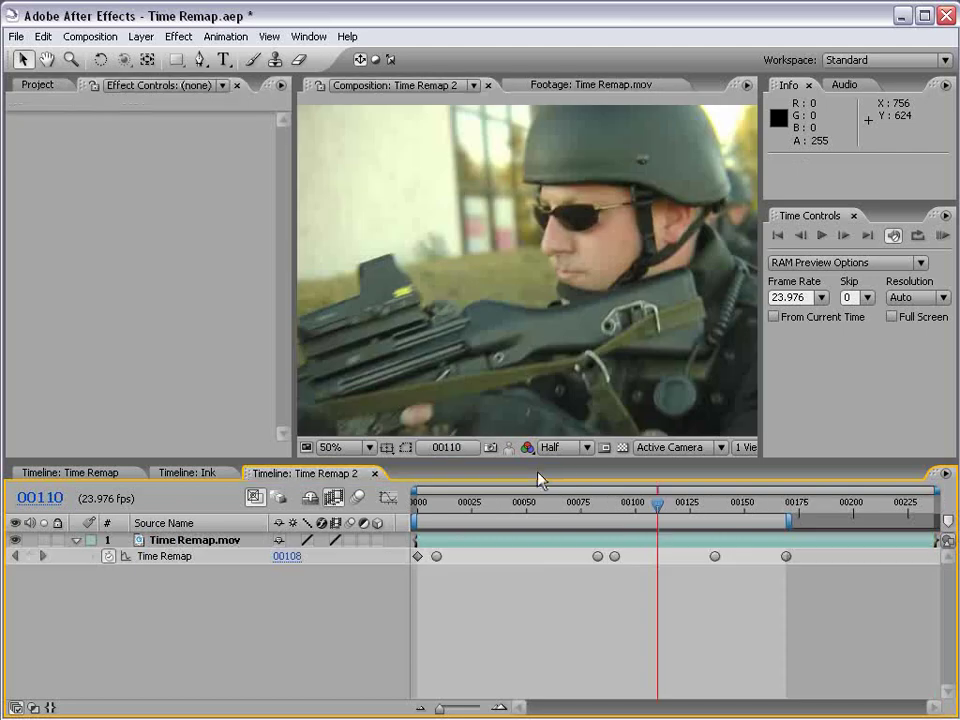
left_click(205, 473)
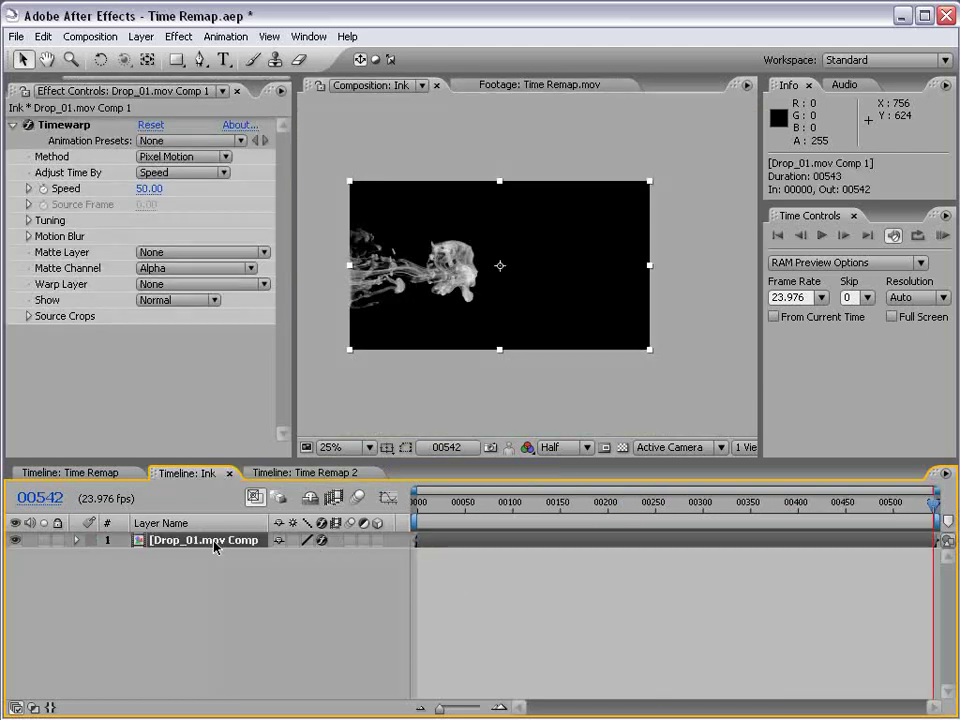
double_click(453, 544)
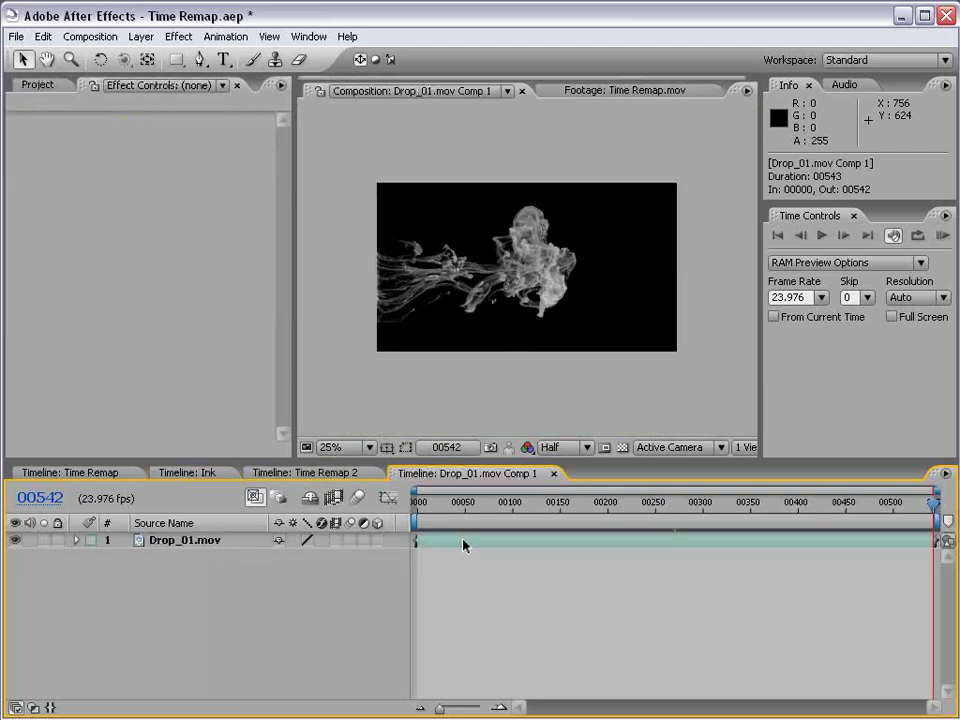
Step: Change Drop_01.mov Comp 1's duration to 1200 frames and preview the lengthened span
left_click(463, 544)
left_click(681, 585)
left_click(90, 40)
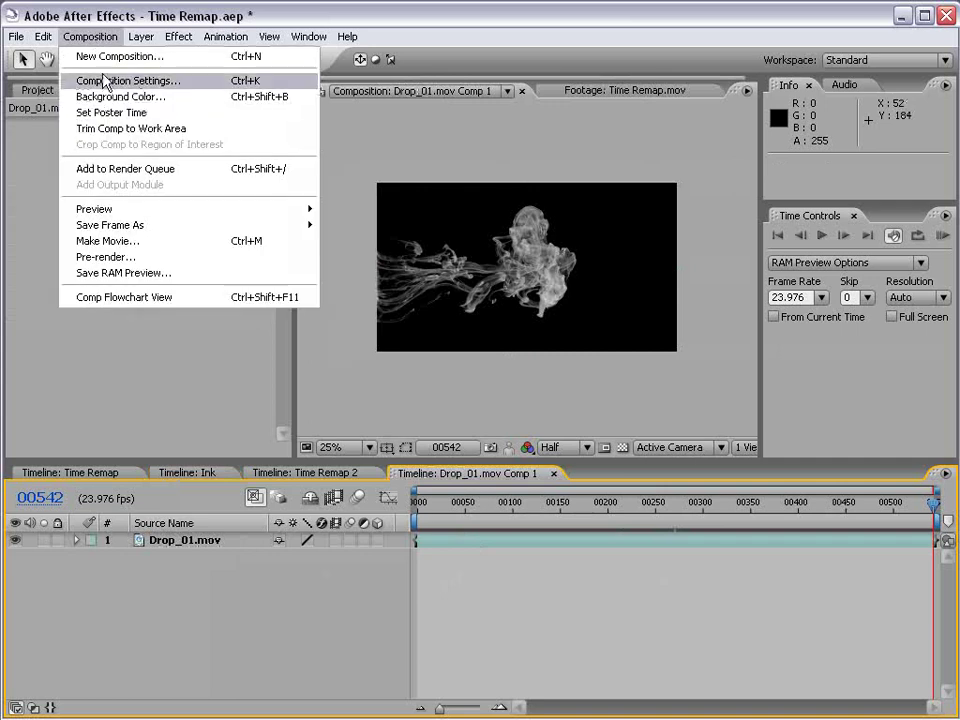
left_click(101, 79)
left_click_drag(354, 161, 323, 178)
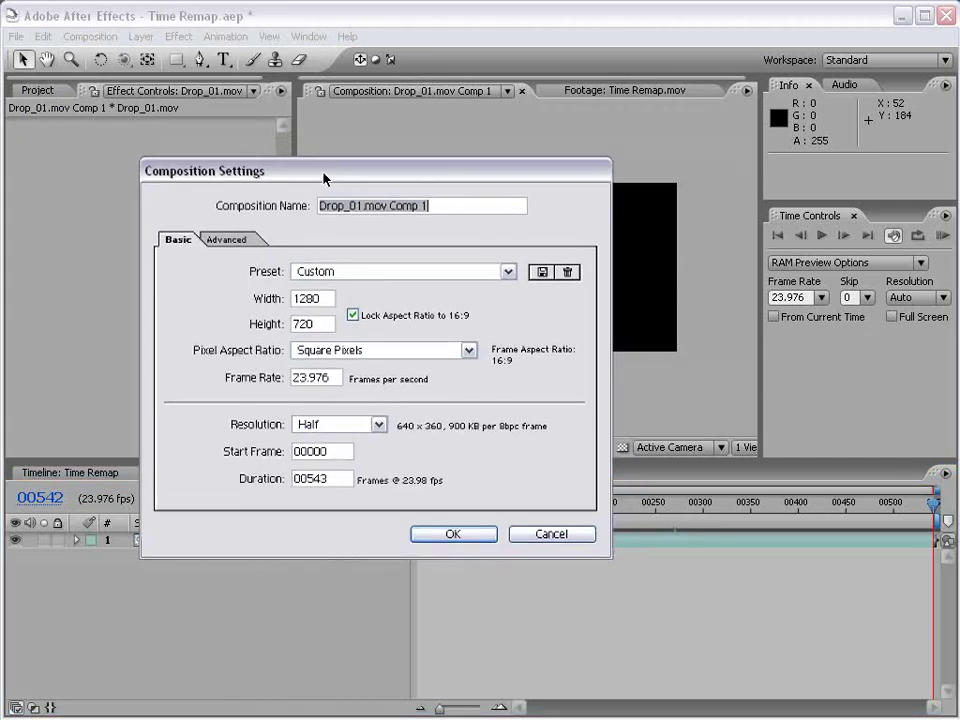
left_click(336, 477)
left_click_drag(309, 479, 388, 462)
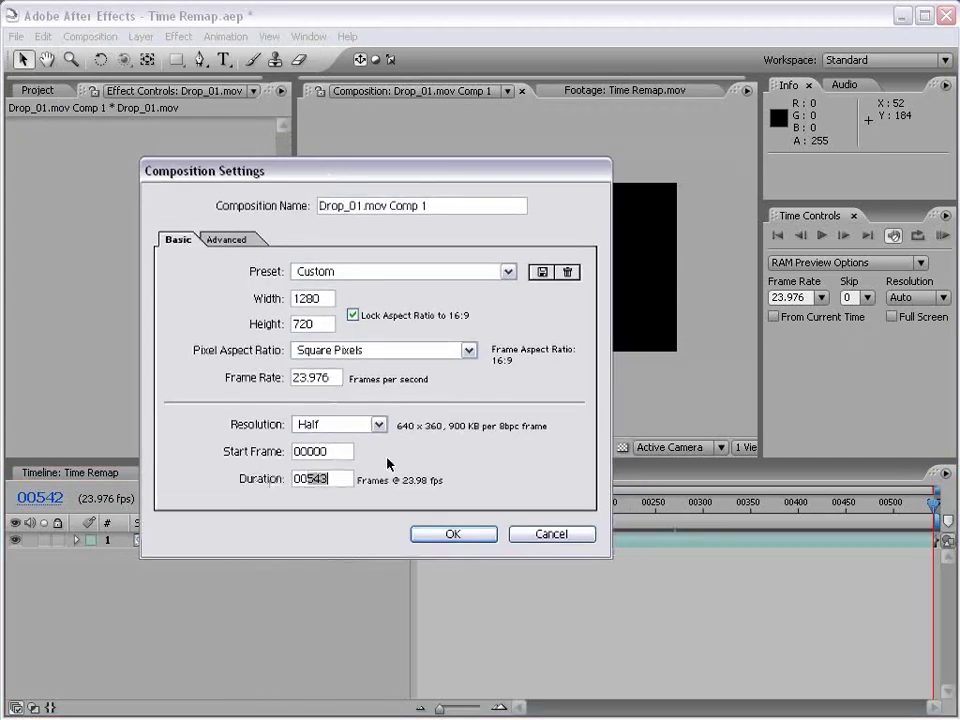
type("1200")
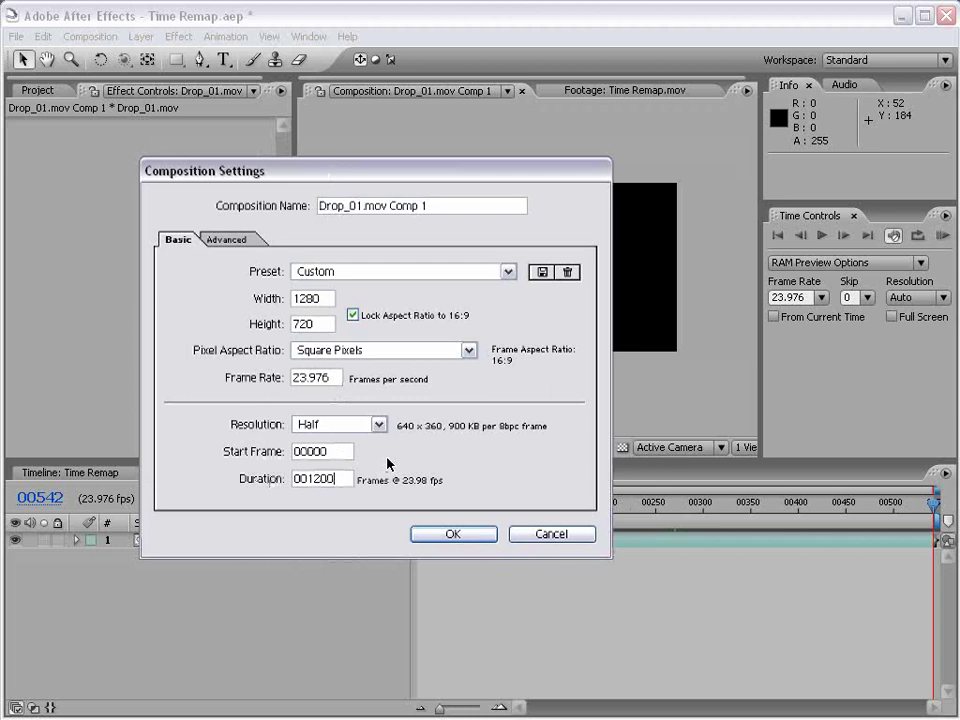
left_click(452, 536)
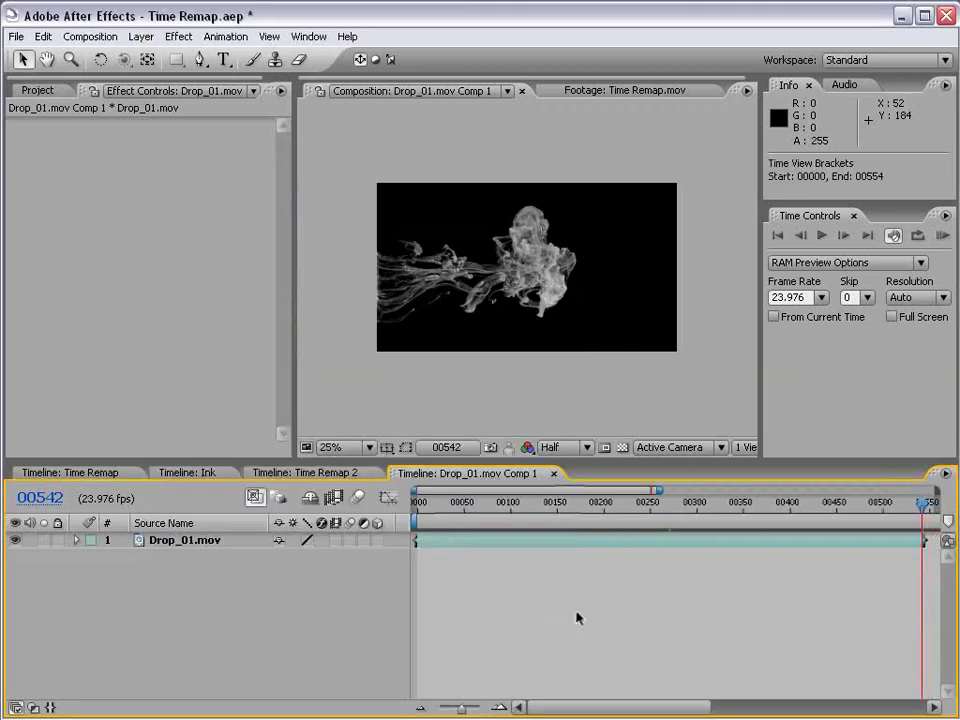
key("minus")
key("minus")
left_click_drag(632, 519, 795, 508)
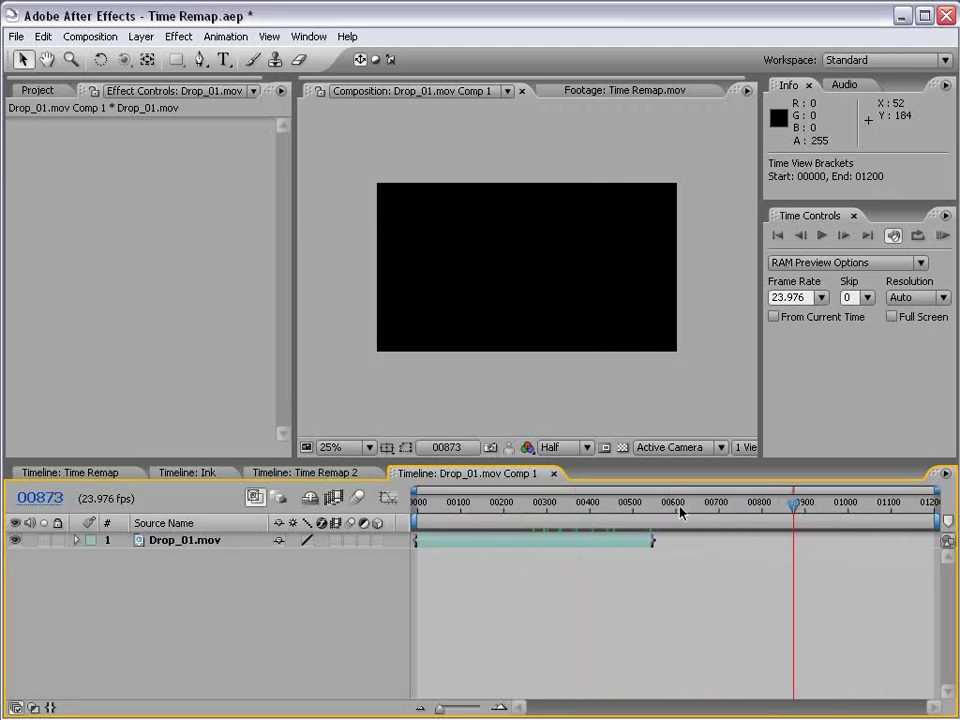
Step: Set the Ink composition's duration to 1200 frames
left_click(188, 472)
left_click(523, 508)
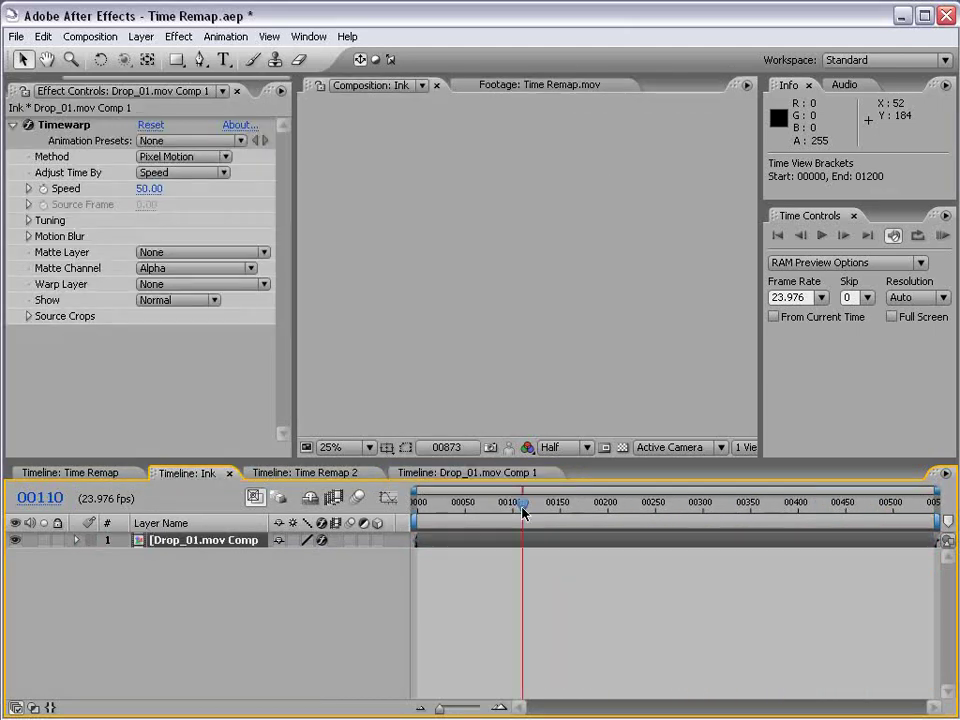
left_click_drag(523, 512, 729, 510)
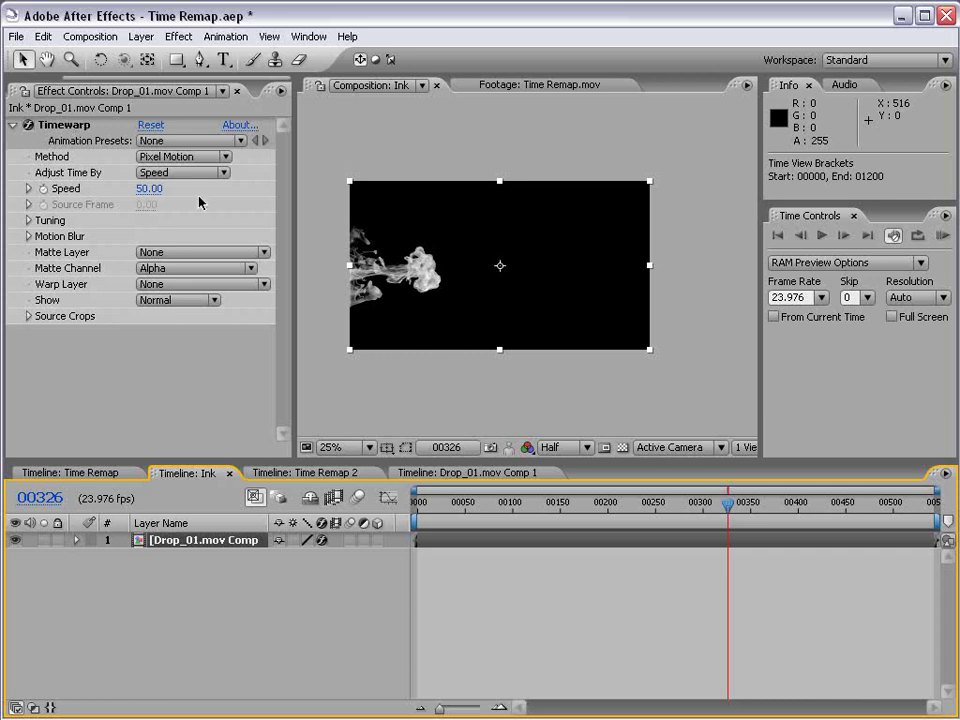
left_click(90, 36)
left_click(118, 80)
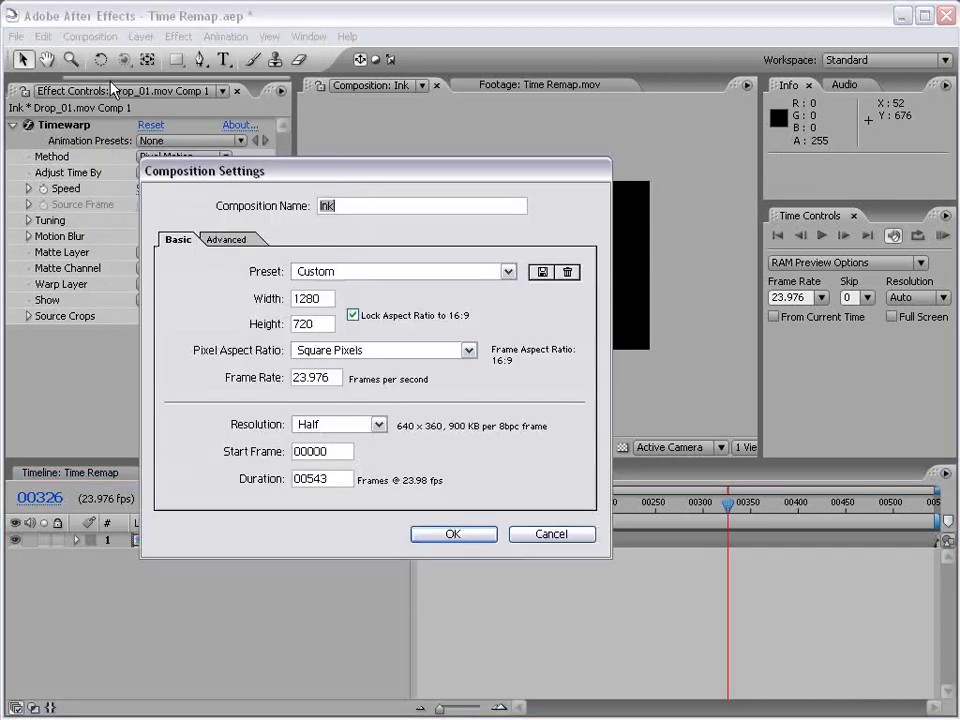
left_click_drag(339, 476, 311, 473)
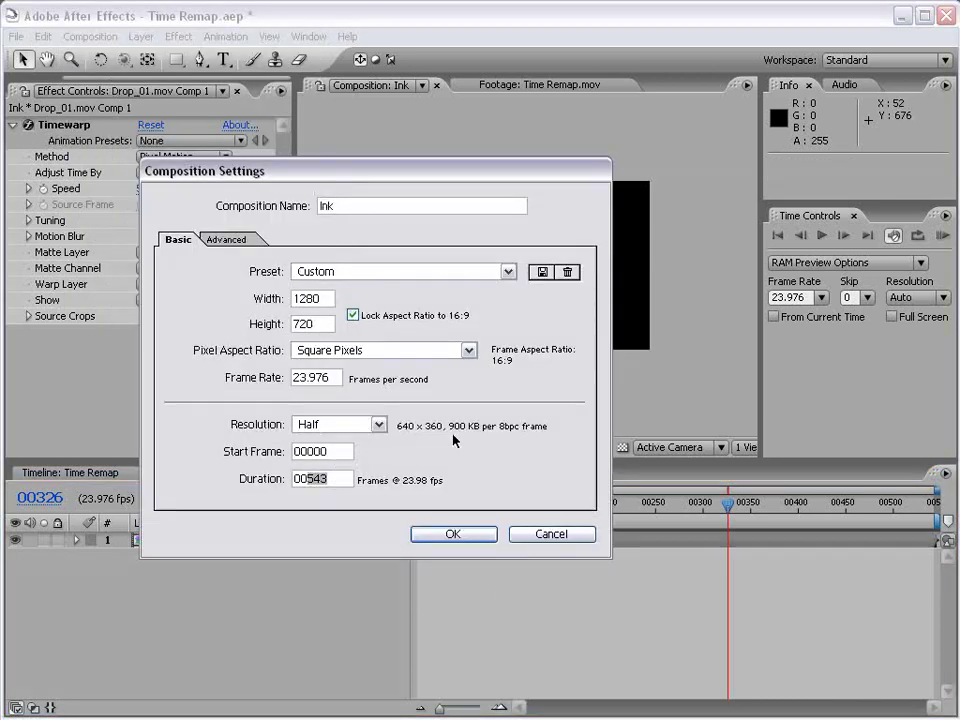
type("1200")
key("Return")
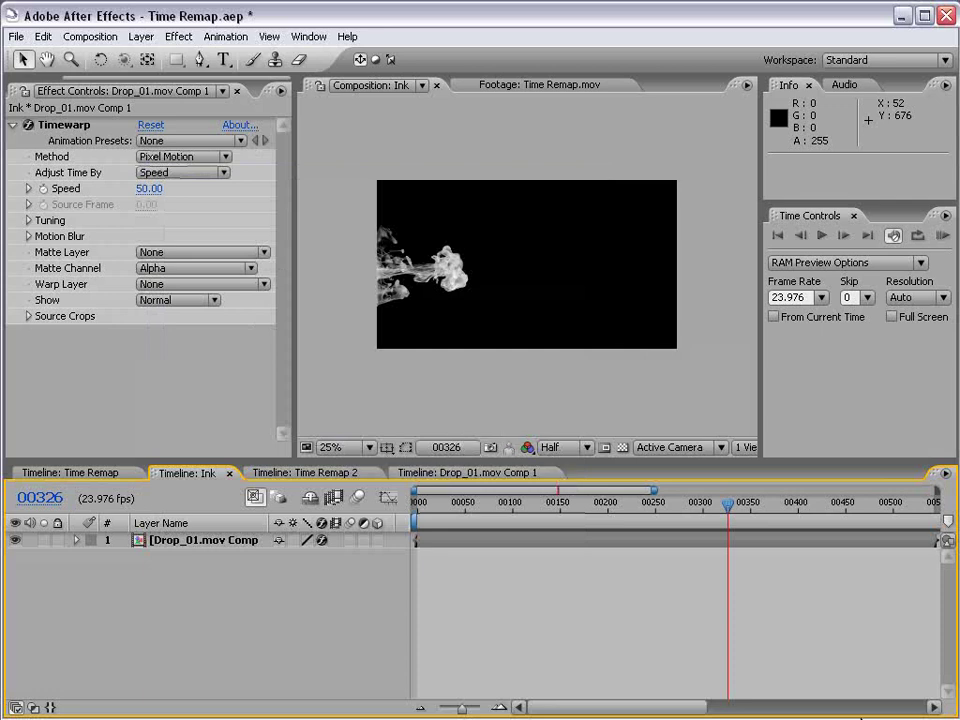
left_click_drag(559, 511, 938, 540)
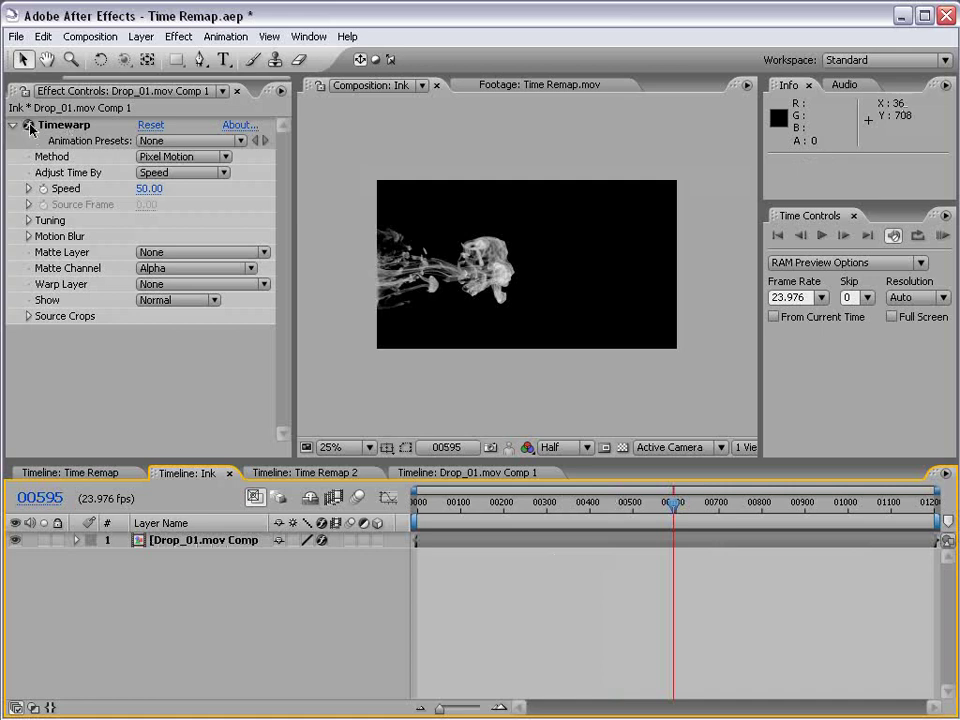
left_click_drag(673, 508, 808, 528)
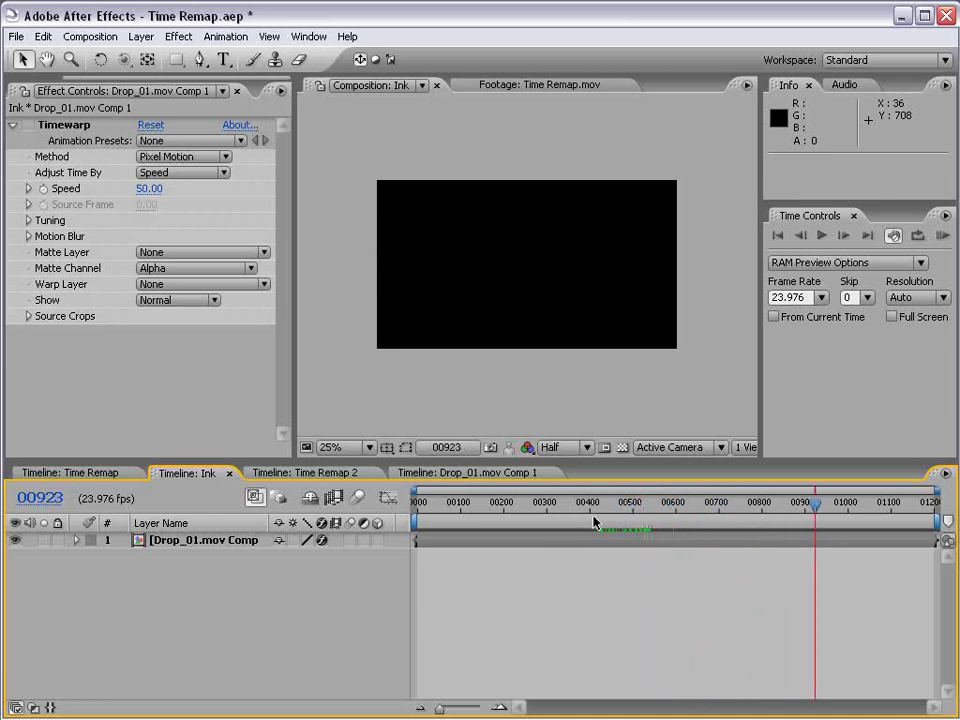
left_click_drag(594, 524, 627, 522)
left_click(24, 100)
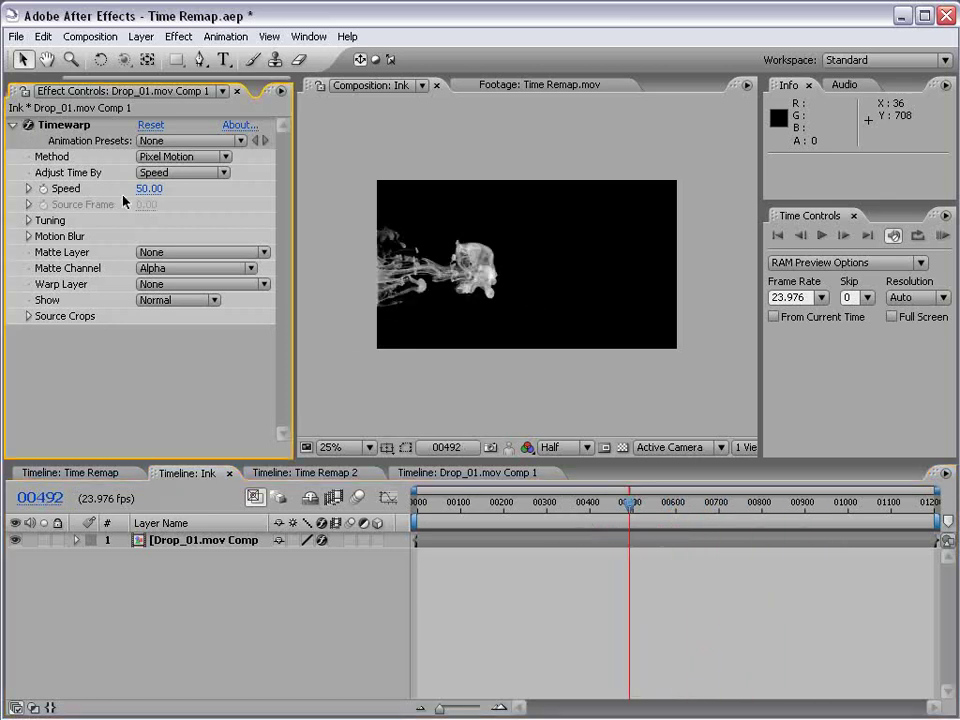
mouse_move(630, 513)
left_mouse_down()
mouse_move(636, 504)
mouse_move(914, 510)
mouse_move(880, 508)
left_mouse_up()
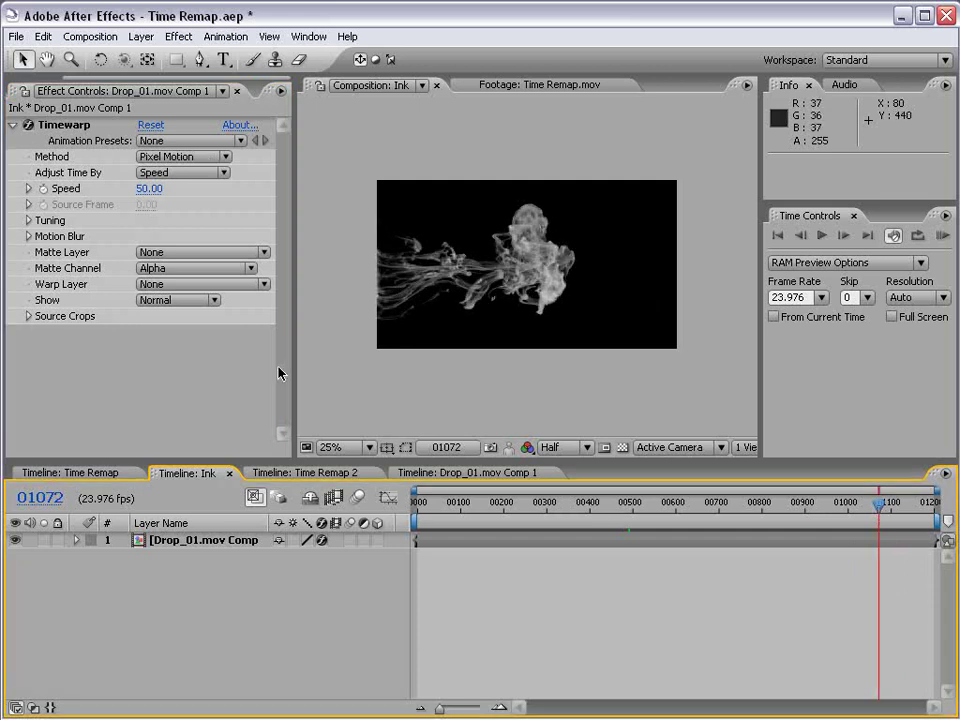
Step: Set Timewarp Speed to 25, then select the Drop_01.mov layer in Drop_01.mov Comp 1
left_click(150, 188)
key("Return")
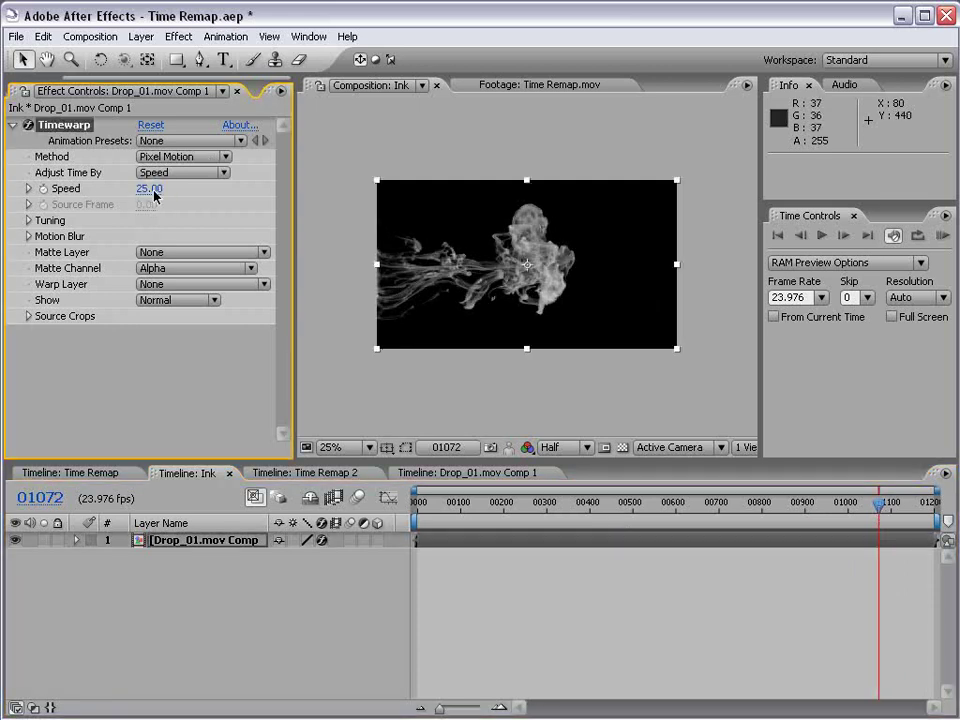
left_click(467, 473)
left_click(495, 545)
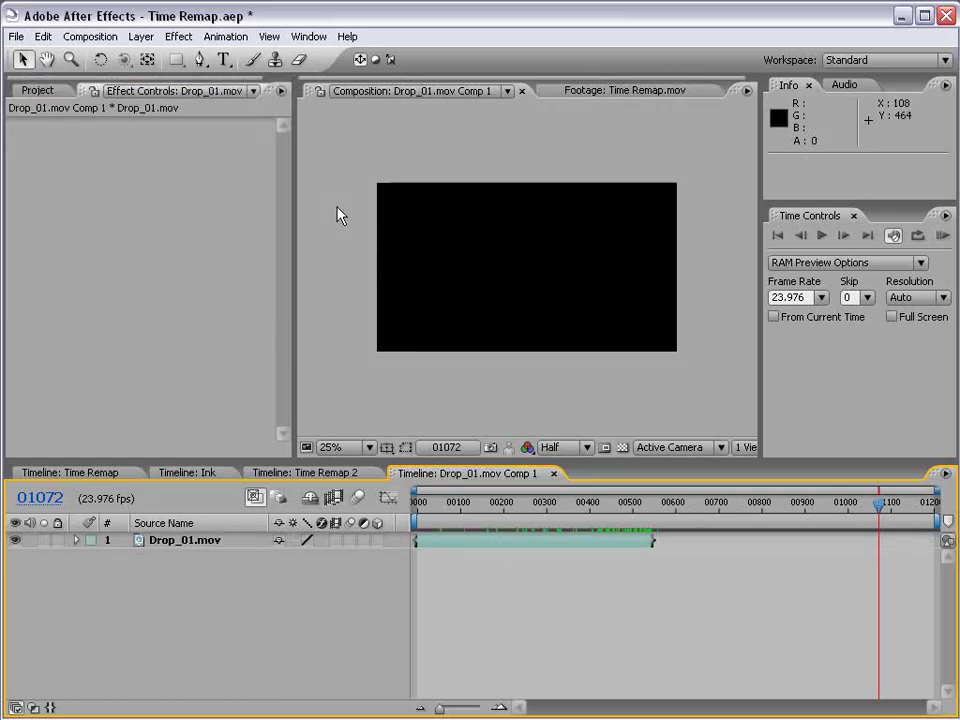
Step: Change Drop_01.mov Comp 1's duration to 2400 frames in Composition Settings, then return to Ink
left_click(90, 36)
left_click(100, 78)
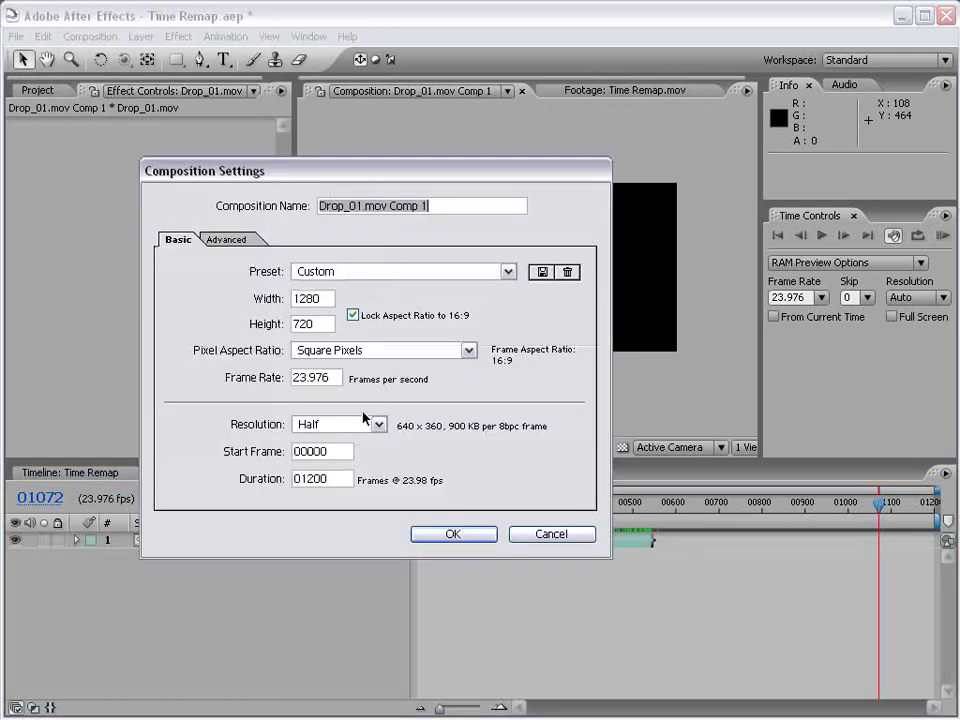
left_click(336, 479)
key("Return")
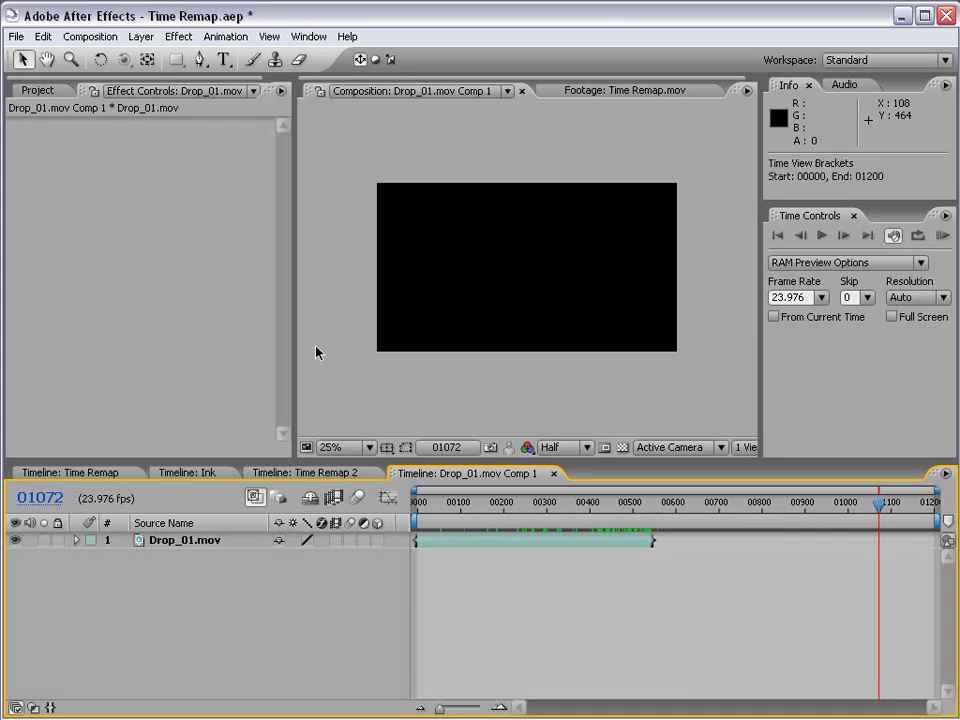
left_click(92, 38)
left_click(110, 76)
double_click(345, 479)
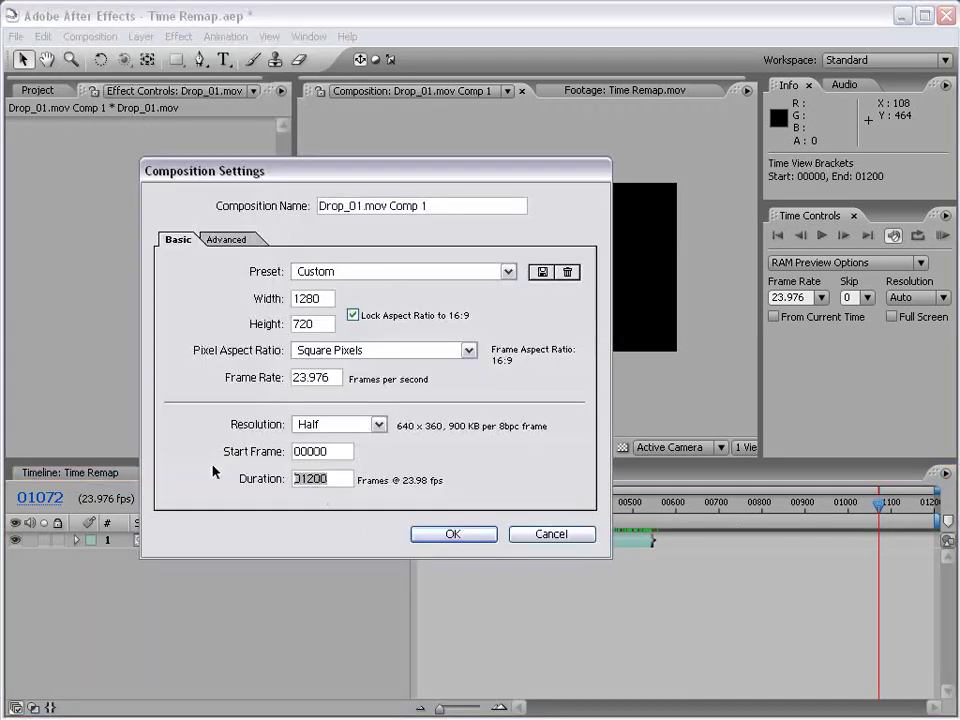
type("2400")
key("Return")
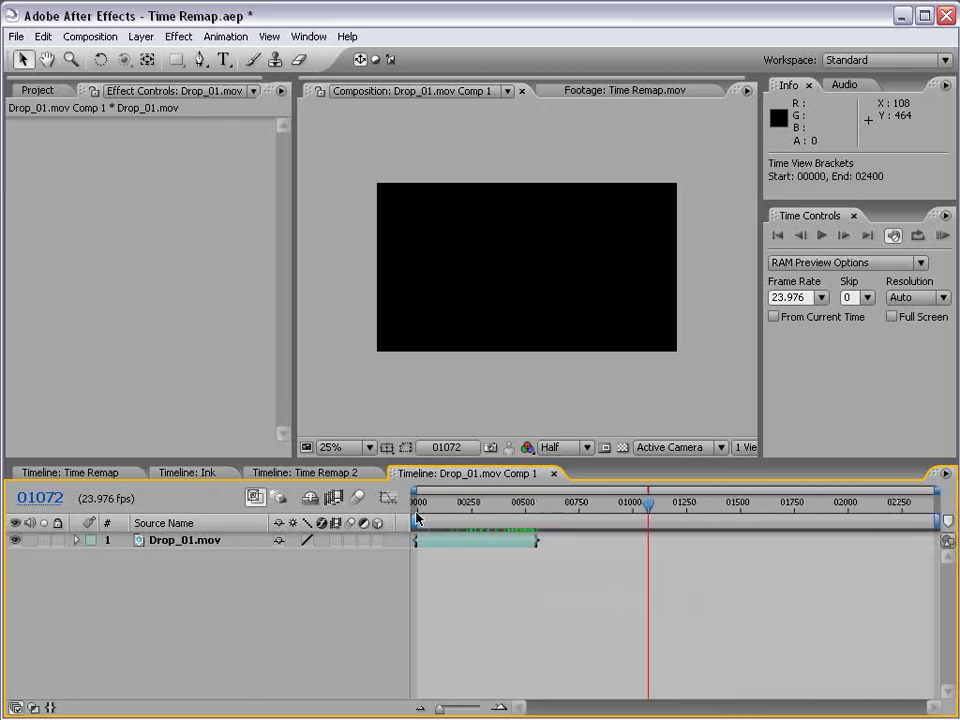
left_click(187, 473)
Step: Set Ink's duration to 2400 frames and stretch the Drop_01.mov Comp 1 layer to 02384
left_click(90, 37)
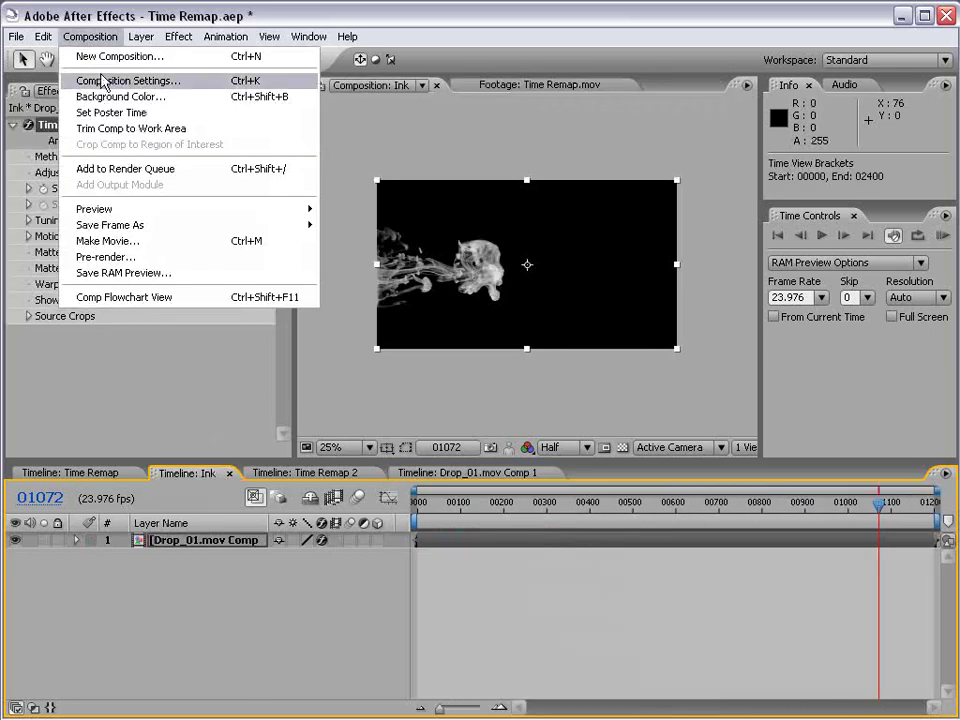
left_click(103, 79)
type("2400")
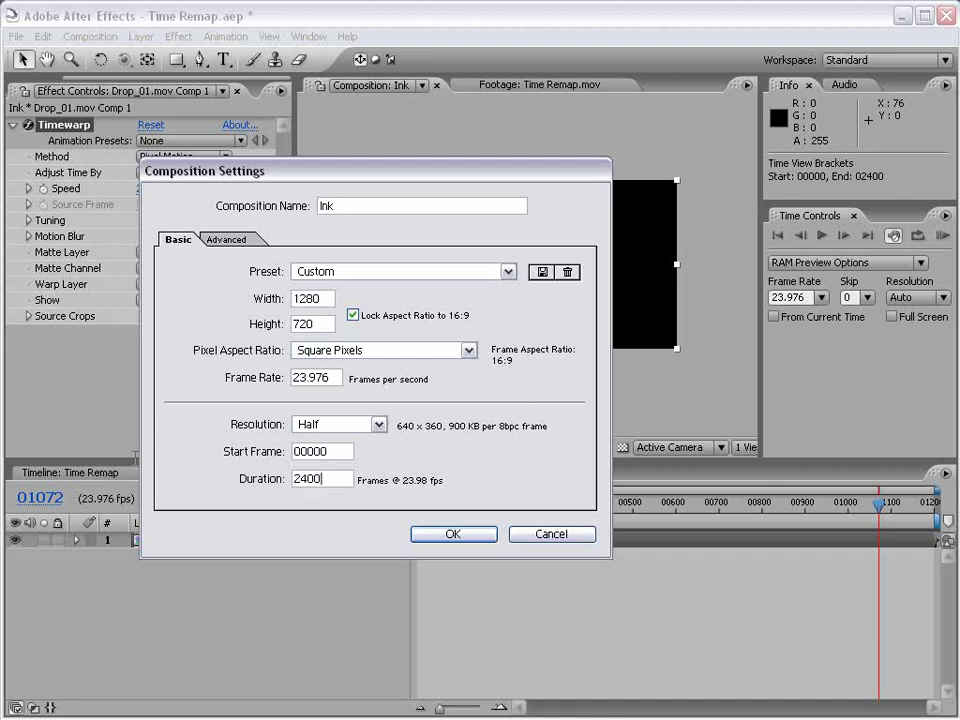
key("Return")
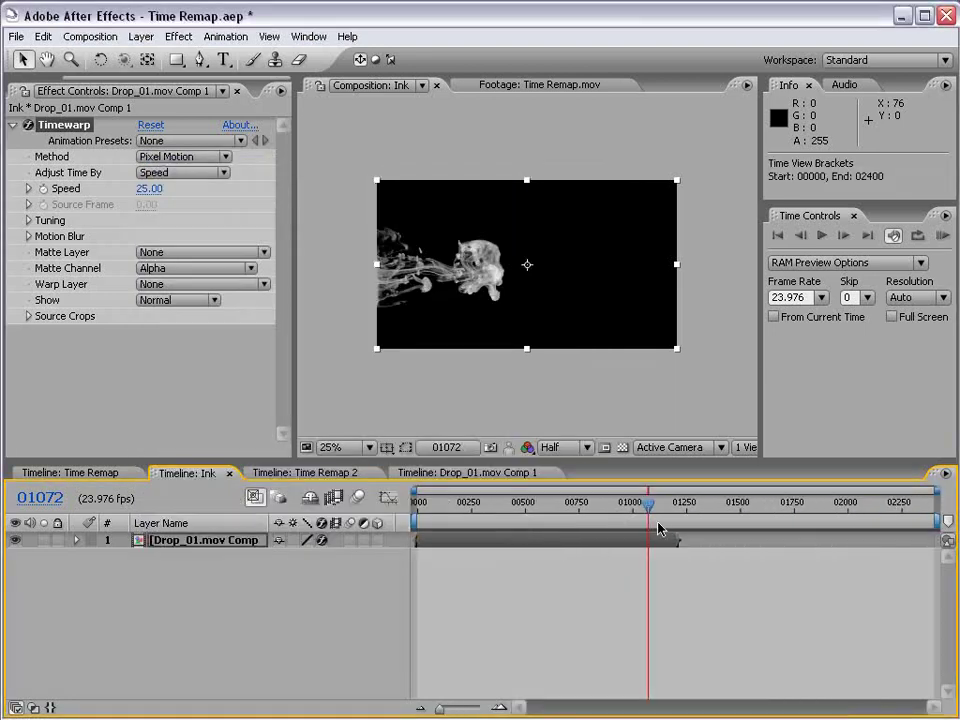
left_click_drag(674, 541, 935, 541)
left_click_drag(698, 505, 857, 510)
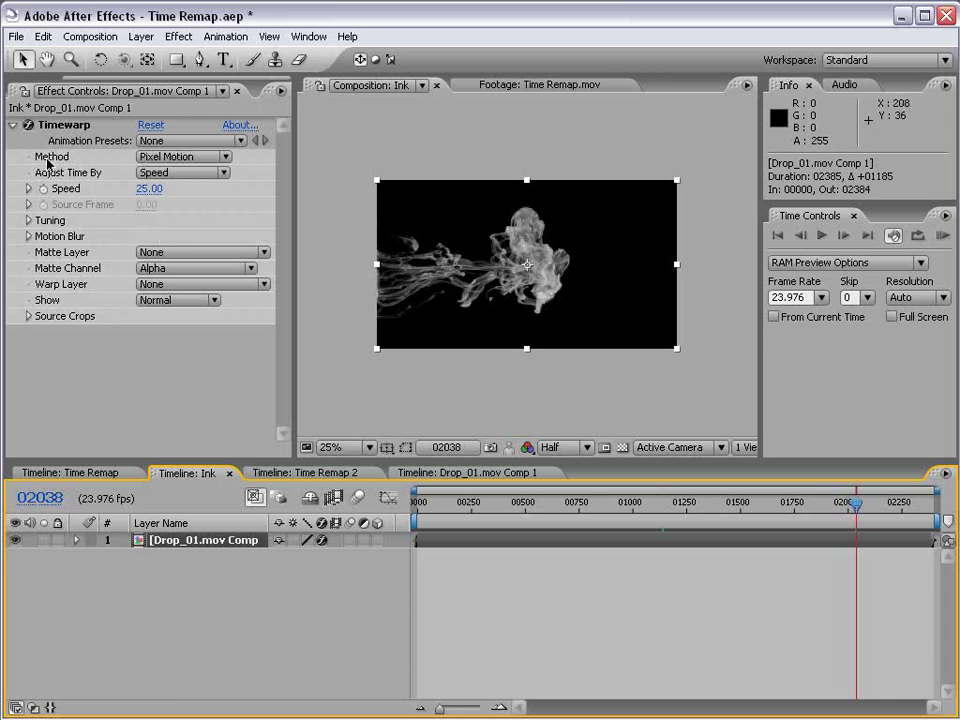
left_click(165, 157)
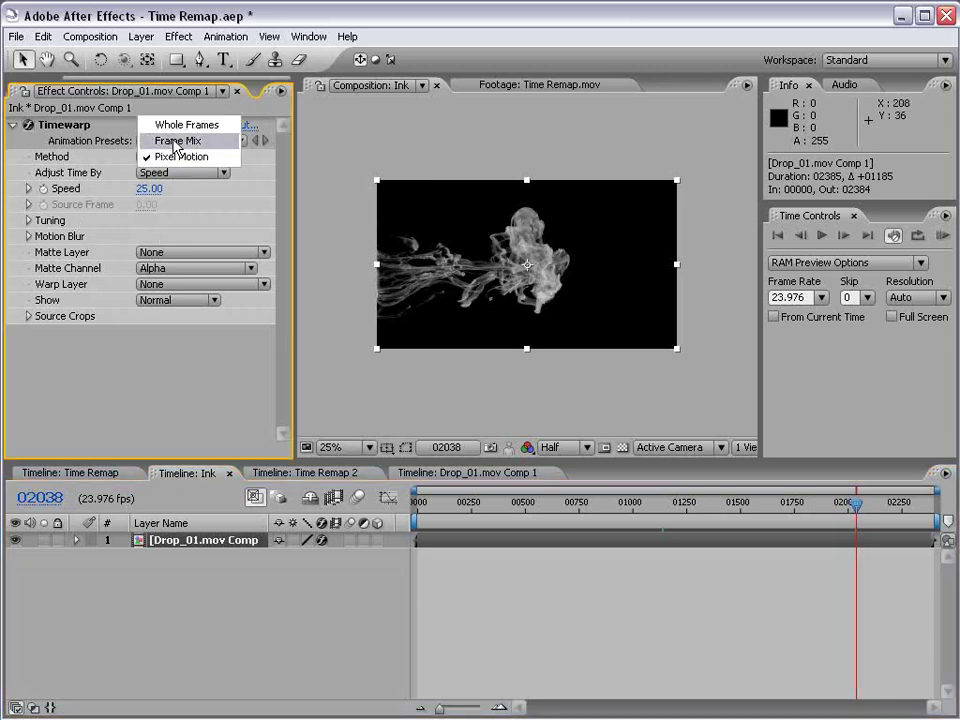
left_click(180, 141)
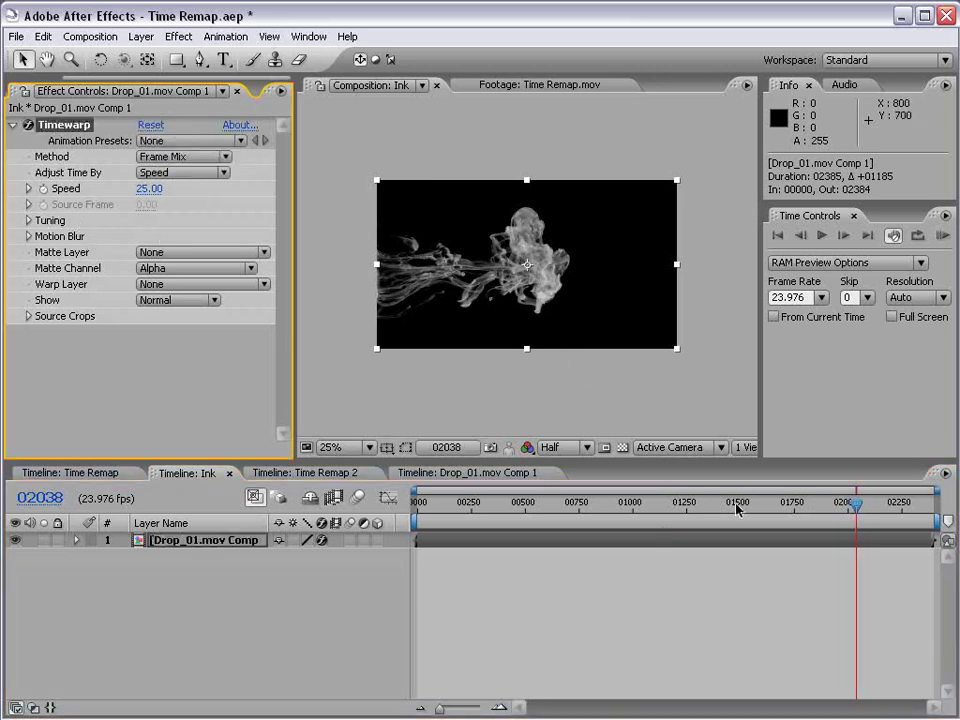
left_click_drag(737, 509, 614, 497)
key("period")
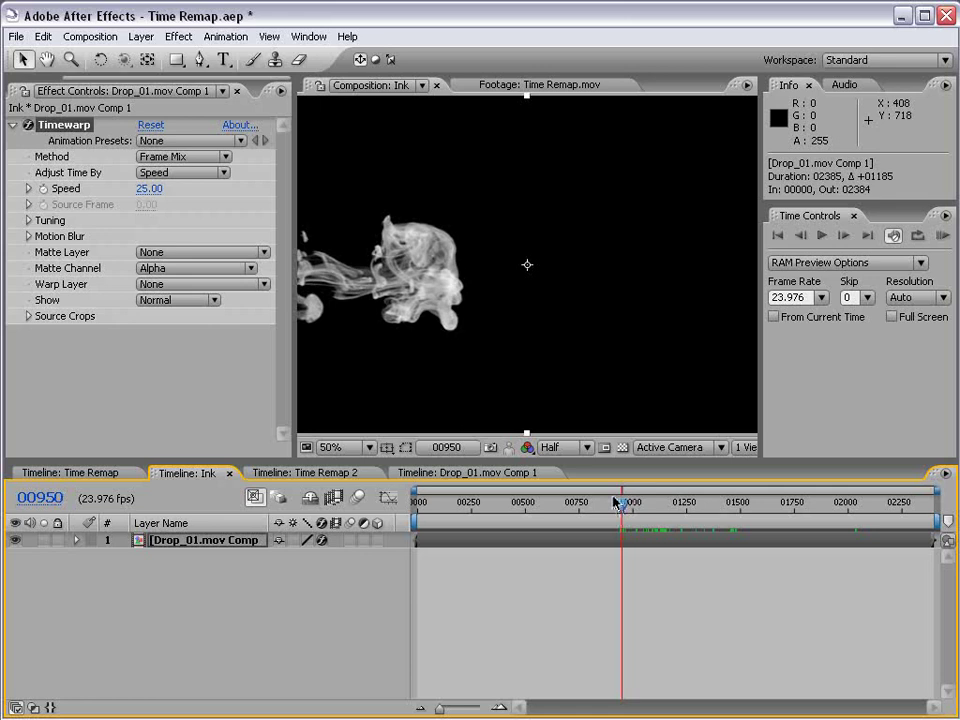
left_click(160, 163)
left_click(168, 173)
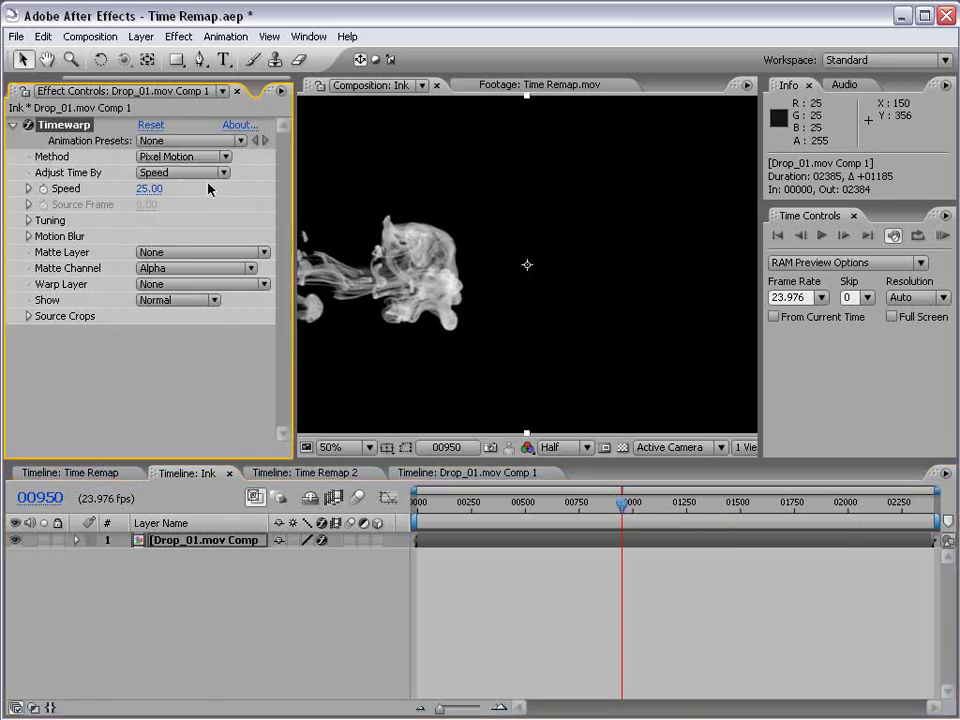
Step: Set Timewarp Speed to 100 and add a Speed keyframe at an earlier frame
left_click(150, 188)
type("100")
key("Return")
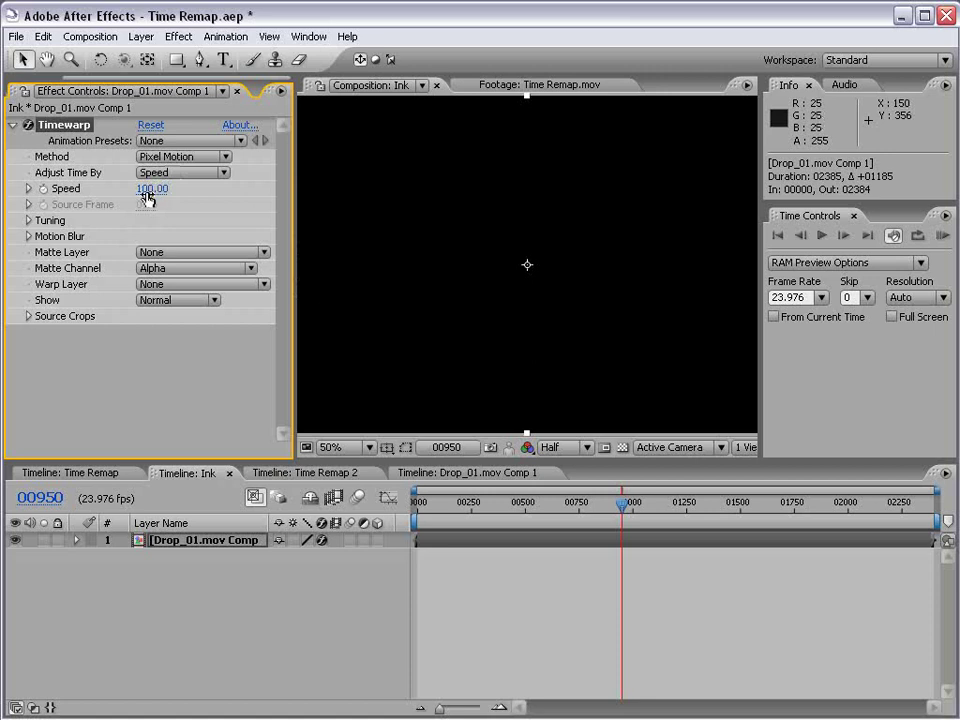
left_click_drag(469, 505, 488, 514)
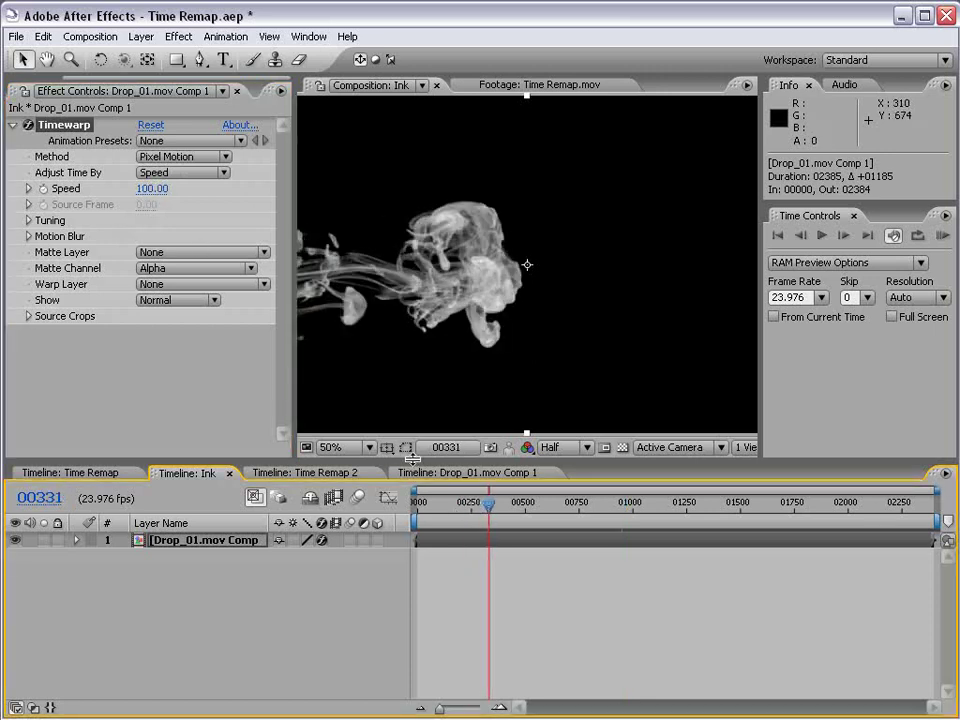
left_click(43, 189)
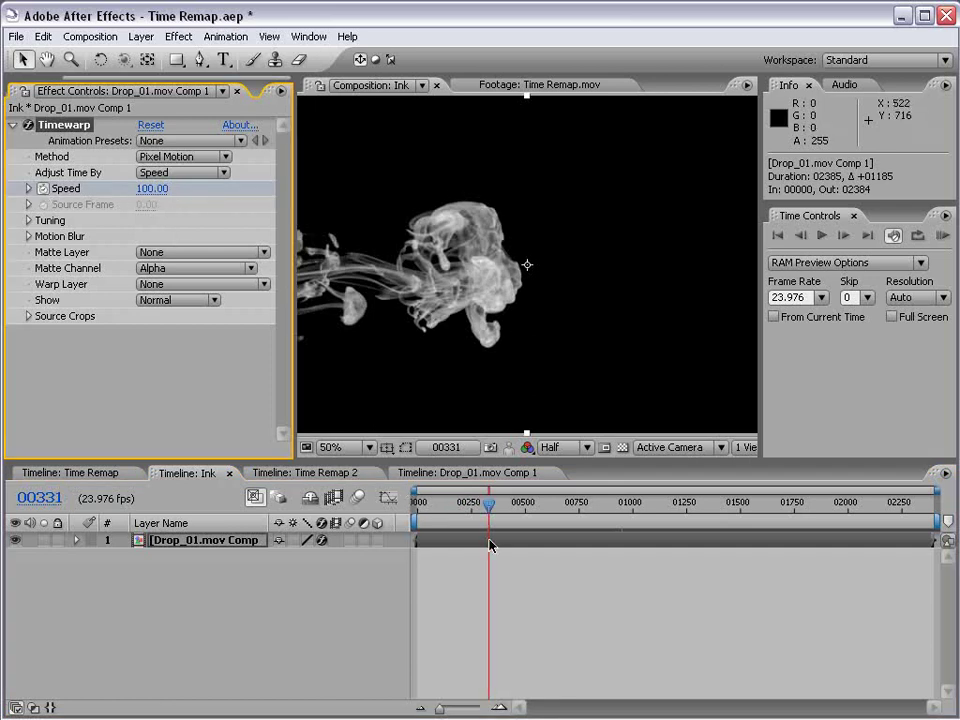
Step: Key Speed to 0 at a later frame and reveal the keyframes with U
mouse_move(491, 507)
left_mouse_down()
mouse_move(537, 507)
mouse_move(493, 510)
mouse_move(503, 512)
left_mouse_up()
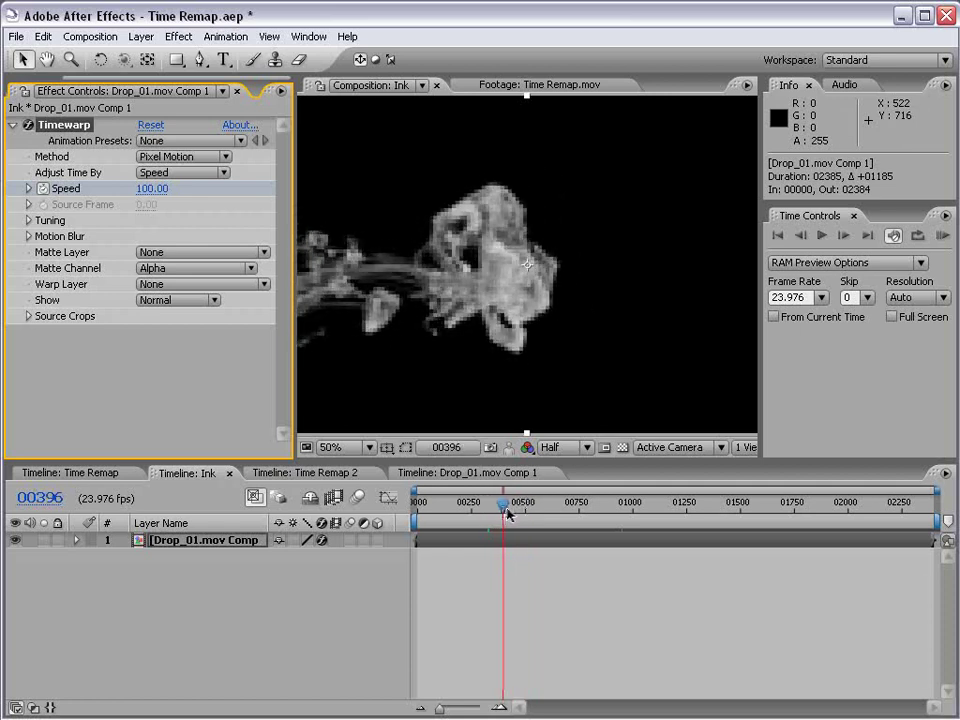
left_click(152, 188)
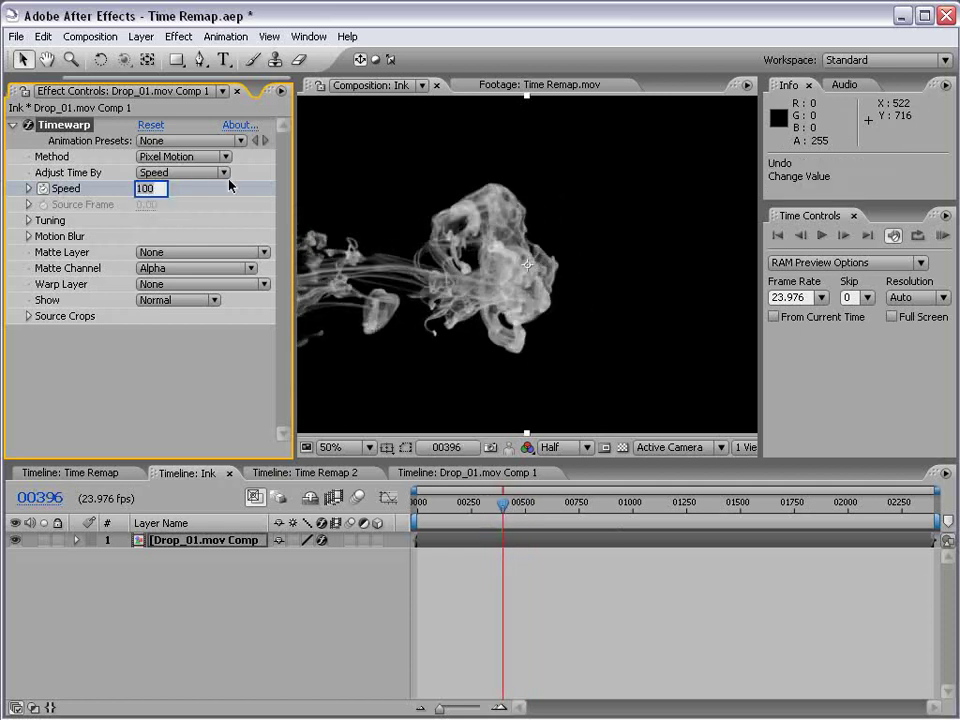
type("0")
key("Return")
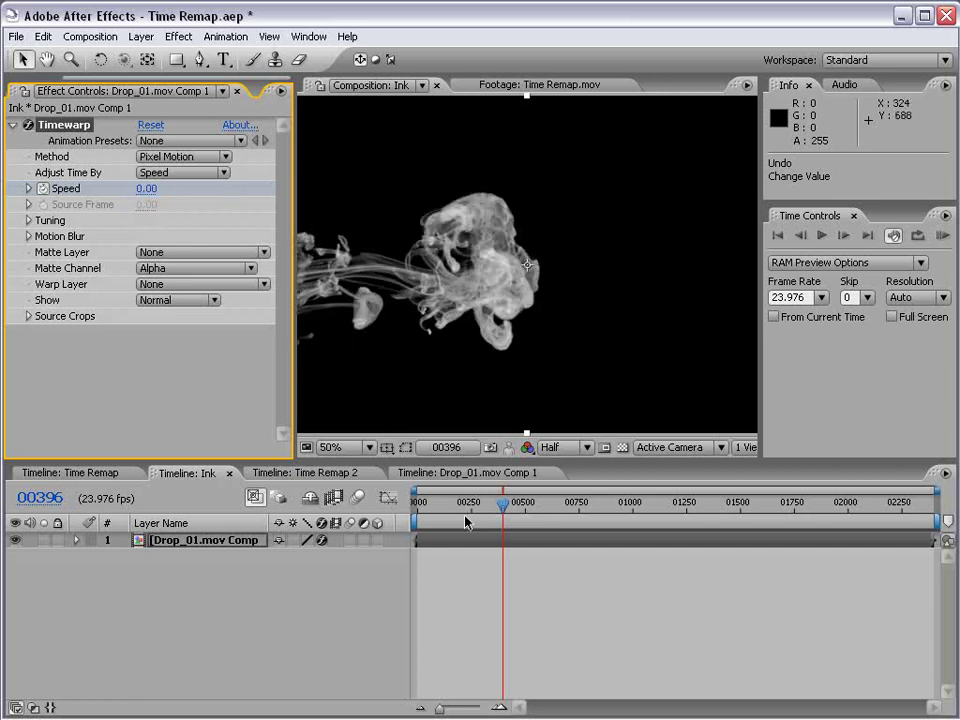
key("u")
Step: RAM-preview the speed ramp, then park on the 00396 keyframe
left_click(485, 508)
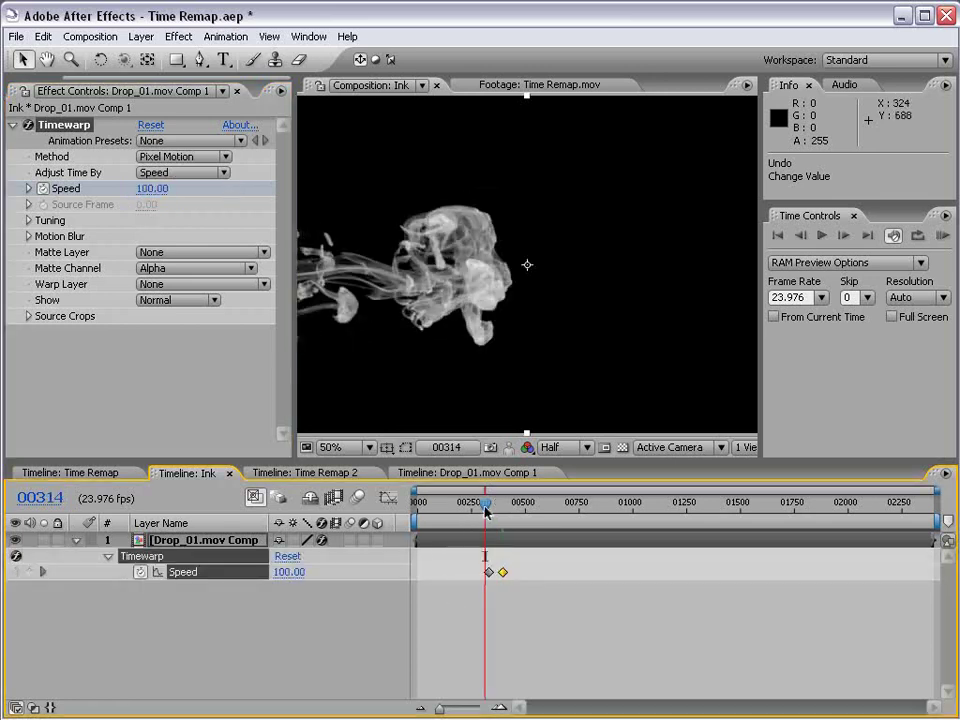
key("KP_0")
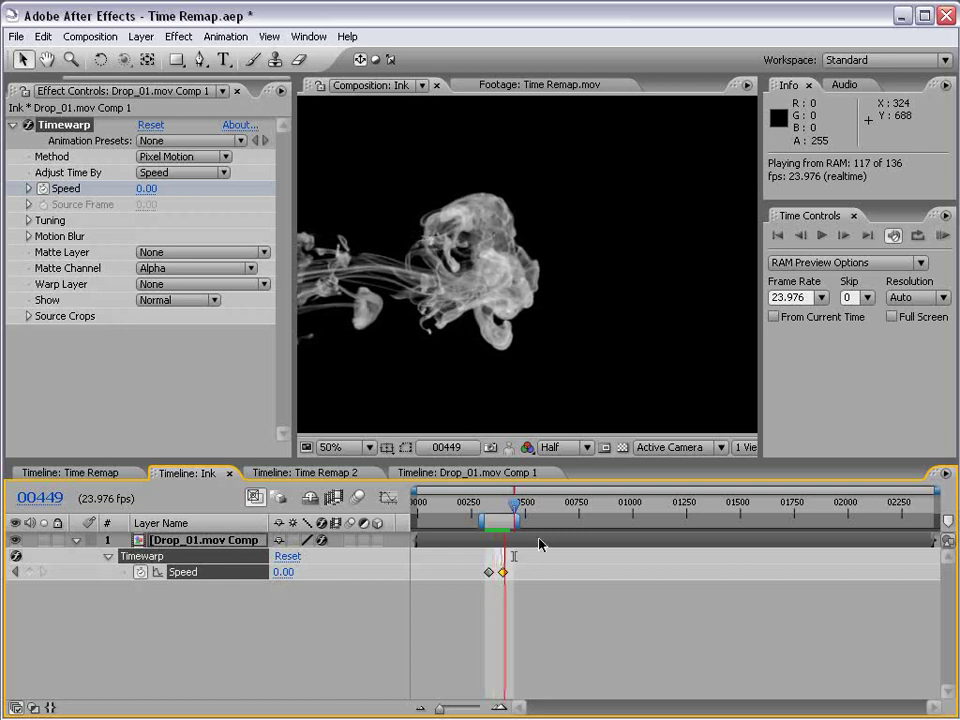
left_click(500, 505)
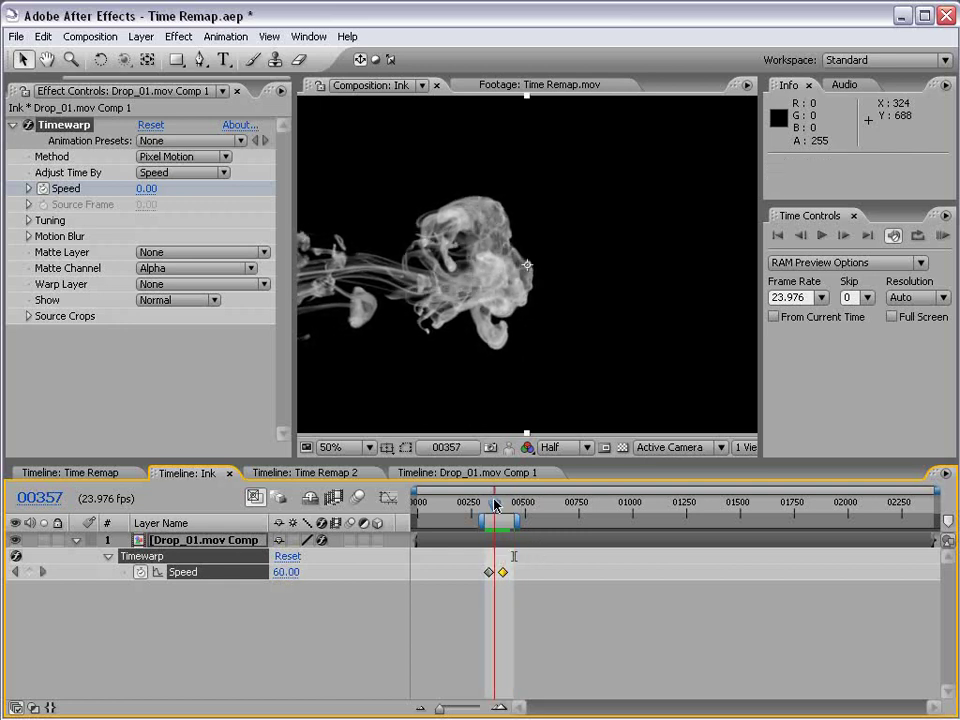
left_click_drag(497, 505, 502, 500)
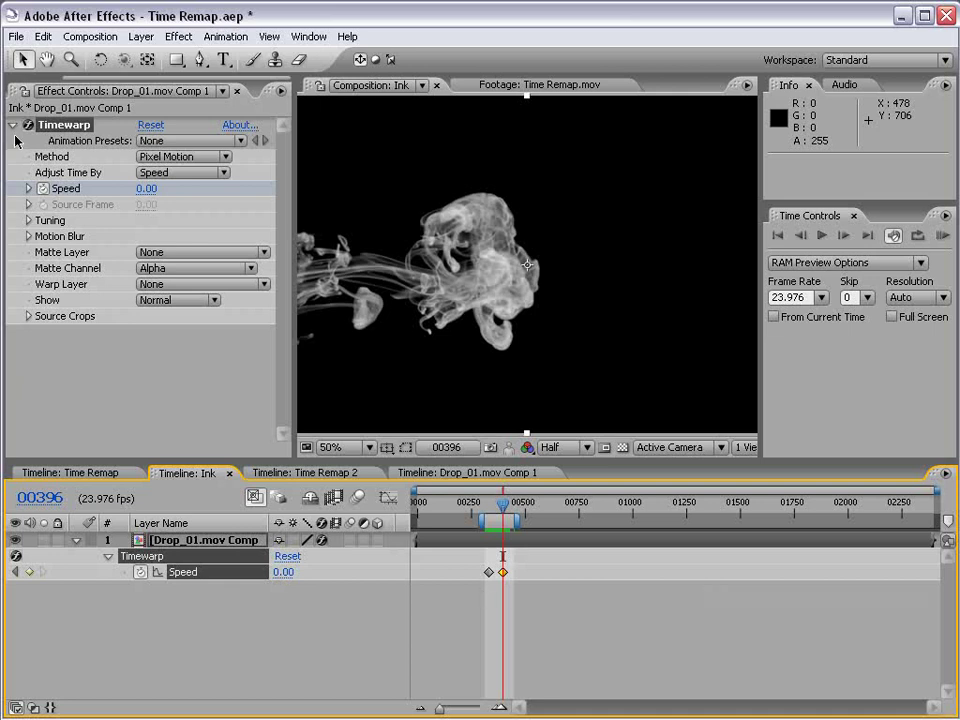
Step: Delete the Timewarp effect and enable Time Remapping on the Drop_01.mov Comp 1 layer
left_click(66, 126)
key("Delete")
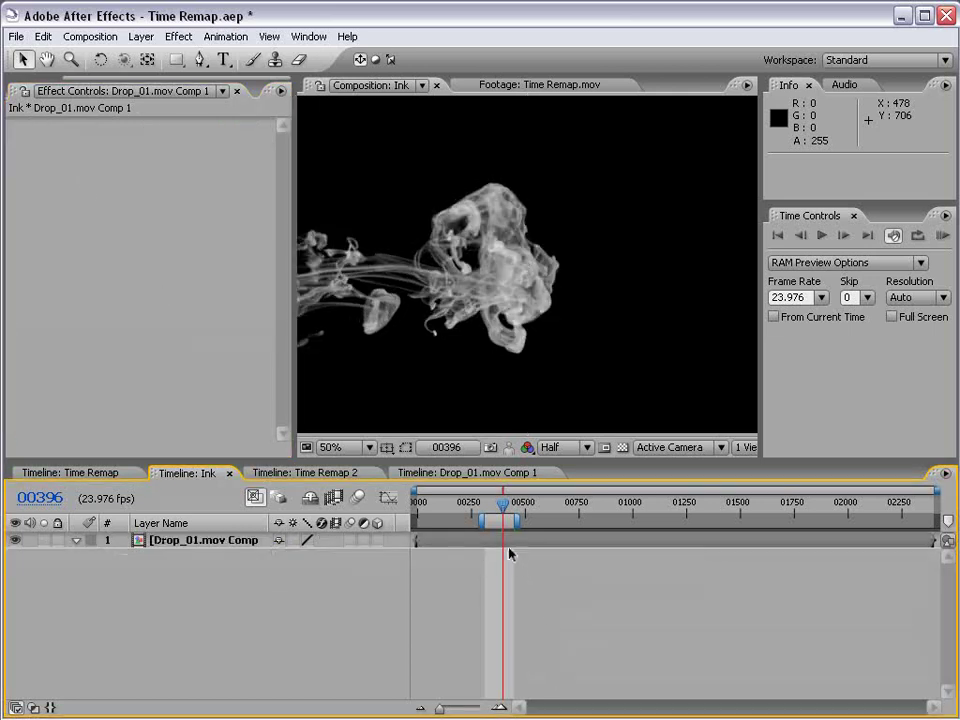
right_click(492, 548)
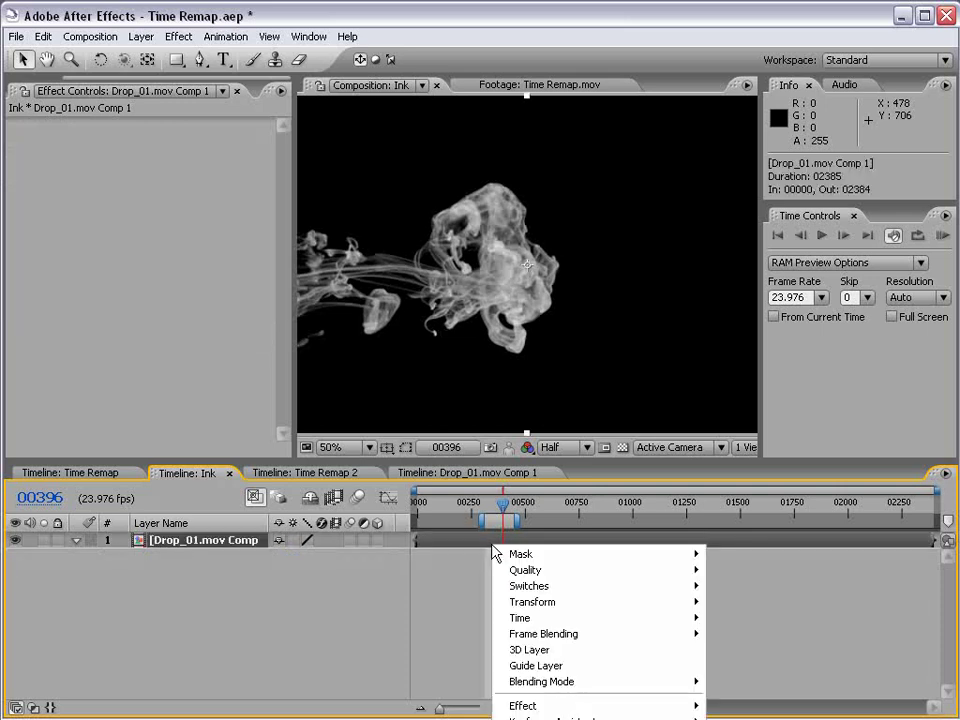
right_click(447, 542)
mouse_move(476, 611)
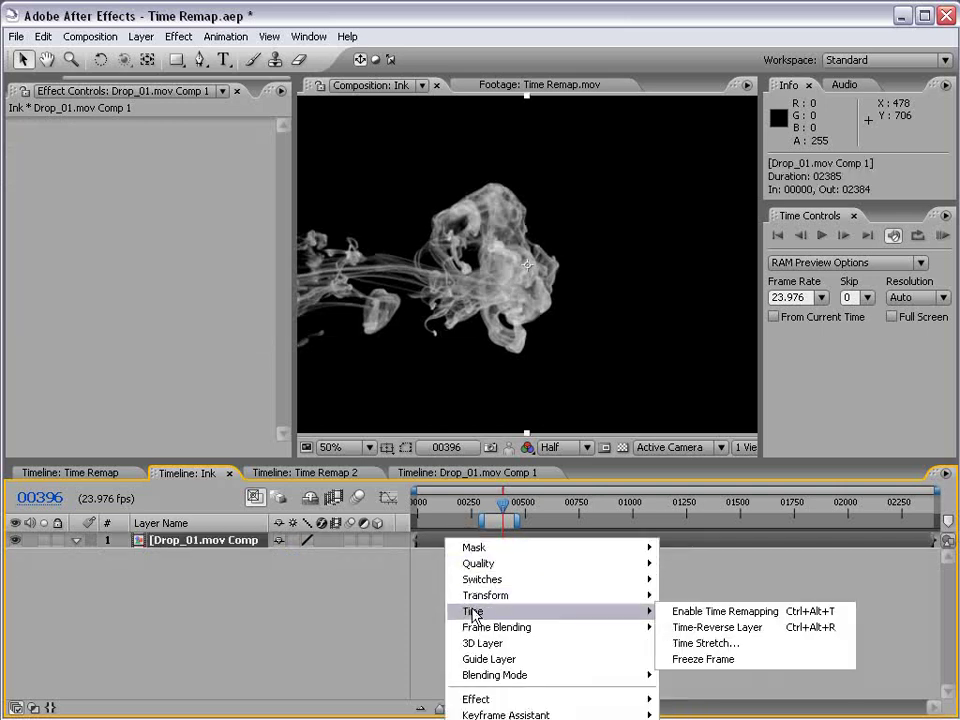
left_click(700, 614)
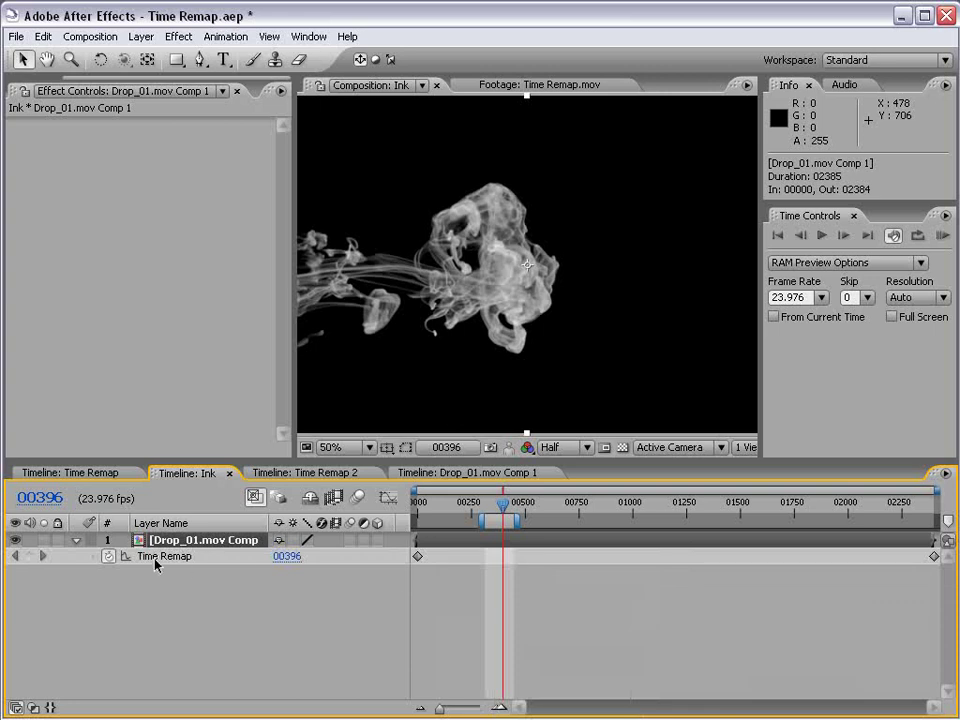
Step: Add a Time Remap keyframe at frame 00200
left_click(30, 556)
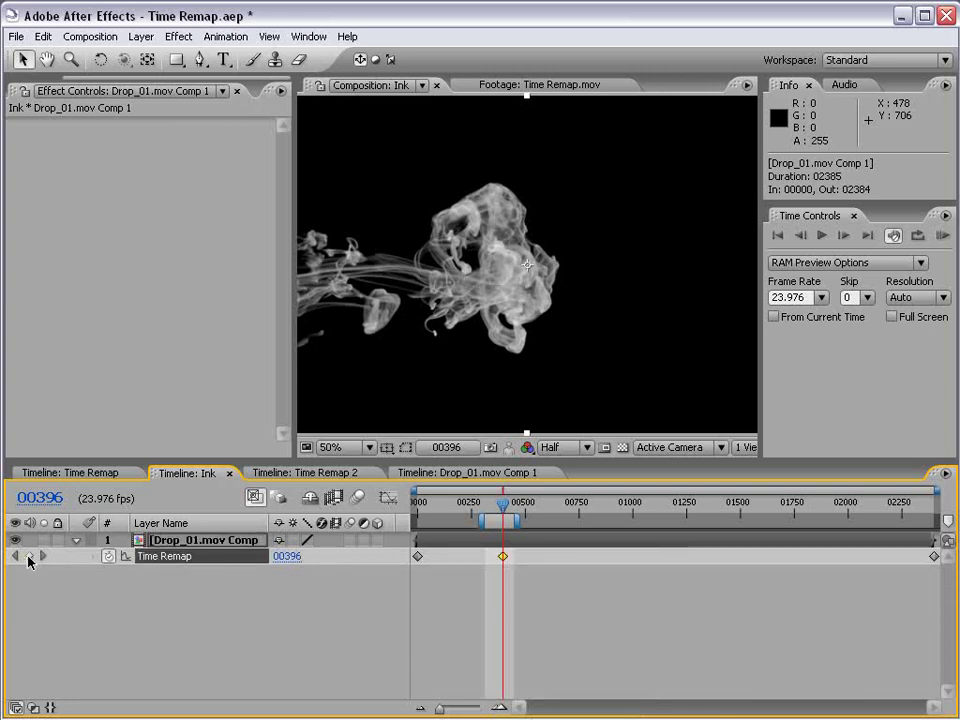
key("ctrl+z")
mouse_move(502, 503)
left_mouse_down()
mouse_move(612, 515)
mouse_move(444, 512)
mouse_move(462, 517)
left_mouse_up()
scroll(471, 364, "down", 1)
left_click(31, 557)
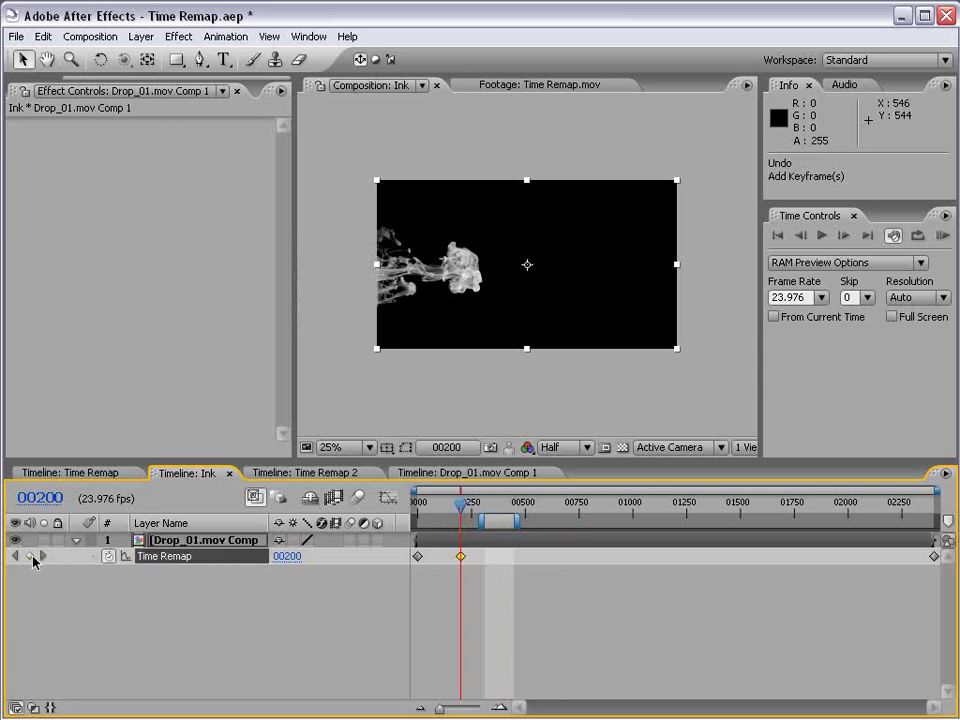
Step: Delete the last Time Remap keyframe, leaving only the one at 00200
left_click(482, 589)
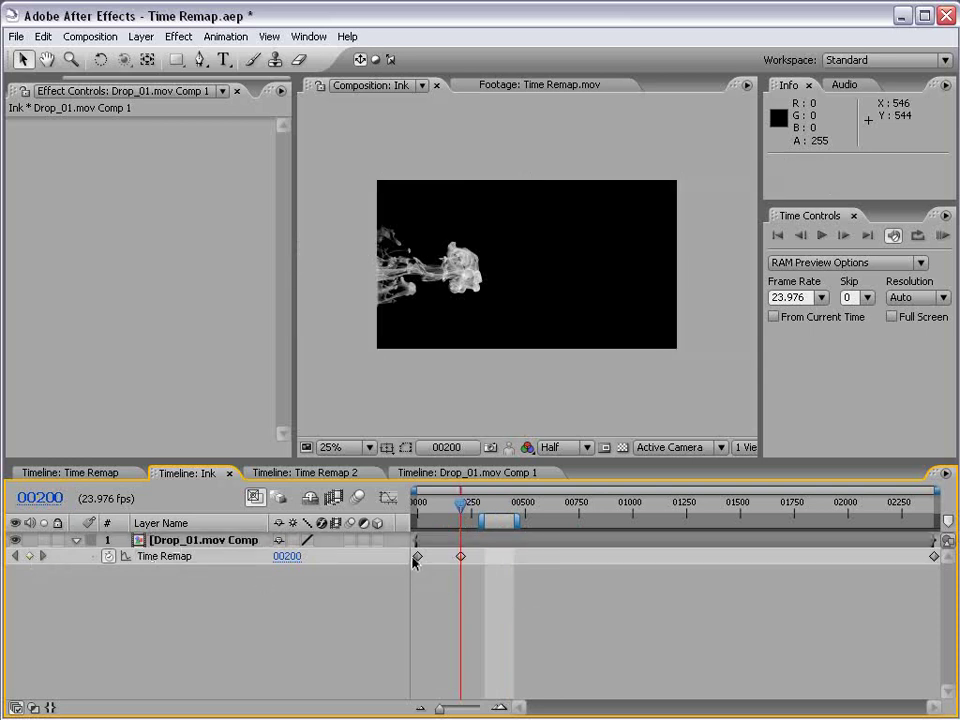
left_click(933, 556)
key("Delete")
left_click(660, 510)
left_click_drag(660, 510, 468, 555)
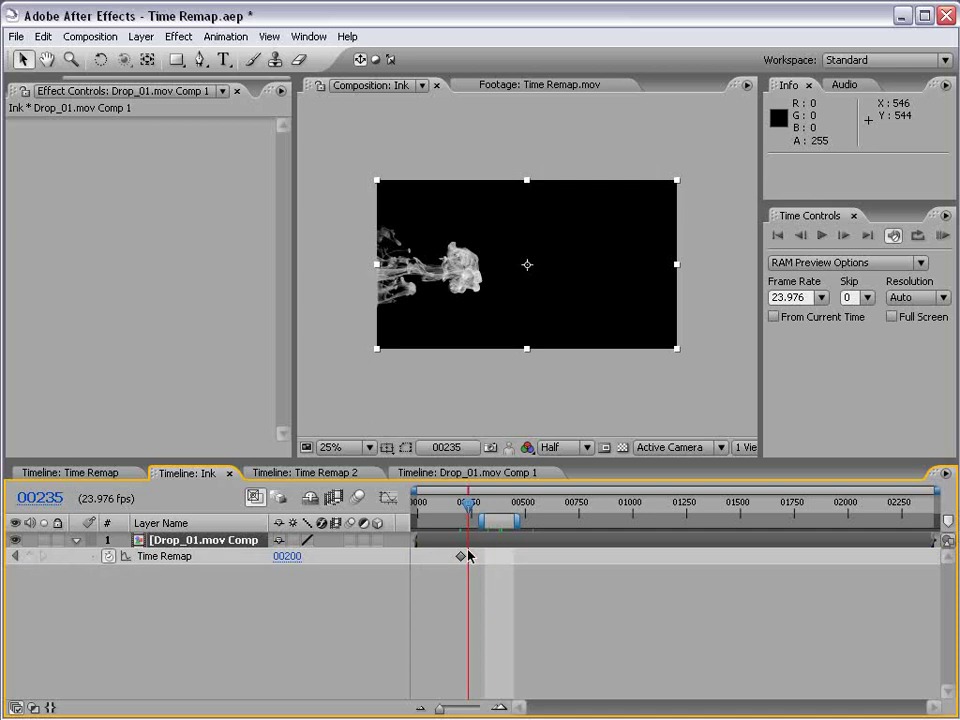